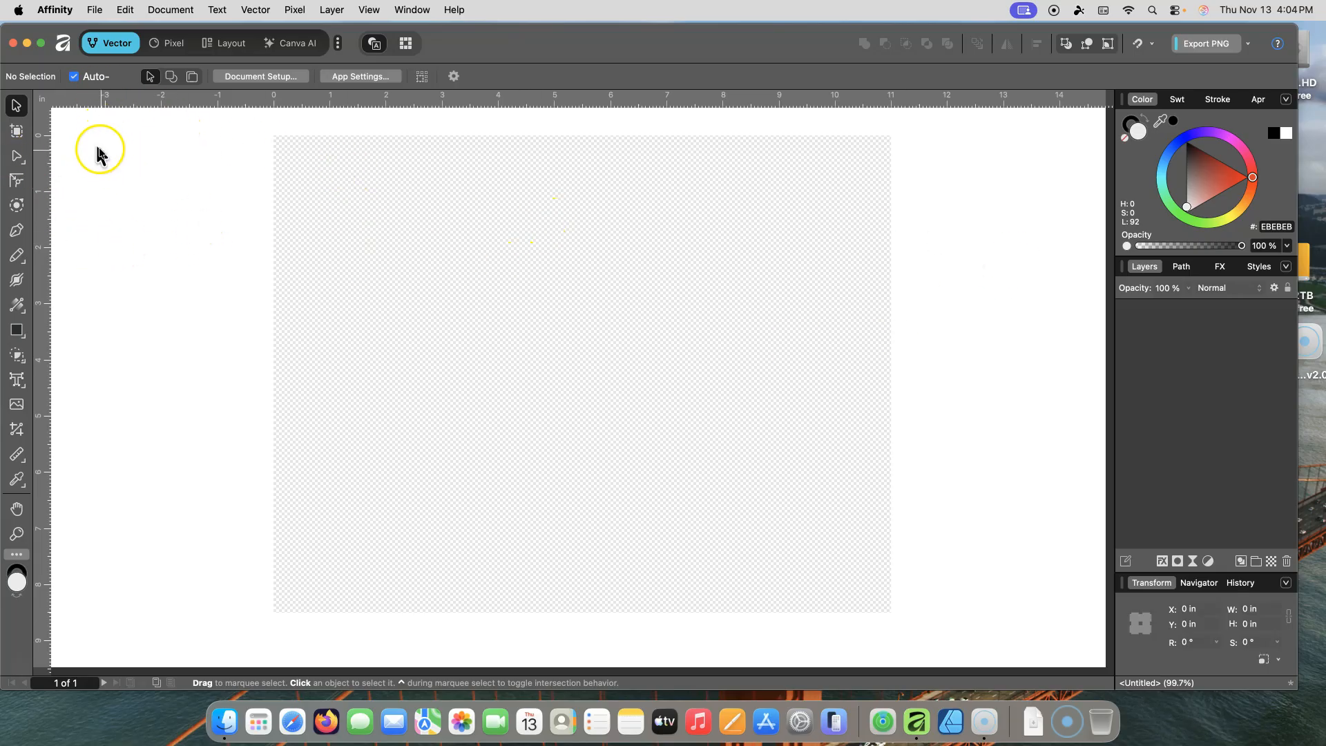
# Step: Open the application Settings and scroll to the General section
pyautogui.click(55, 10)
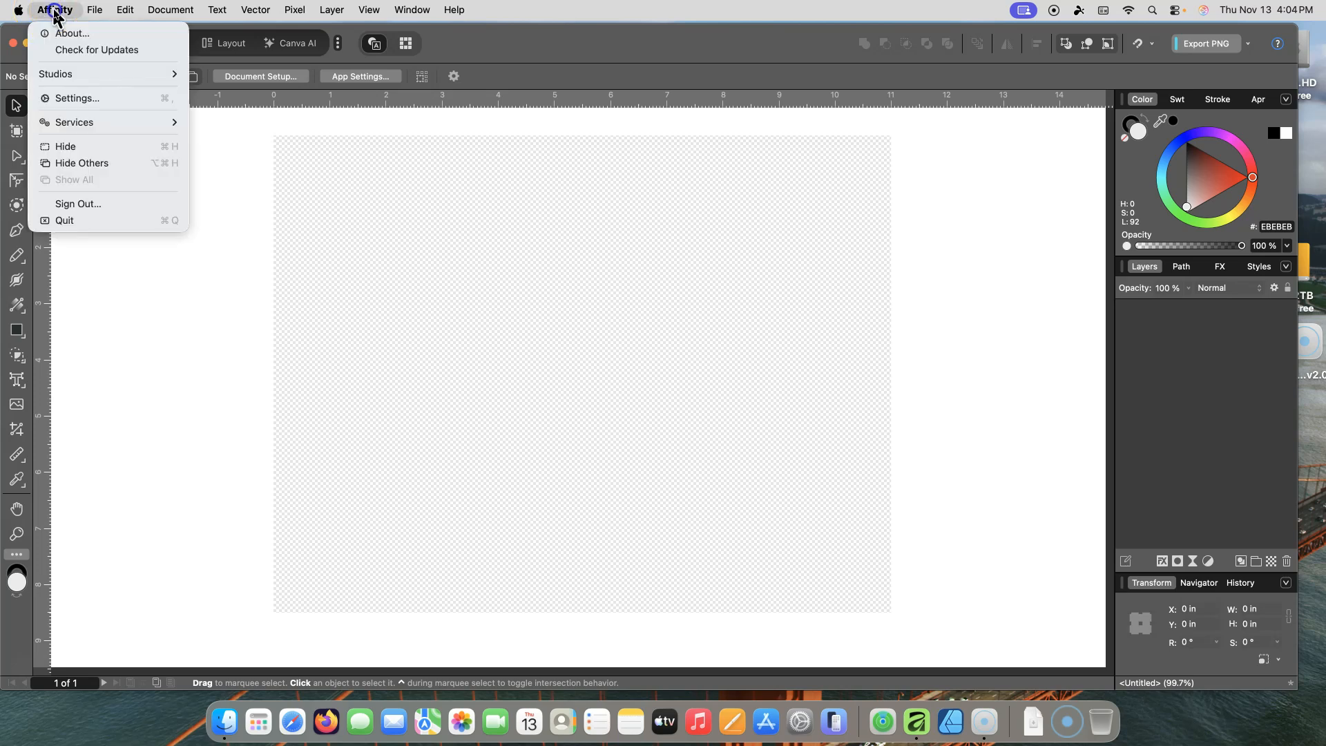
pyautogui.click(92, 99)
pyautogui.click(93, 99)
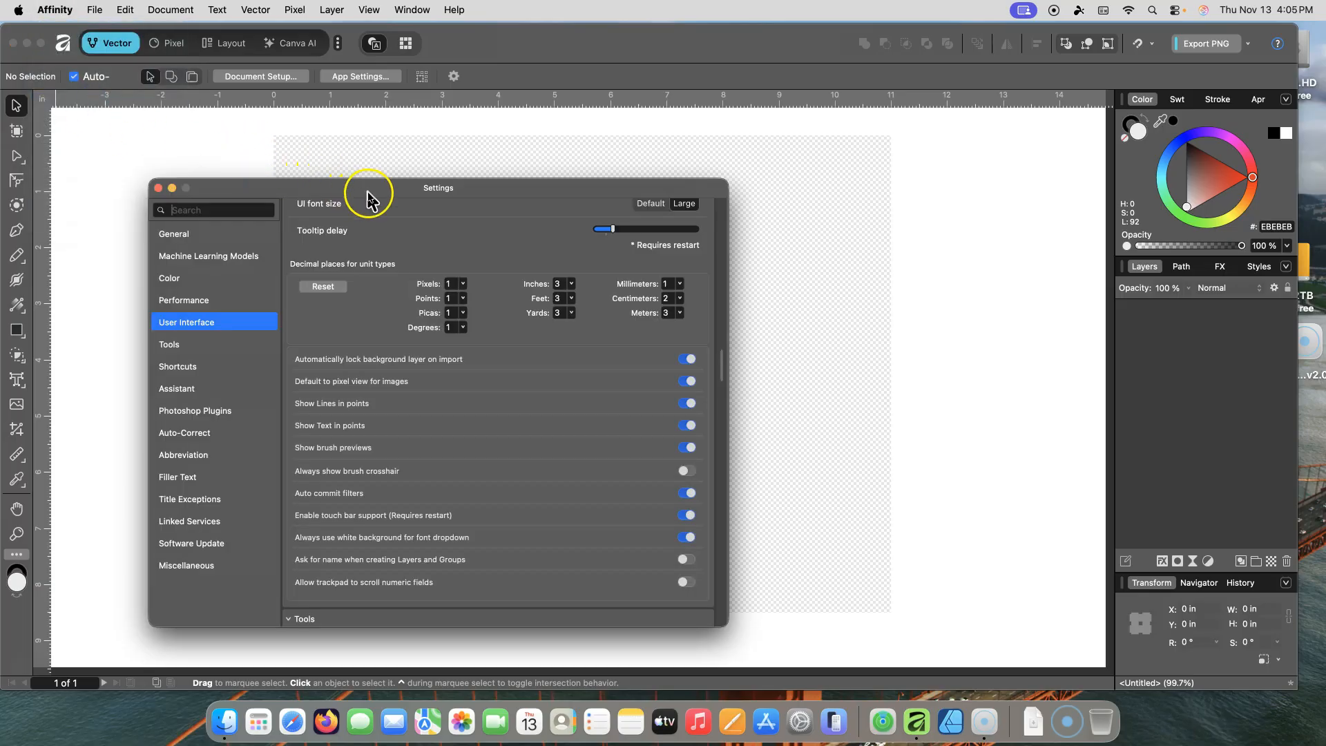
pyautogui.moveTo(722, 366); pyautogui.dragTo(725, 210)
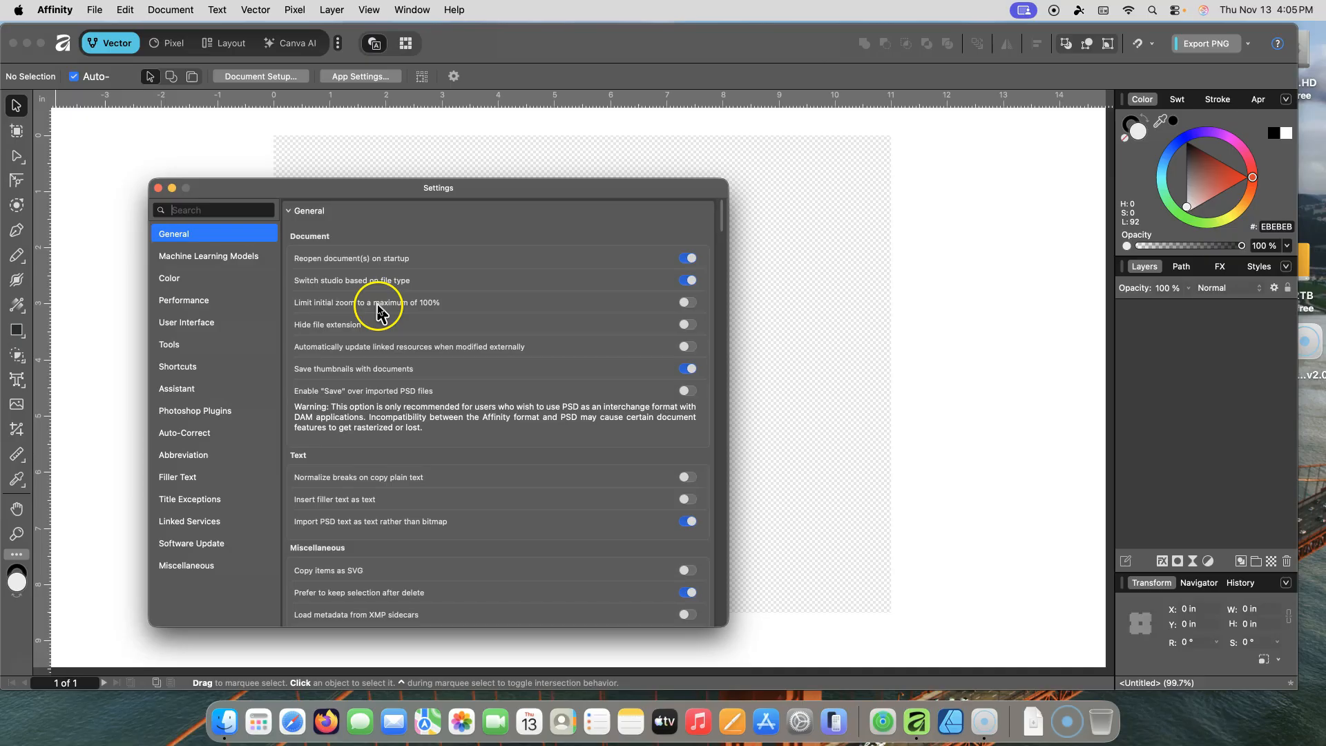
# Step: Toggle the 'Limit initial zoom to a maximum of 100%' option on and back off
pyautogui.click(687, 303)
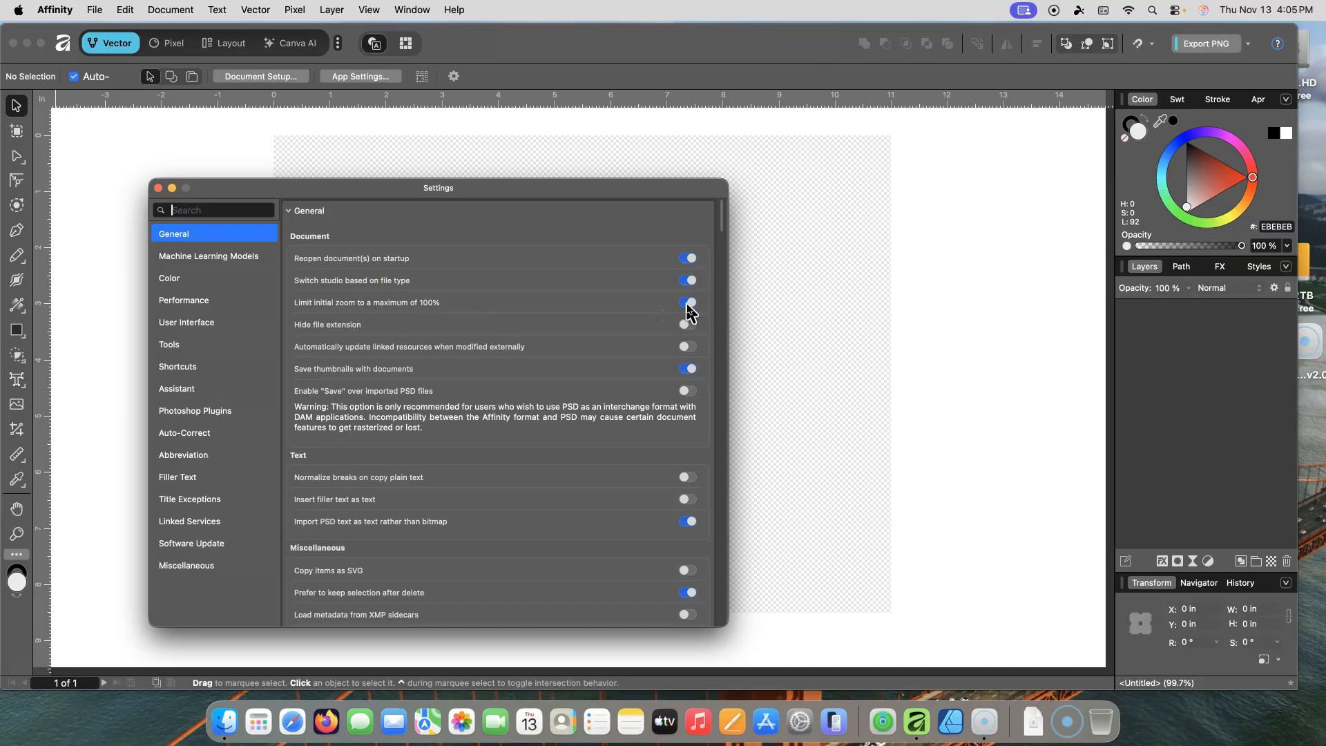
pyautogui.click(687, 305)
pyautogui.moveTo(722, 207)
pyautogui.mouseDown()
pyautogui.moveTo(726, 257)
pyautogui.moveTo(729, 200)
pyautogui.mouseUp()
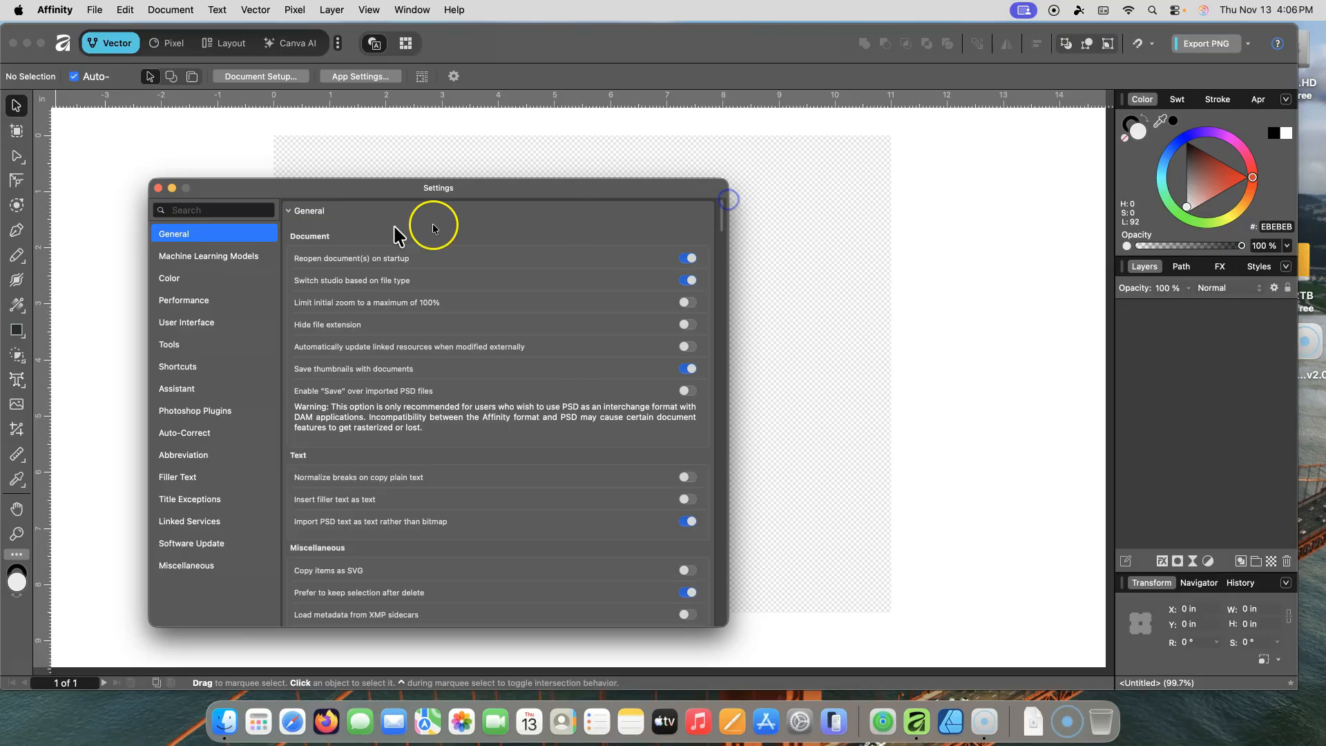
# Step: In User Interface settings, drag the background gray, artboard background, text contrast and UI brightness sliders to their minimum
pyautogui.click(186, 323)
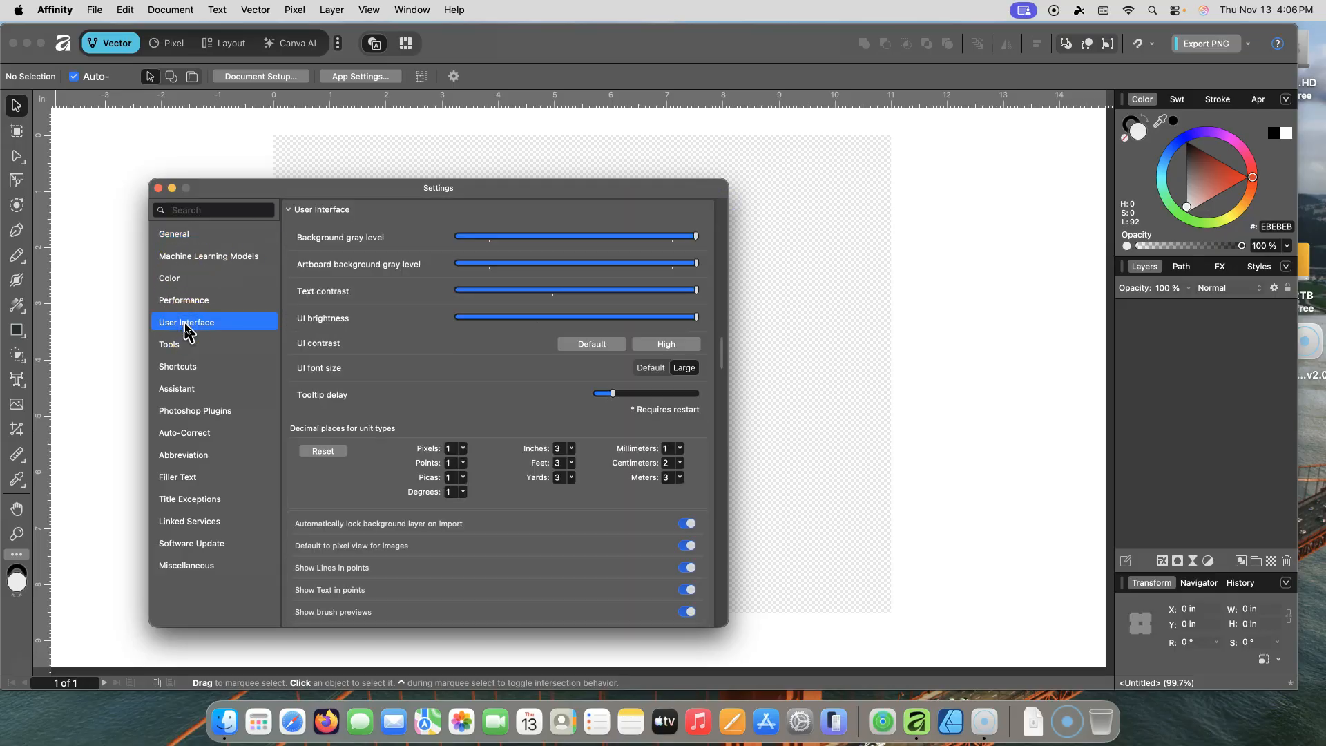
pyautogui.click(699, 236)
pyautogui.moveTo(696, 239); pyautogui.dragTo(457, 237)
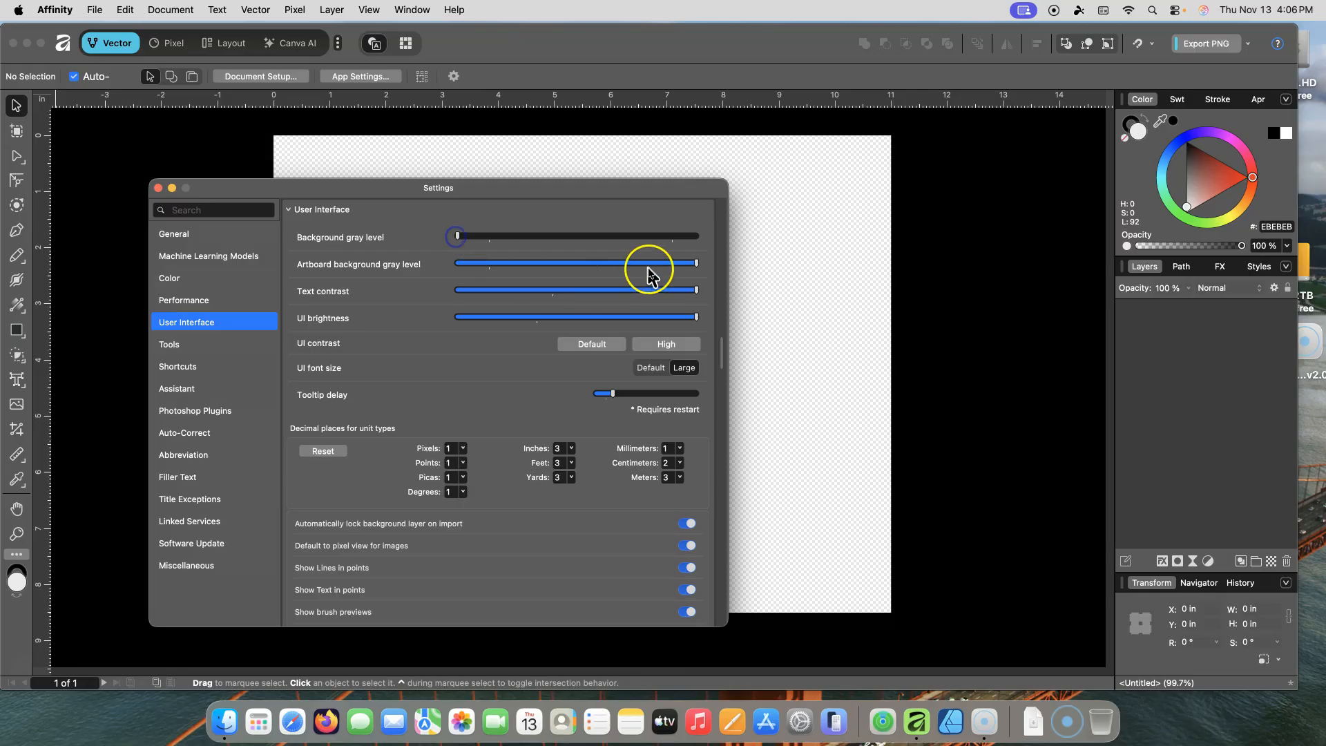
pyautogui.moveTo(696, 263); pyautogui.dragTo(457, 267)
pyautogui.moveTo(696, 290); pyautogui.dragTo(530, 298)
pyautogui.moveTo(696, 317); pyautogui.dragTo(452, 325)
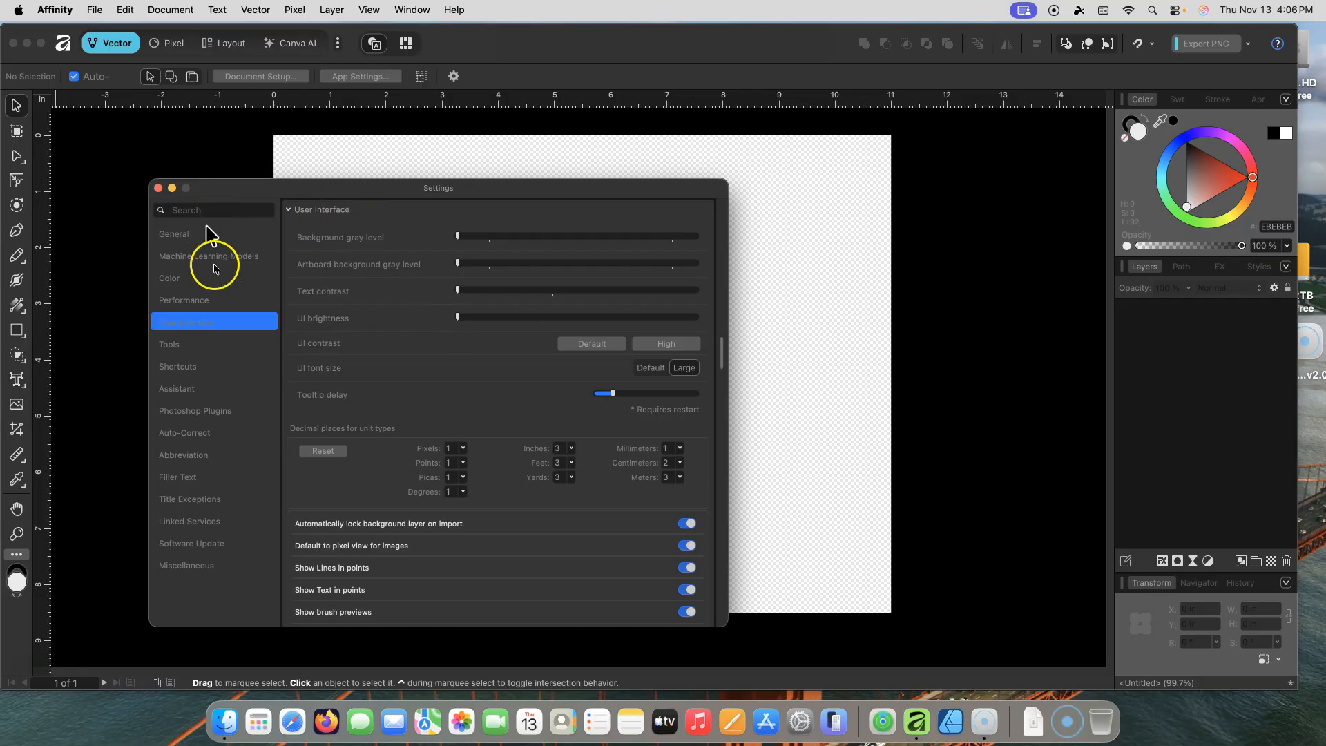
# Step: Return the background gray, artboard background gray and text contrast sliders to their maximum
pyautogui.click(459, 237)
pyautogui.moveTo(459, 237); pyautogui.dragTo(733, 239)
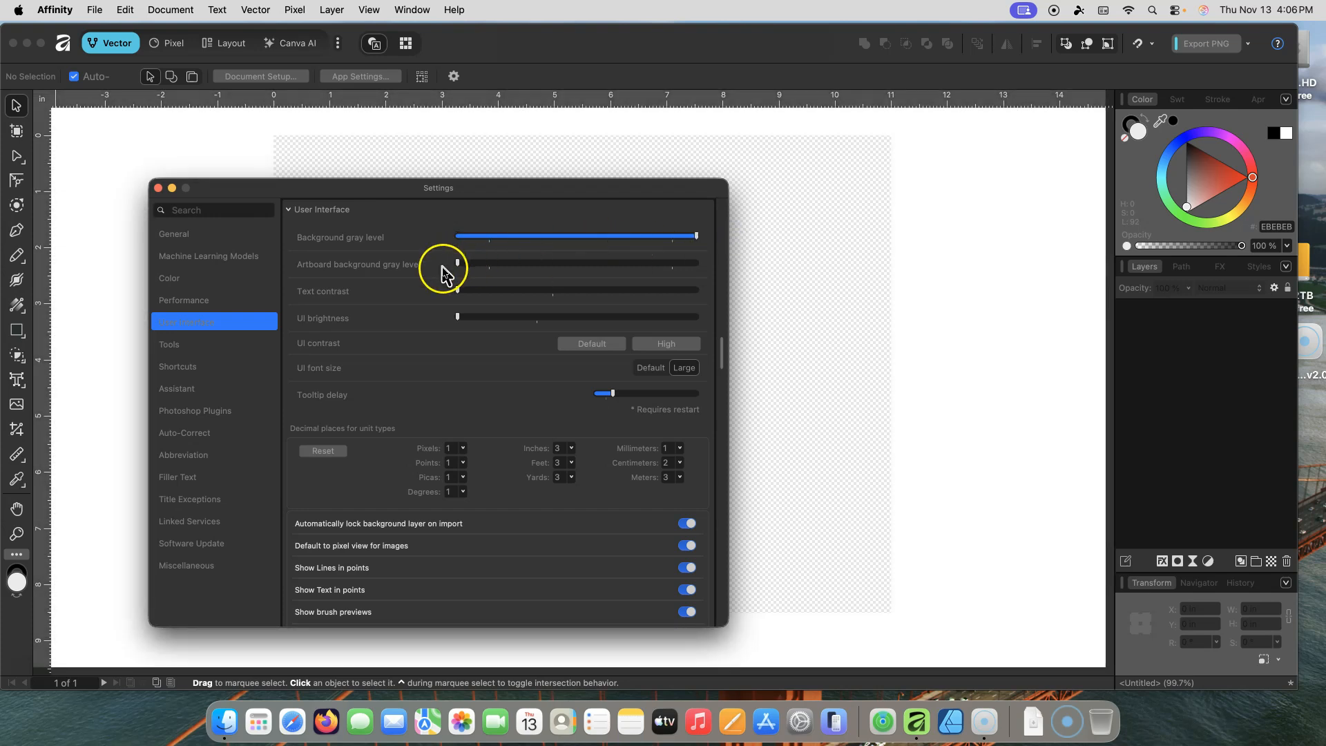
pyautogui.moveTo(457, 262); pyautogui.dragTo(700, 263)
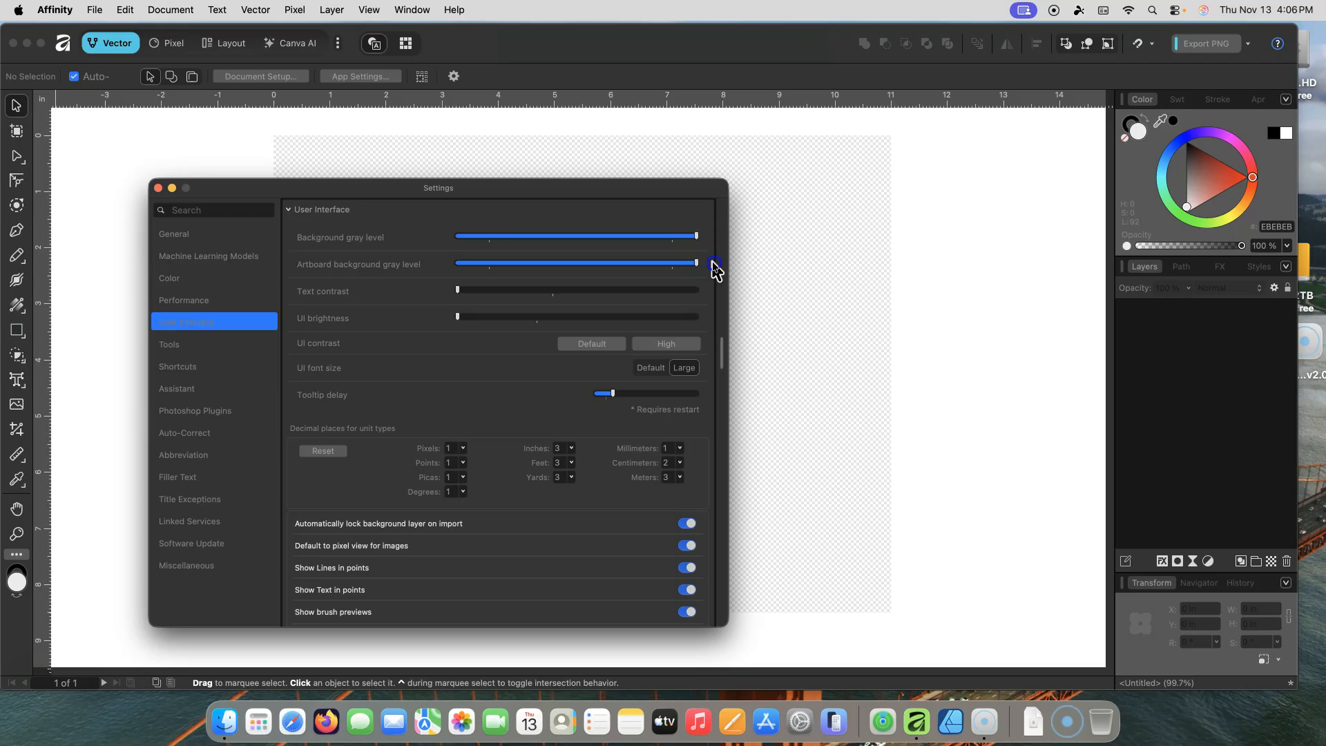
pyautogui.moveTo(459, 296); pyautogui.dragTo(705, 297)
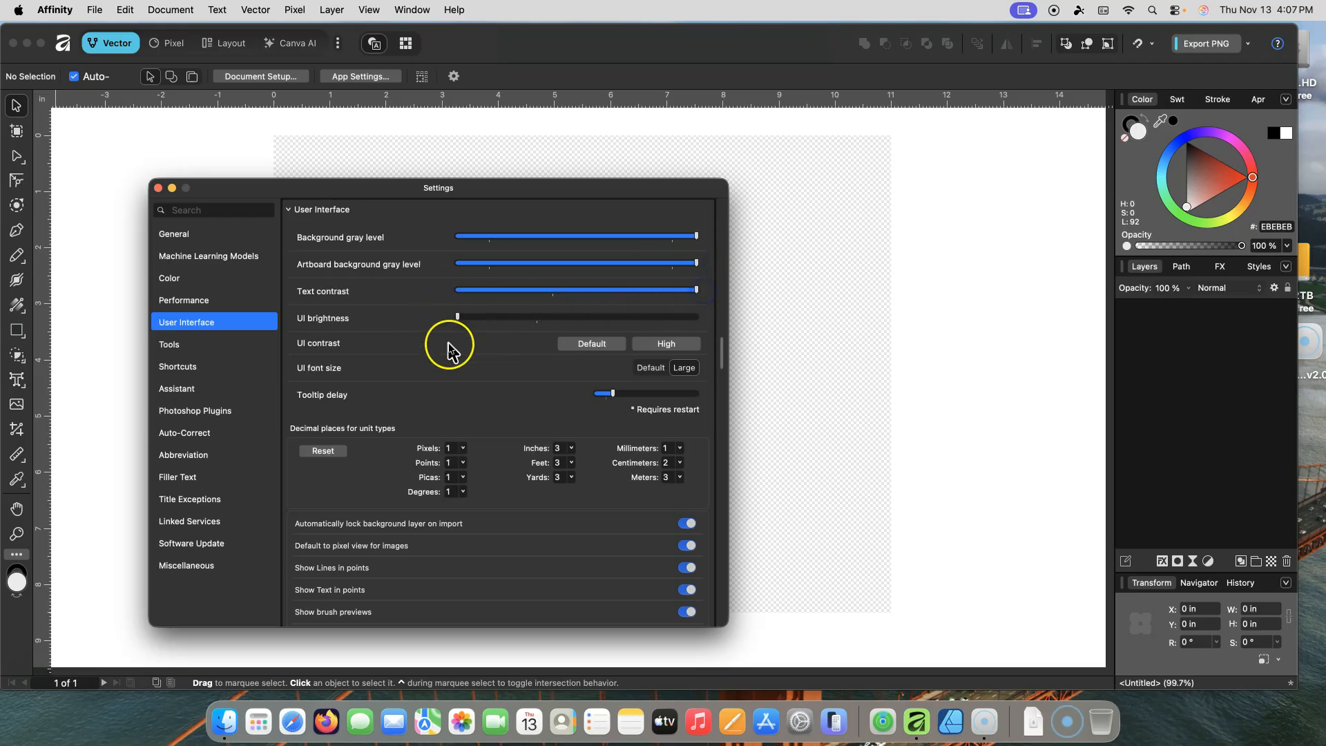
# Step: Try raising the UI brightness and set the UI contrast to High
pyautogui.moveTo(457, 318); pyautogui.dragTo(610, 322)
pyautogui.click(668, 346)
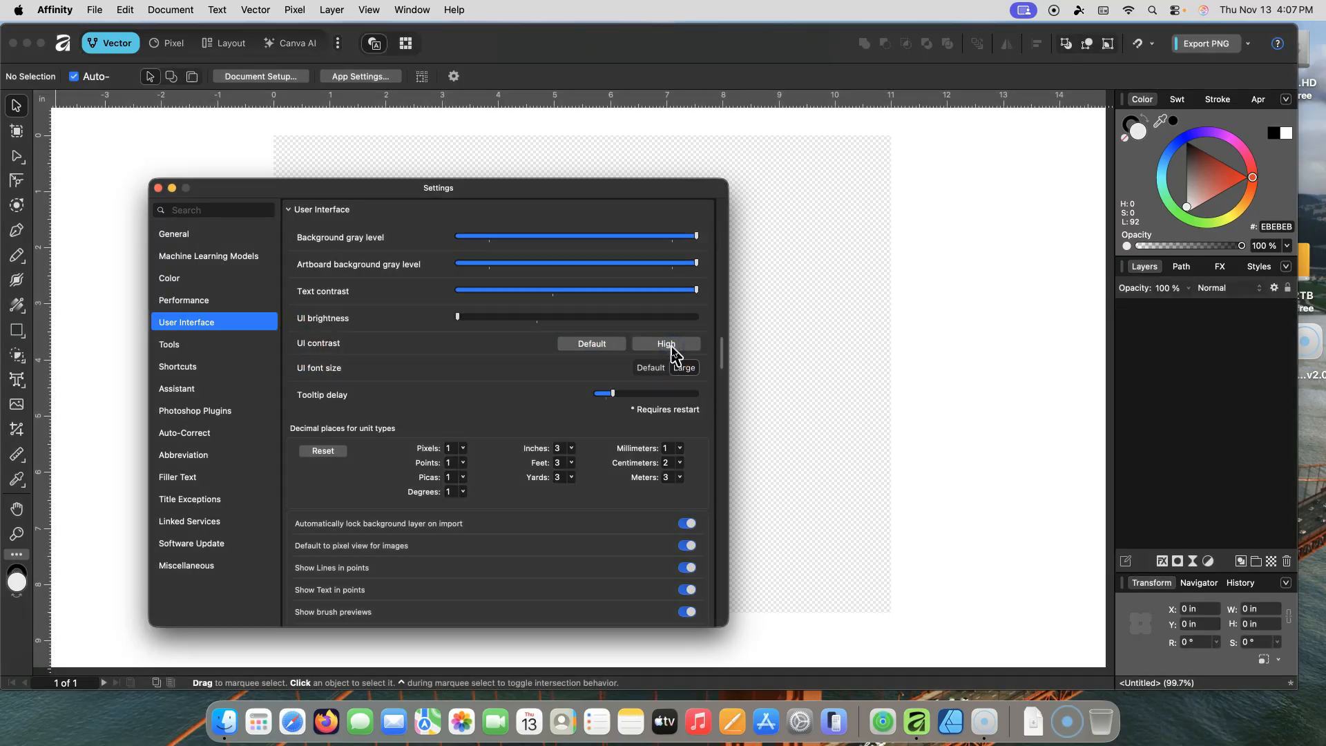
pyautogui.click(672, 346)
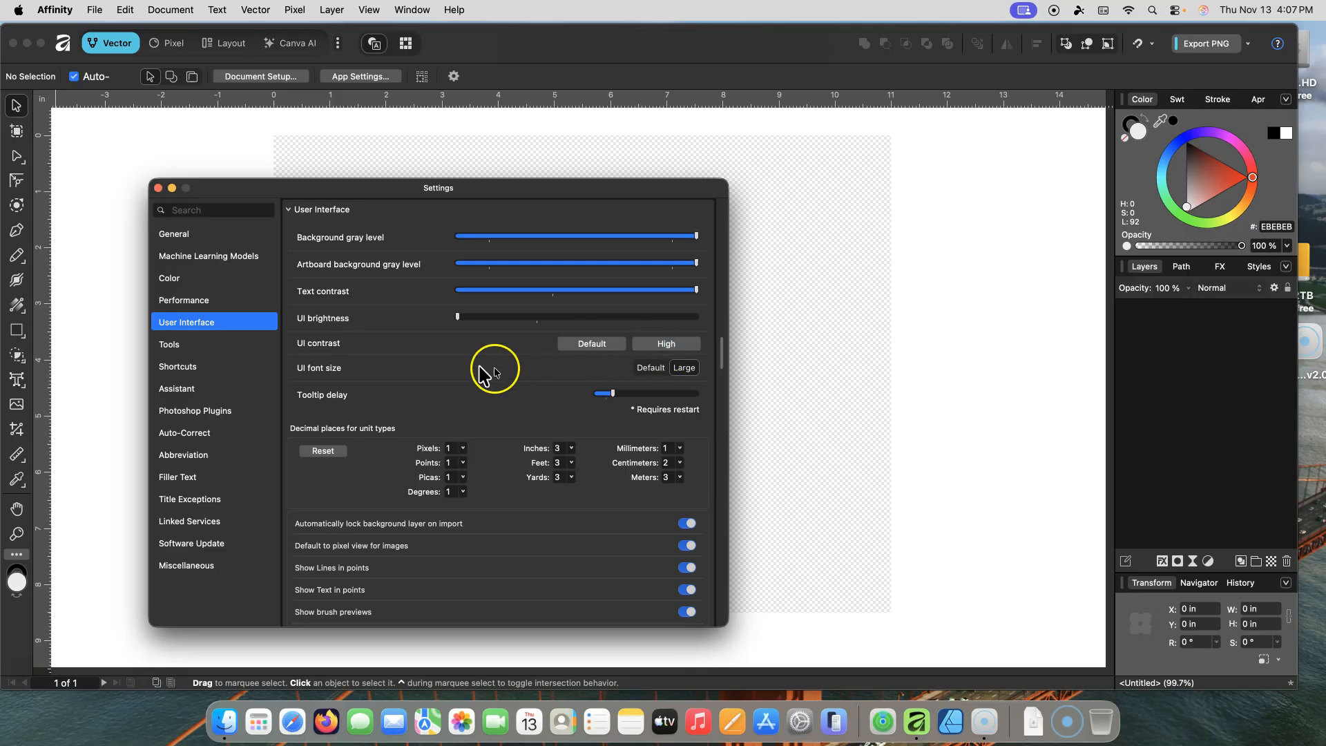
pyautogui.click(657, 344)
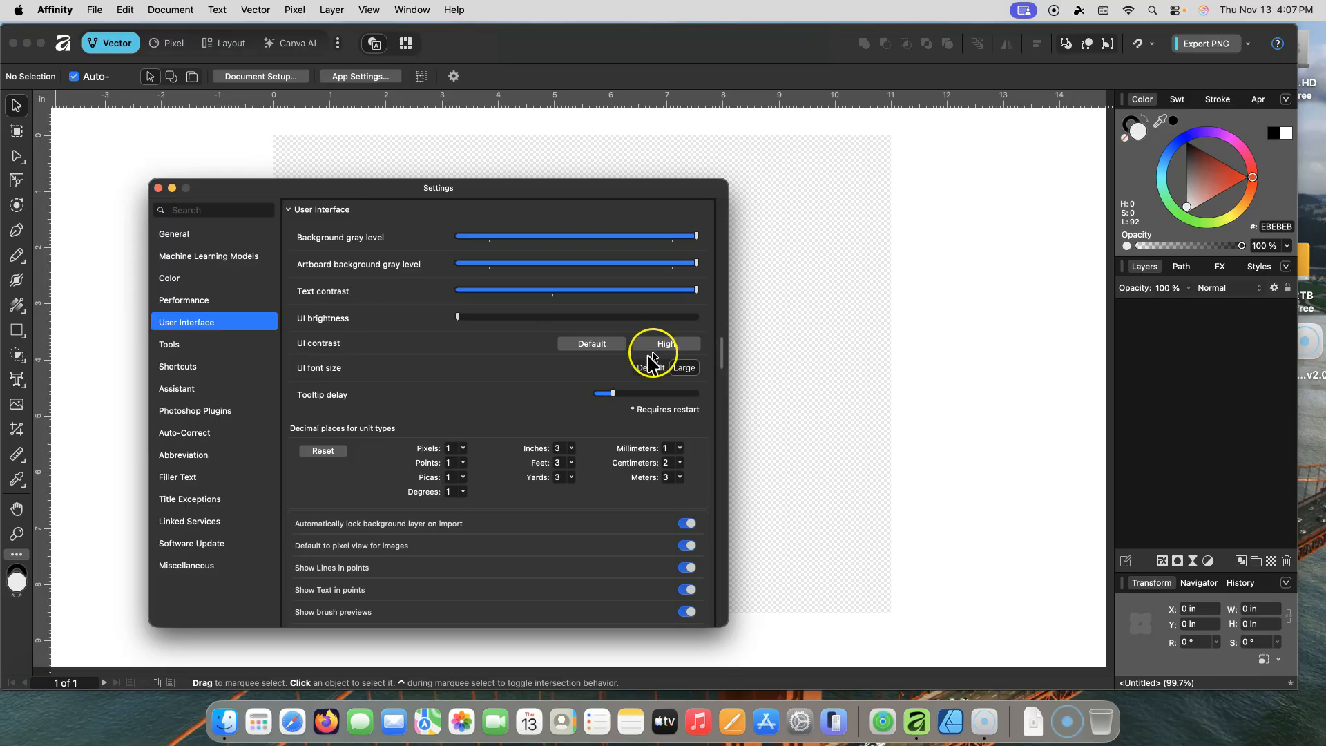
# Step: Choose the Large UI font size and lengthen the tooltip delay slightly
pyautogui.click(688, 371)
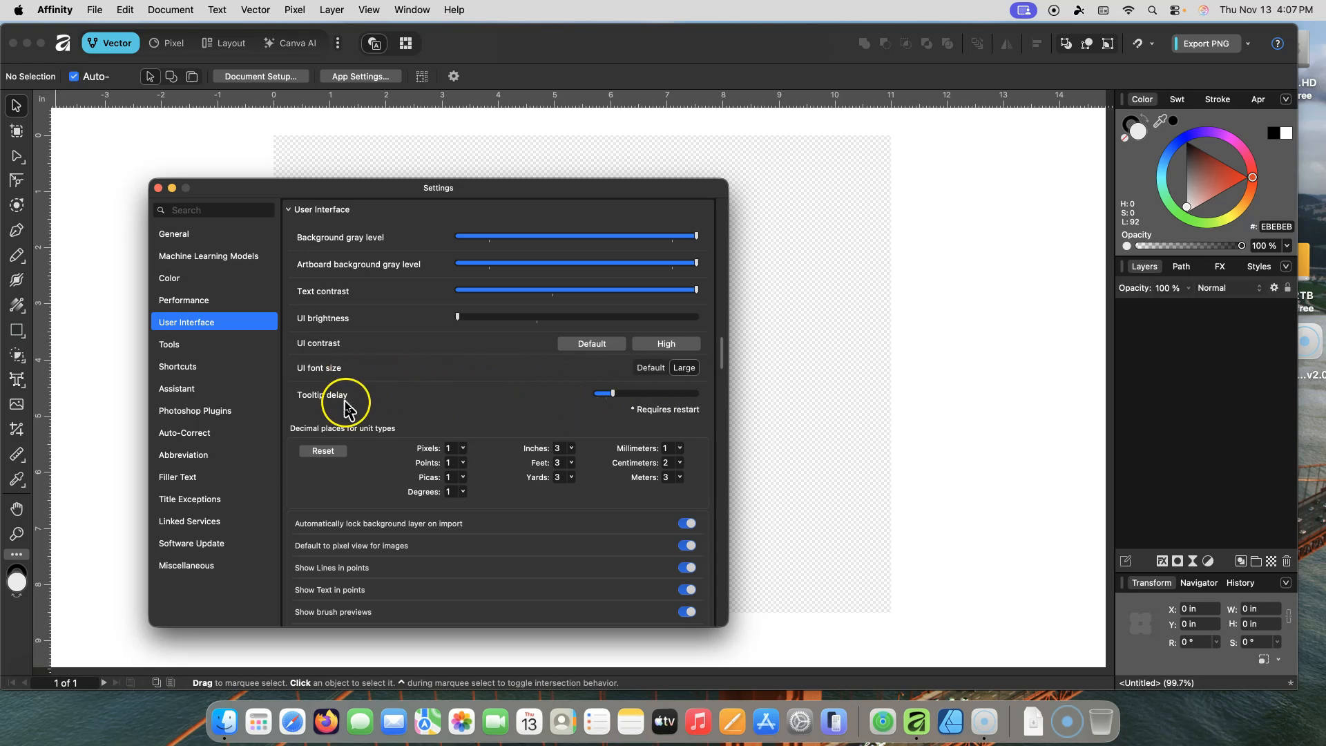
pyautogui.moveTo(613, 393)
pyautogui.mouseDown()
pyautogui.moveTo(637, 393)
pyautogui.moveTo(605, 398)
pyautogui.mouseUp()
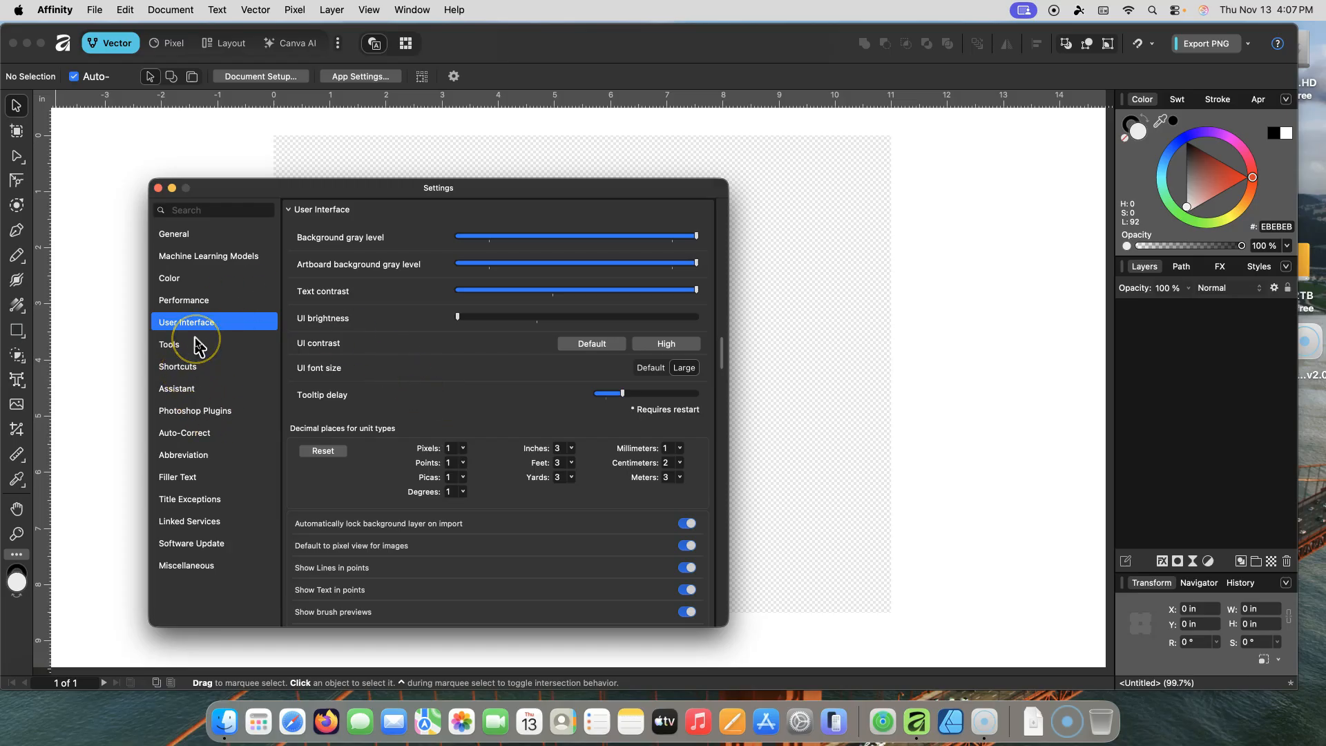
# Step: Open Color settings and reselect Relative Colorimetric as the Rendering Intent
pyautogui.click(179, 280)
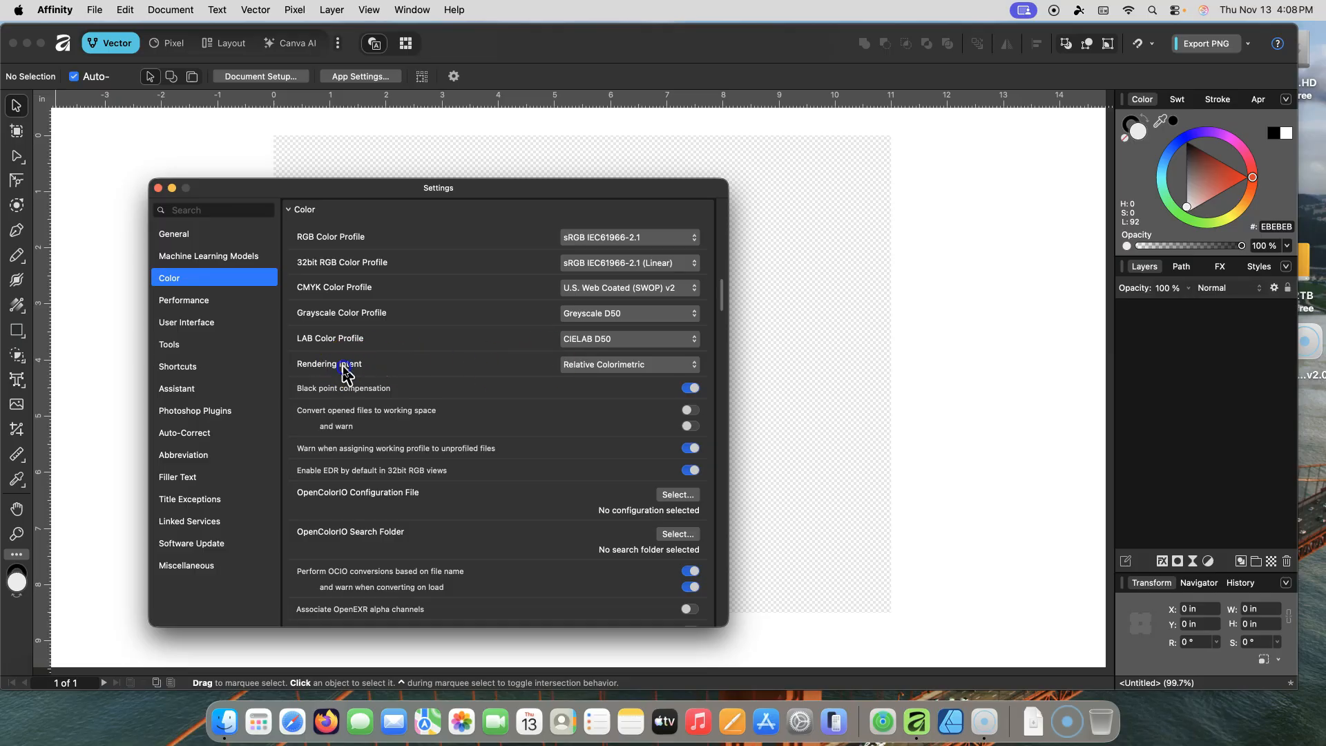
pyautogui.click(693, 365)
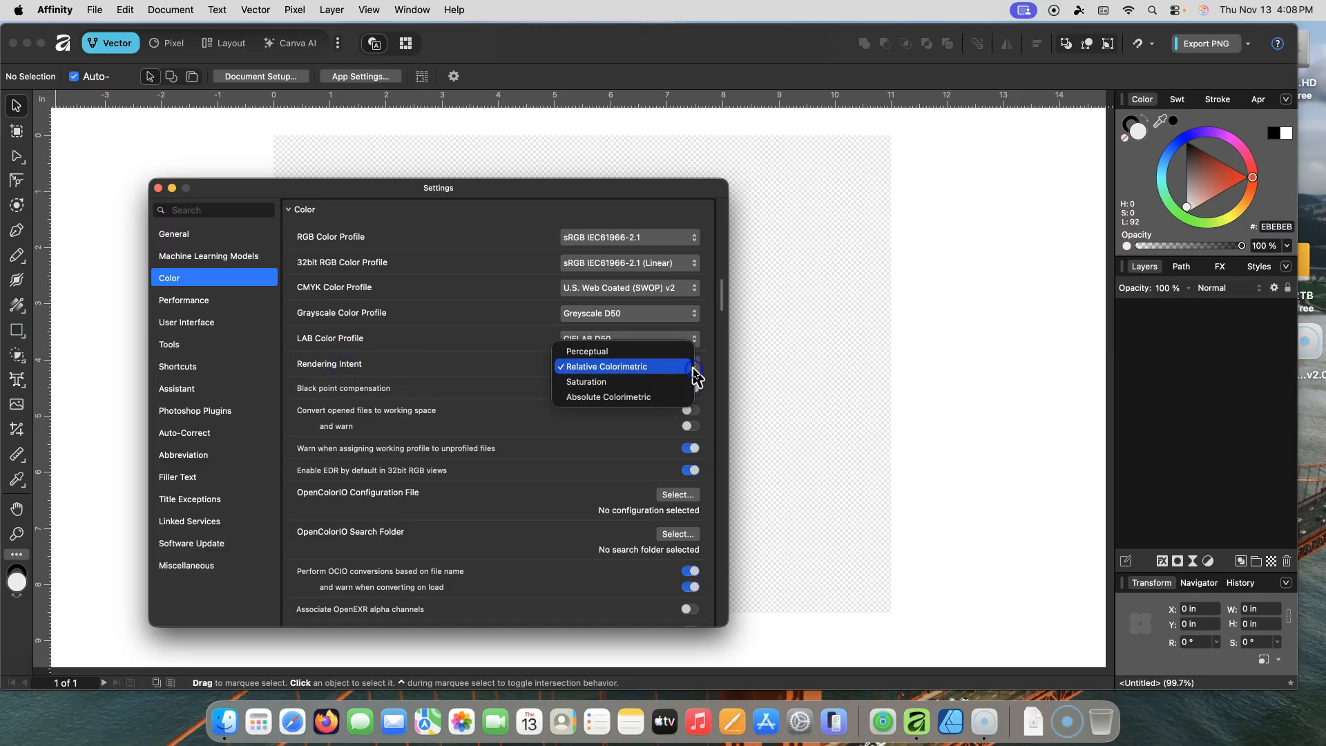
pyautogui.click(584, 368)
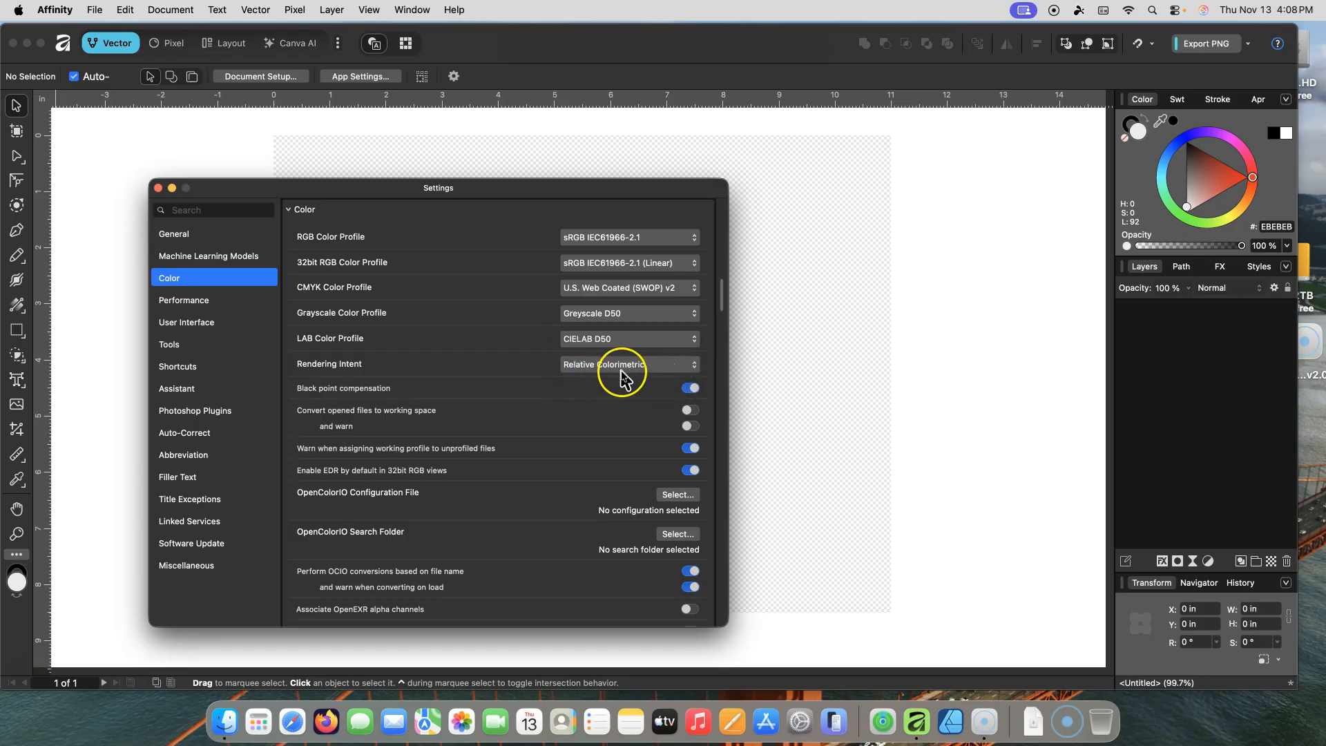
pyautogui.click(694, 368)
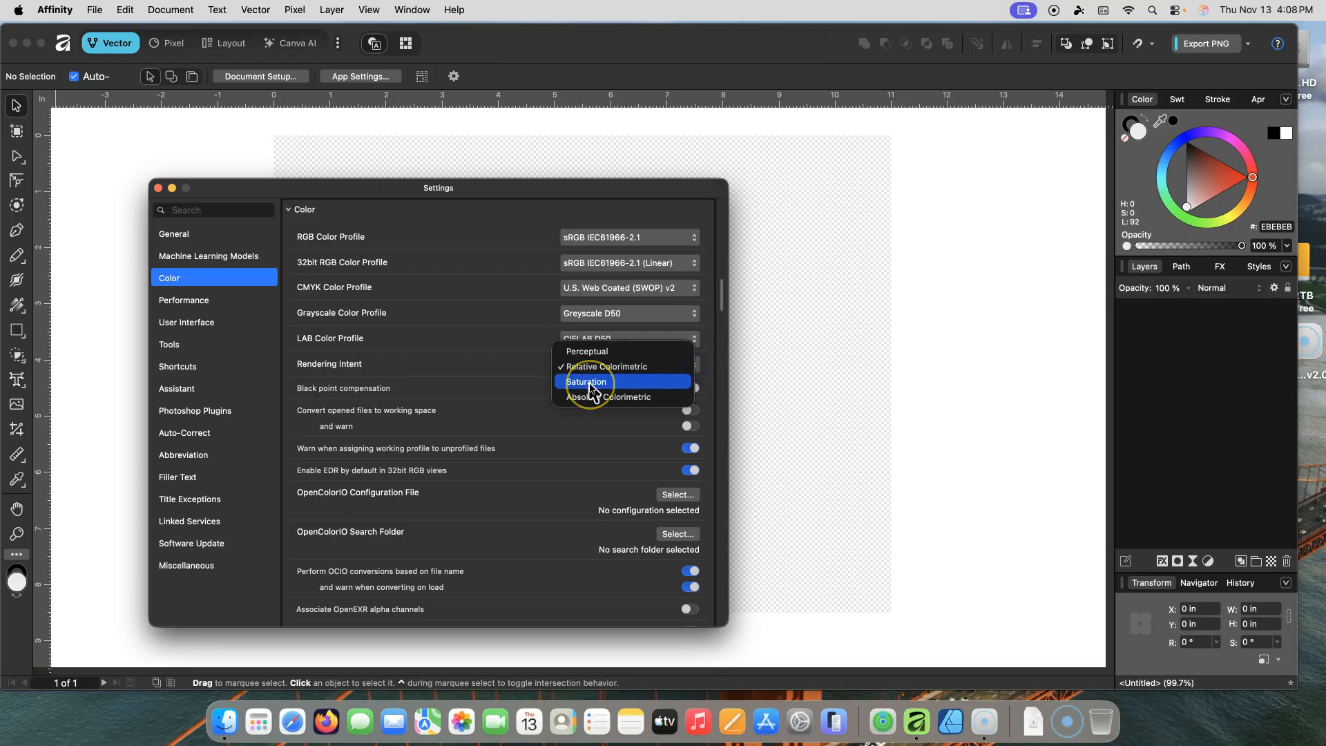
pyautogui.click(603, 367)
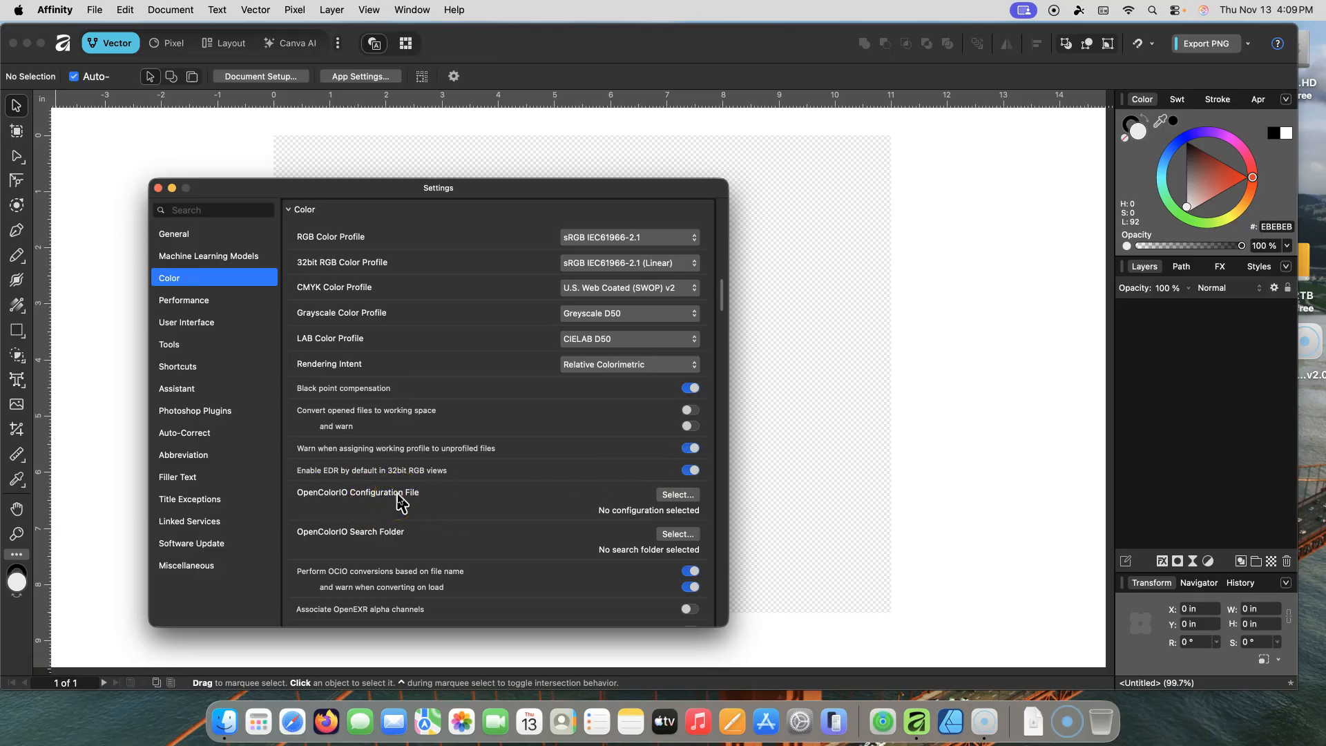
pyautogui.click(676, 495)
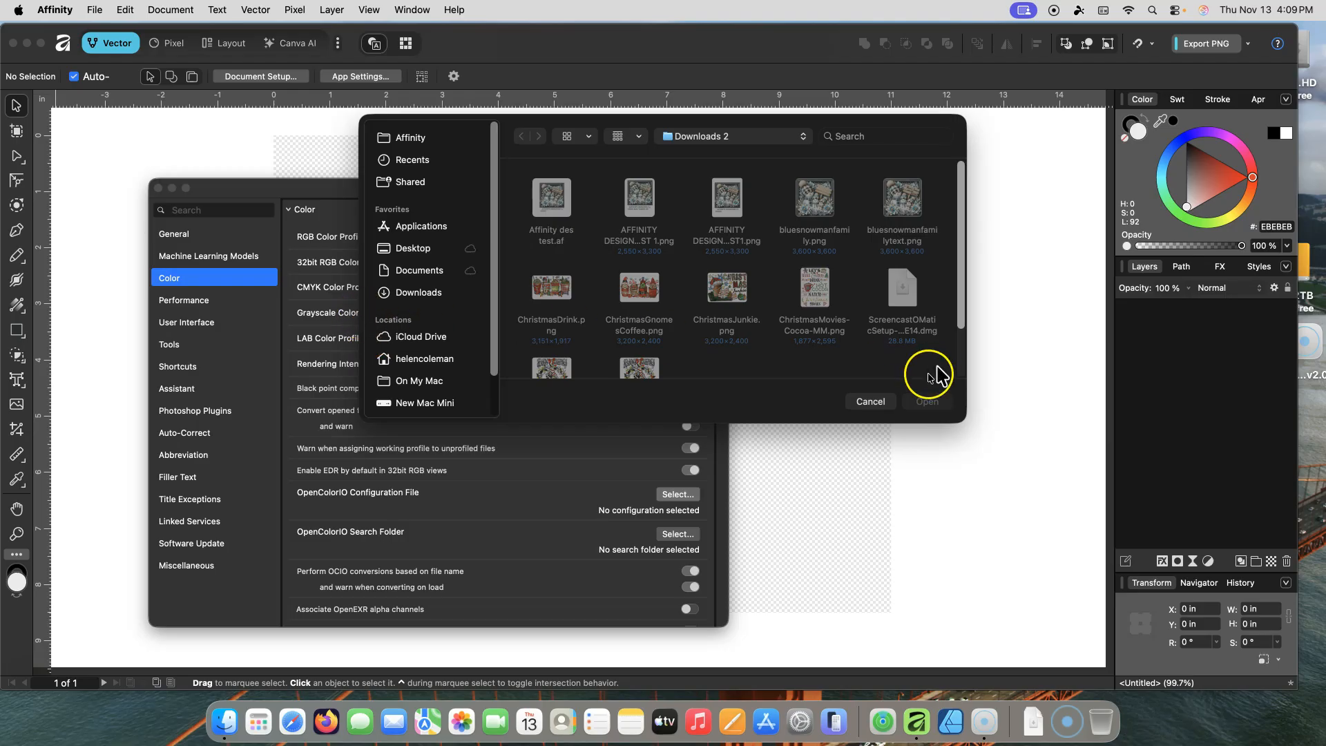
pyautogui.click(1030, 355)
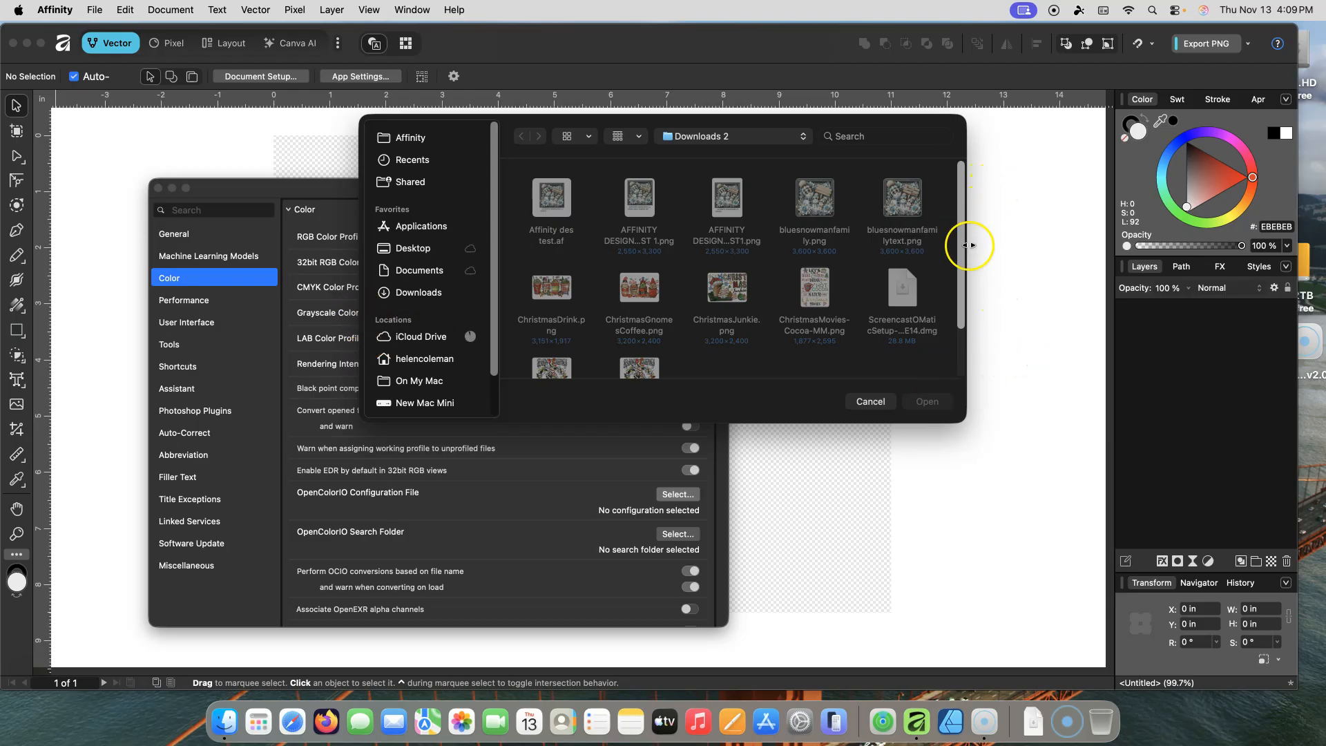
pyautogui.click(870, 402)
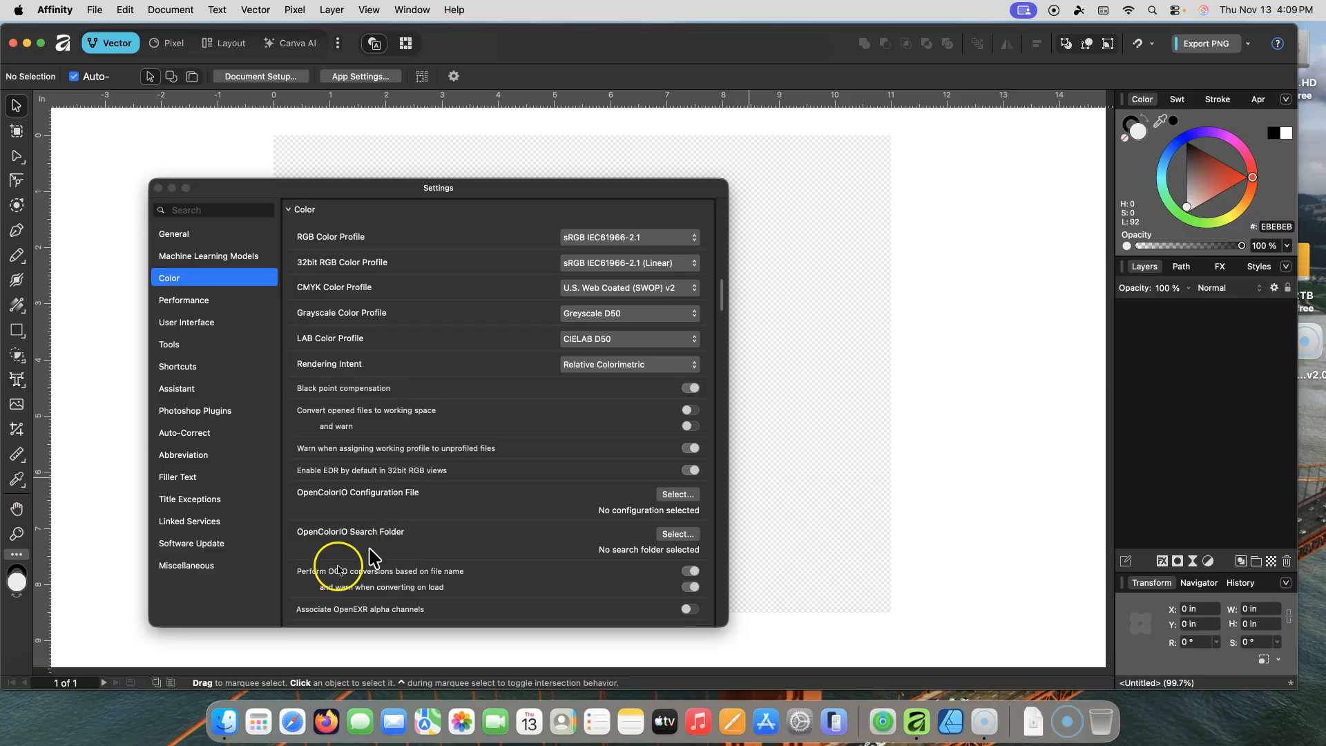
# Step: Scroll to Performance settings and reselect Bilinear (Best Quality) as the View quality
pyautogui.click(722, 298)
pyautogui.moveTo(723, 298); pyautogui.dragTo(734, 317)
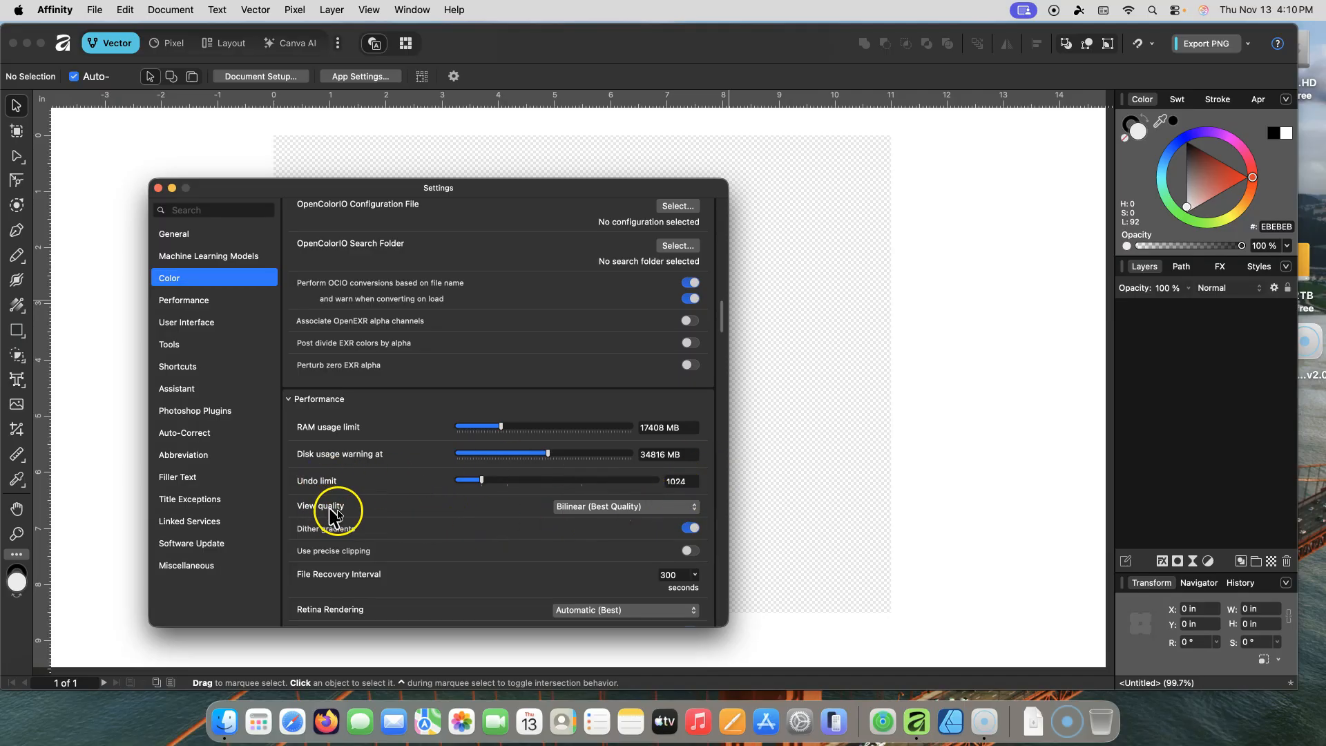
pyautogui.click(694, 507)
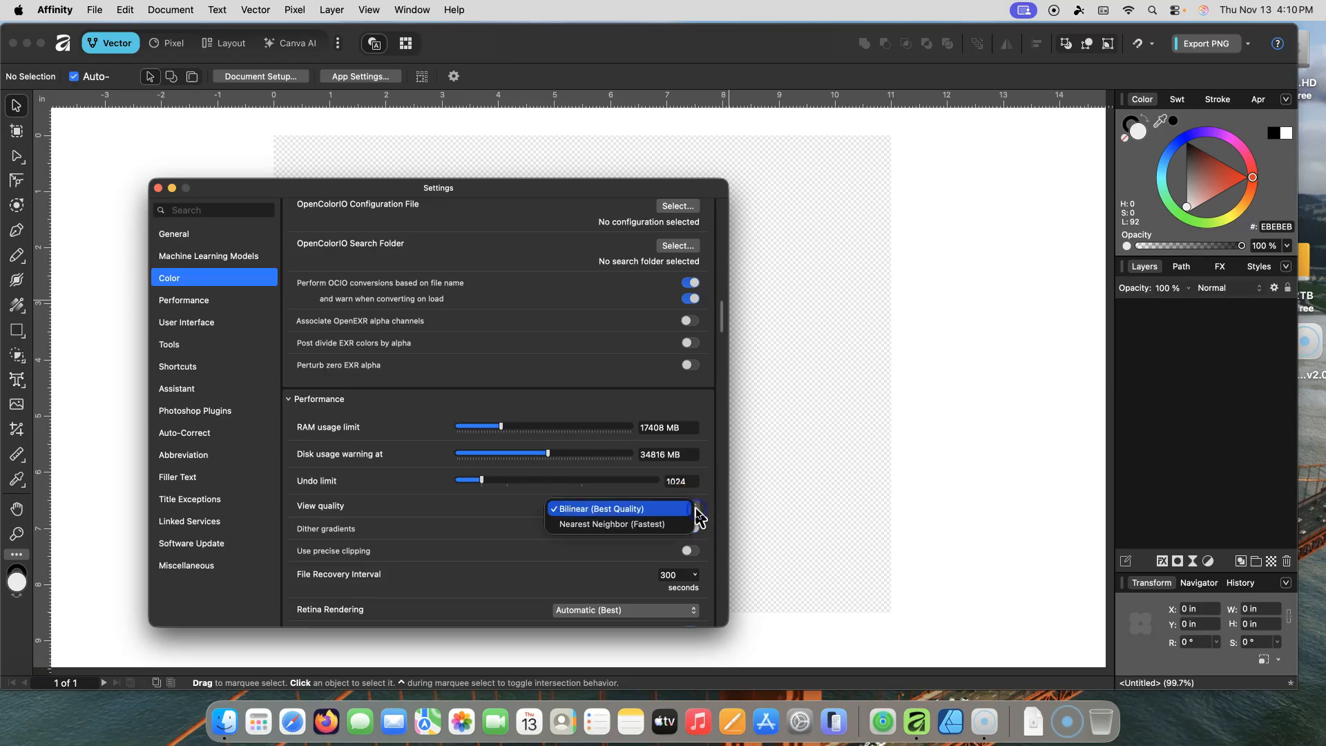
pyautogui.click(614, 511)
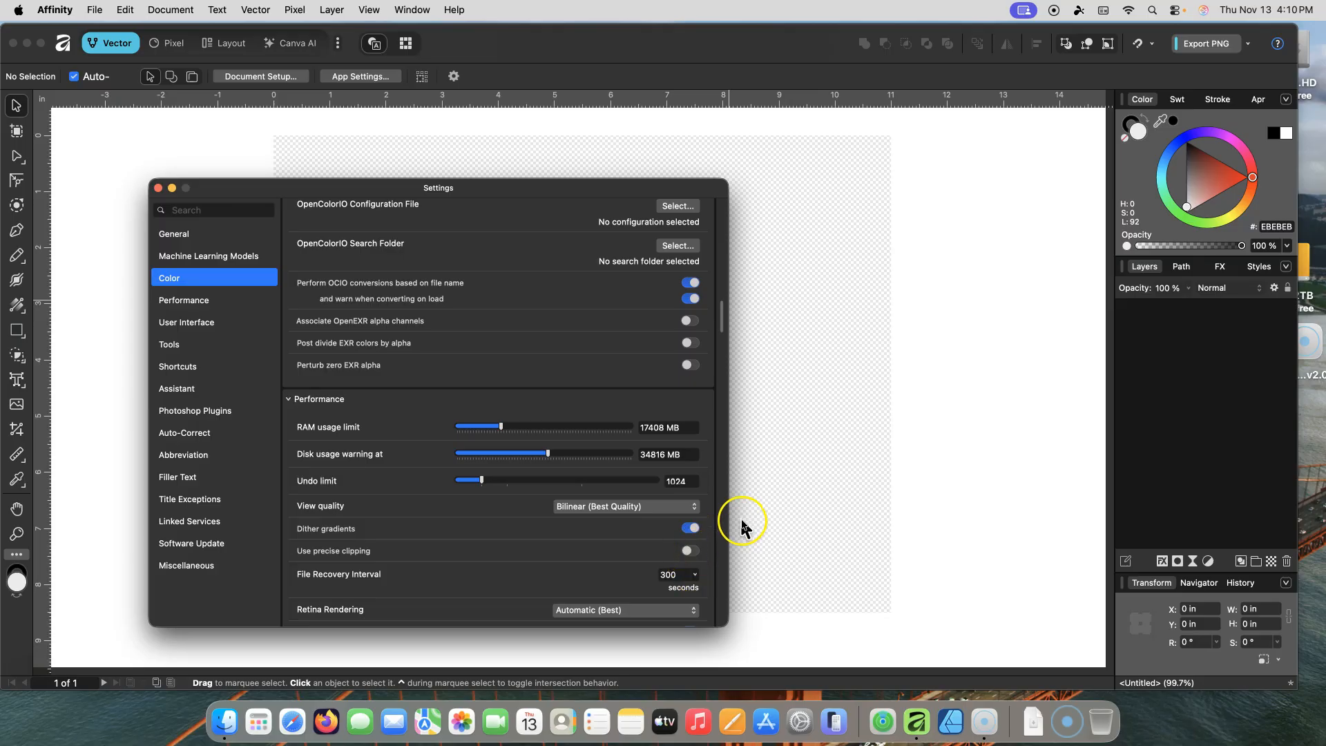
# Step: Open the File Recovery Interval control, then reselect Automatic (Best) for Retina Rendering
pyautogui.moveTo(720, 316); pyautogui.dragTo(731, 341)
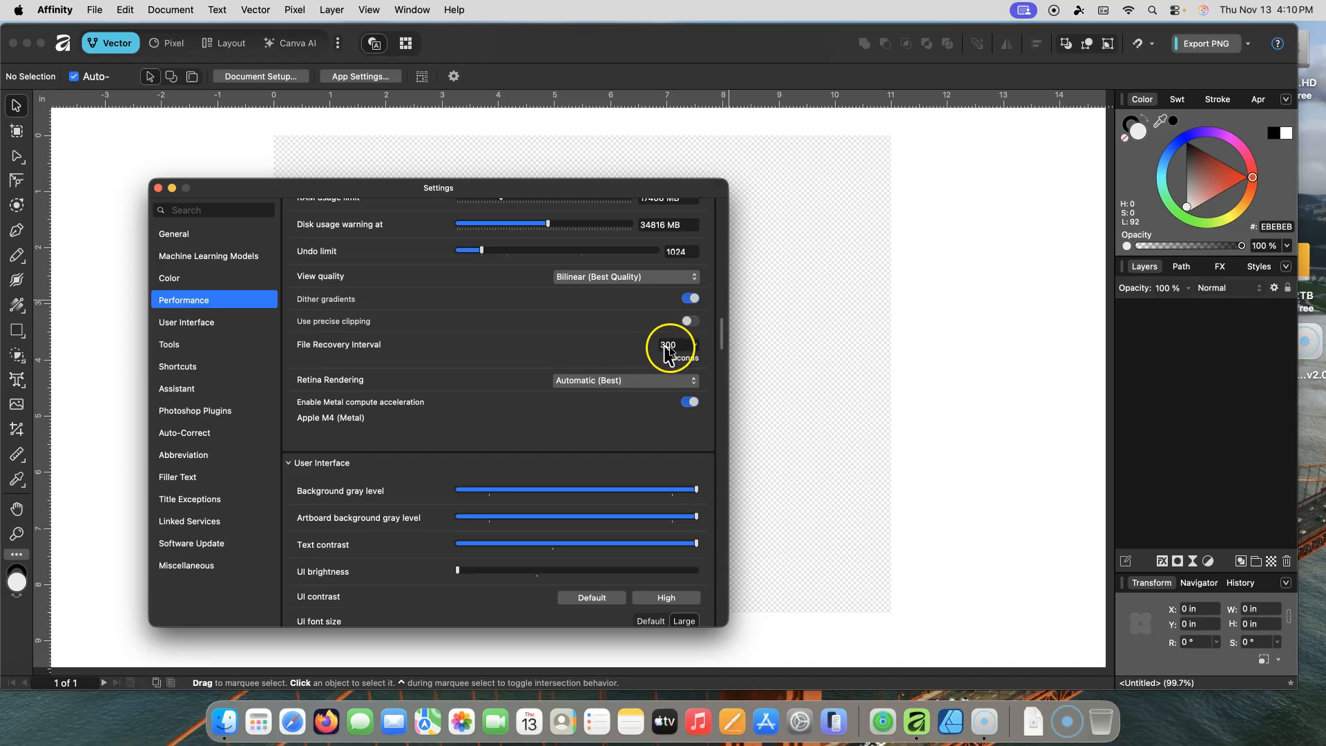
pyautogui.click(695, 344)
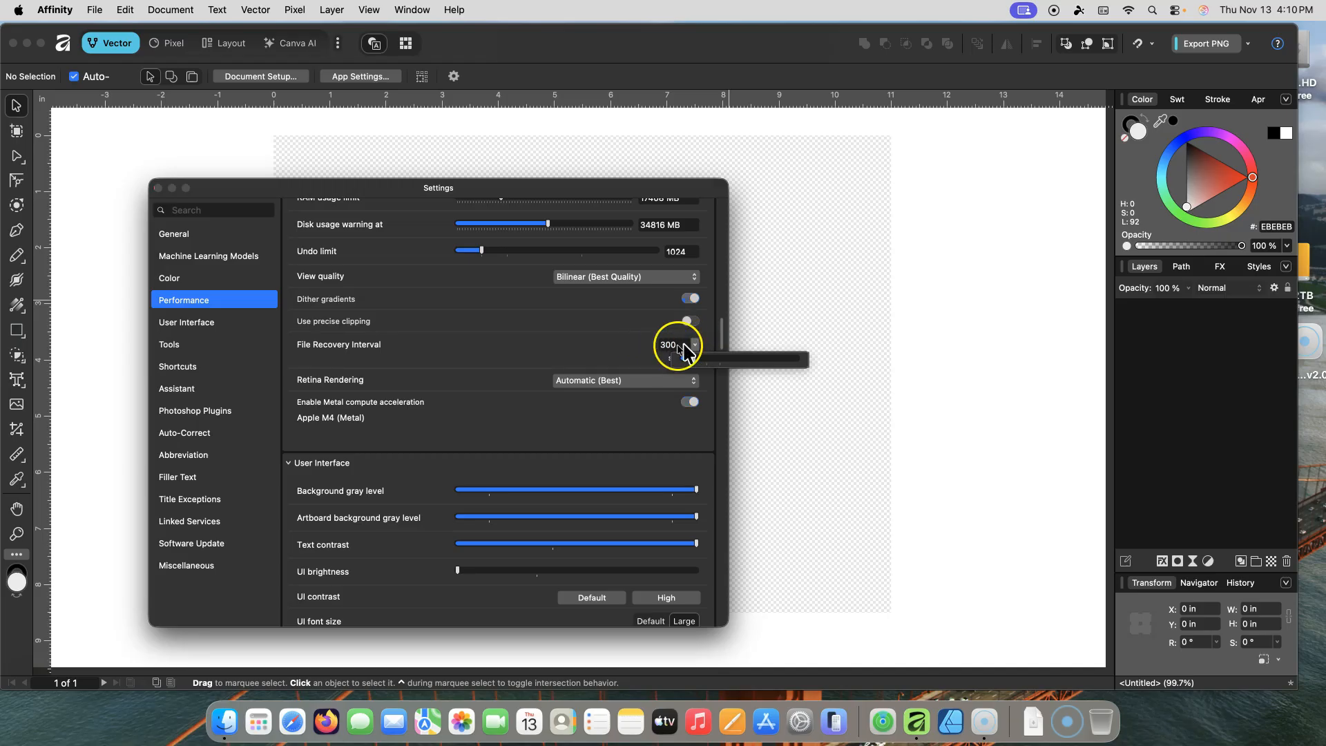
pyautogui.click(446, 351)
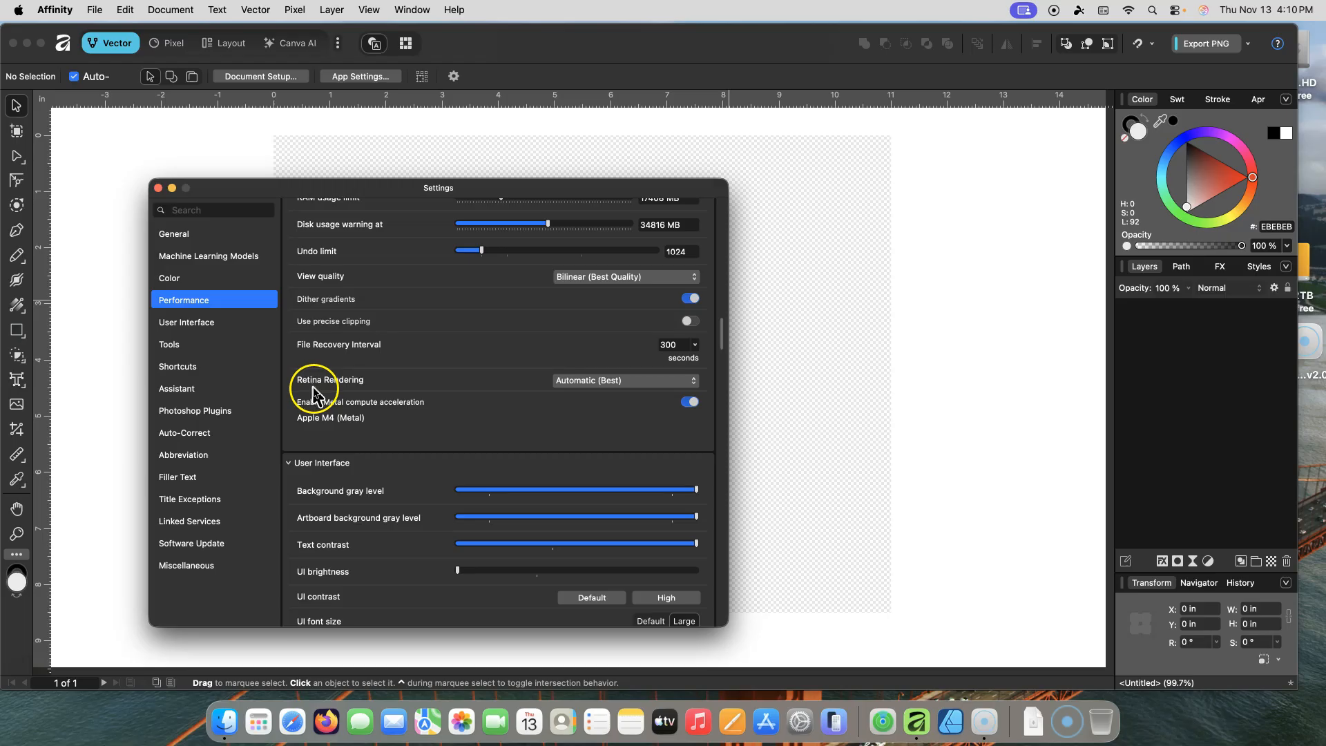
pyautogui.click(692, 385)
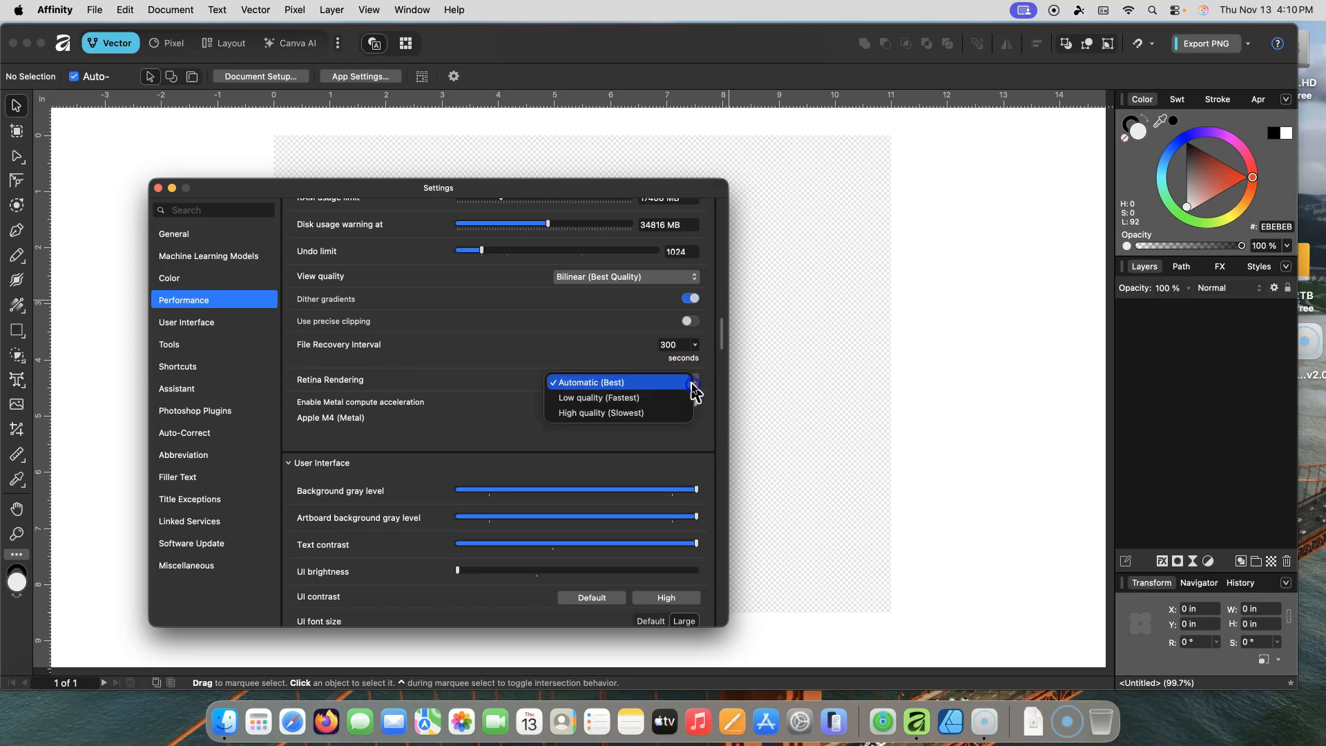
pyautogui.click(641, 383)
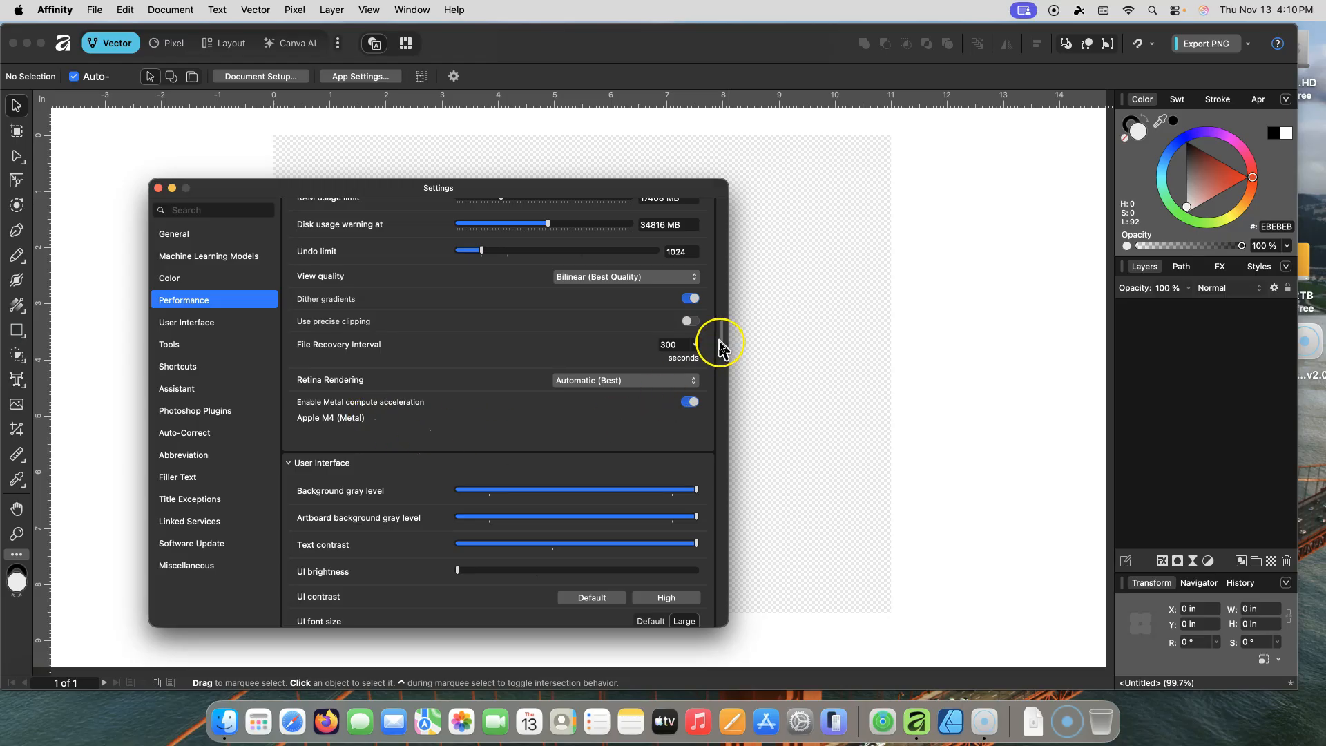
# Step: Set the background gray level to about 80% and raise the UI brightness to about 75%
pyautogui.moveTo(720, 337); pyautogui.dragTo(654, 371)
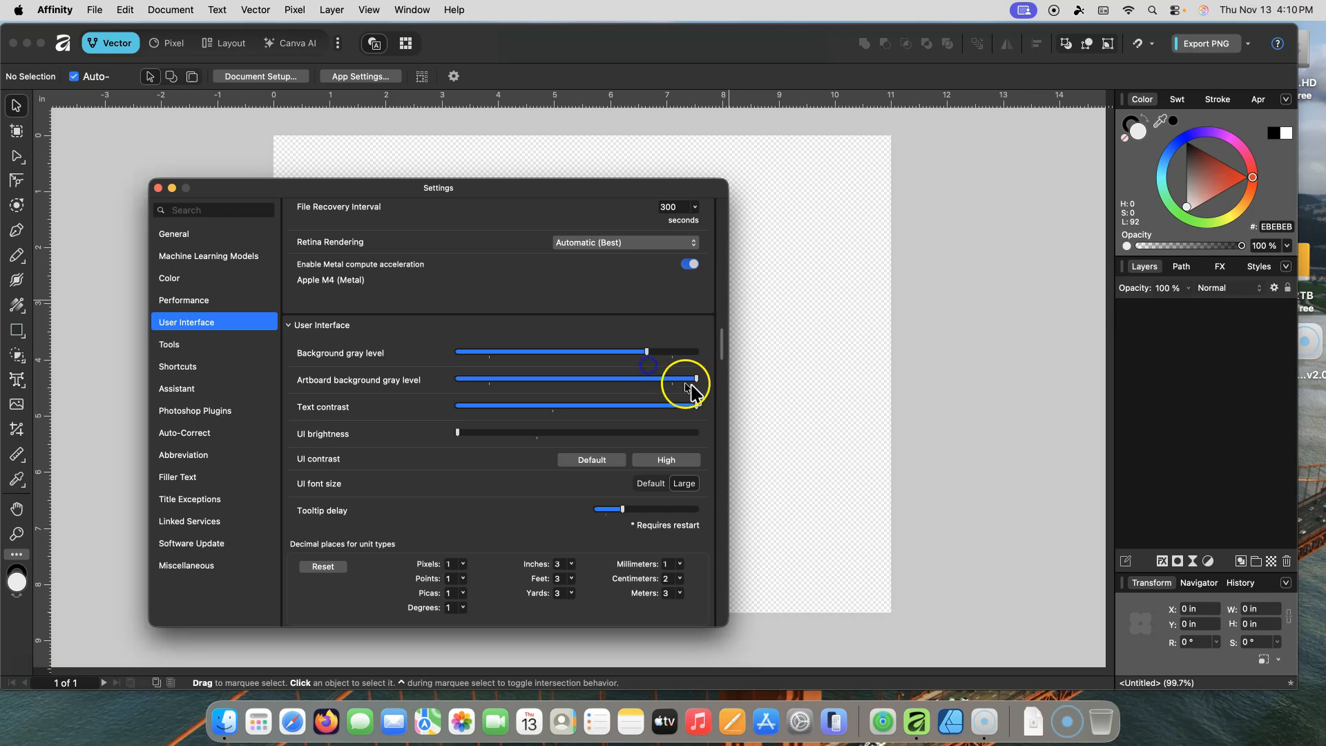
pyautogui.moveTo(696, 379); pyautogui.dragTo(730, 310)
pyautogui.scroll(-3, 630, 416)
pyautogui.click(459, 318)
pyautogui.moveTo(498, 328); pyautogui.dragTo(635, 332)
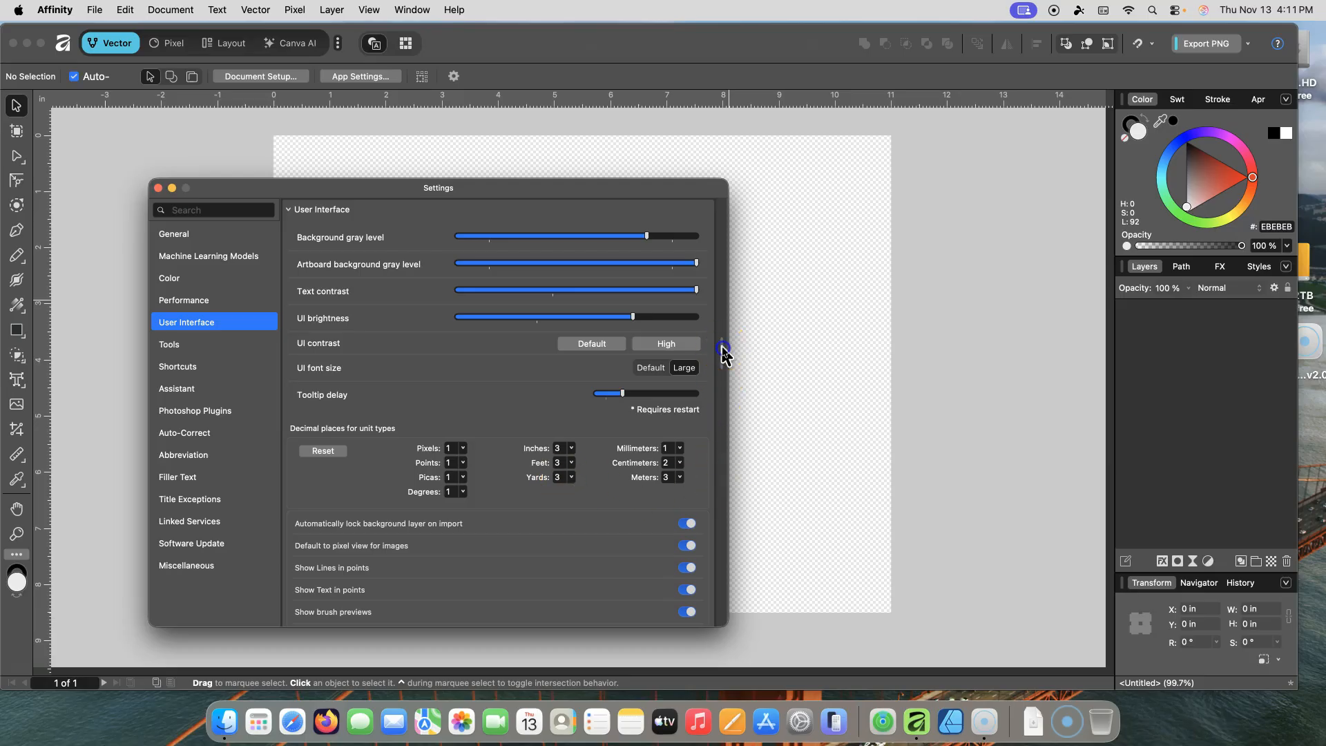
pyautogui.moveTo(723, 353); pyautogui.dragTo(725, 370)
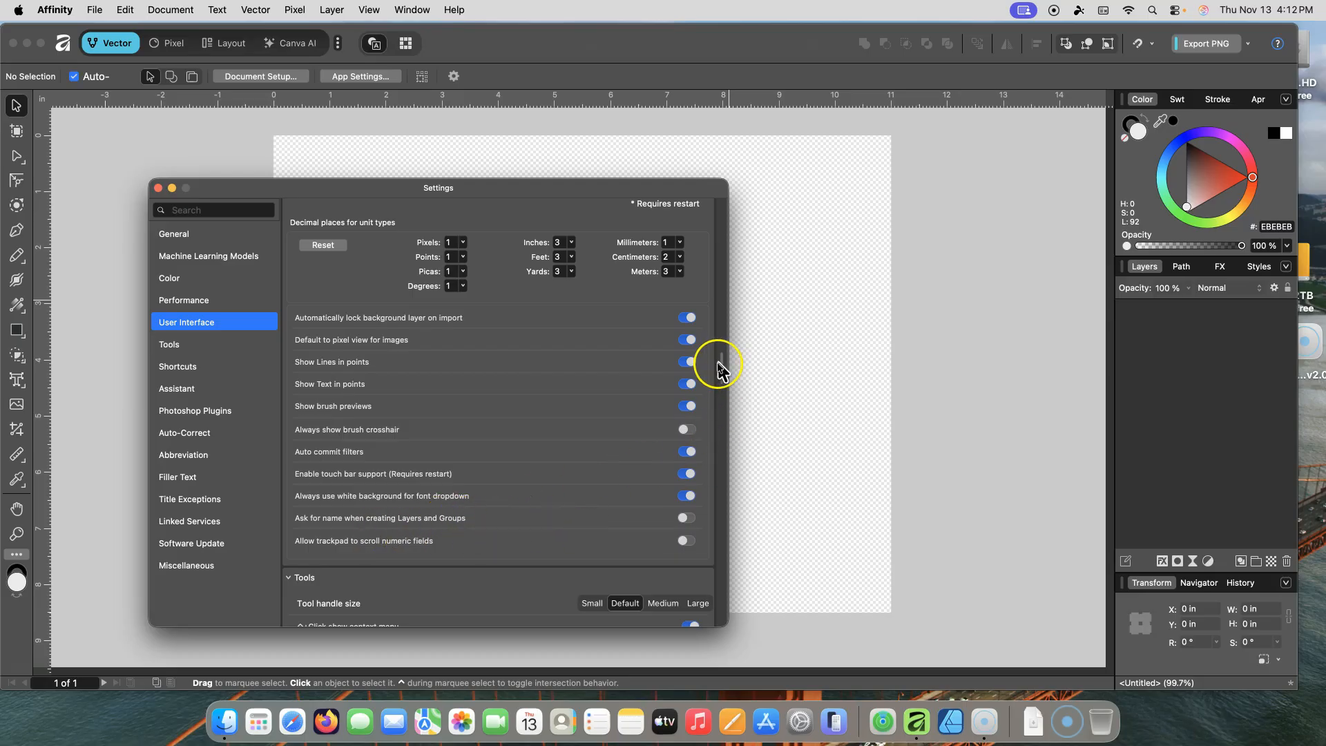
# Step: Browse the remaining settings categories, from User Interface and Tools through Miscellaneous
pyautogui.moveTo(720, 364); pyautogui.dragTo(727, 380)
pyautogui.scroll(-1, 727, 380)
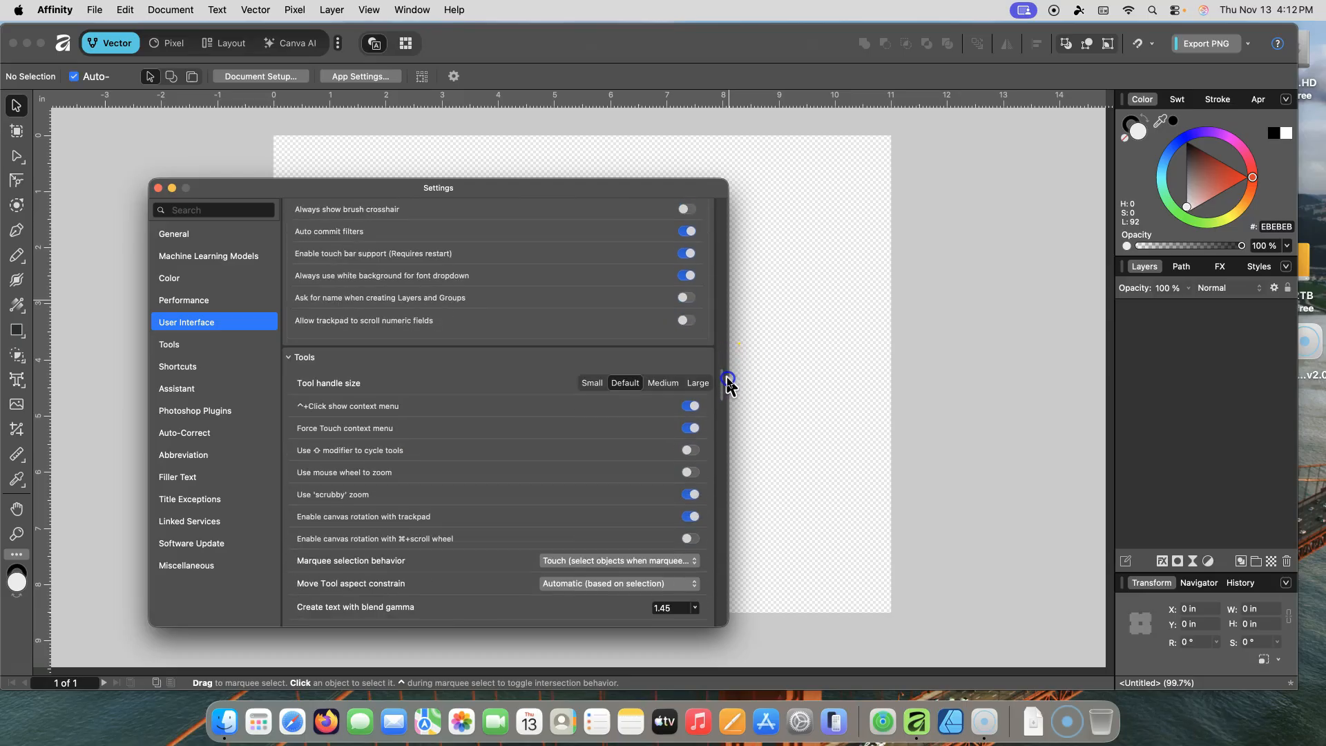
pyautogui.scroll(-2, 727, 379)
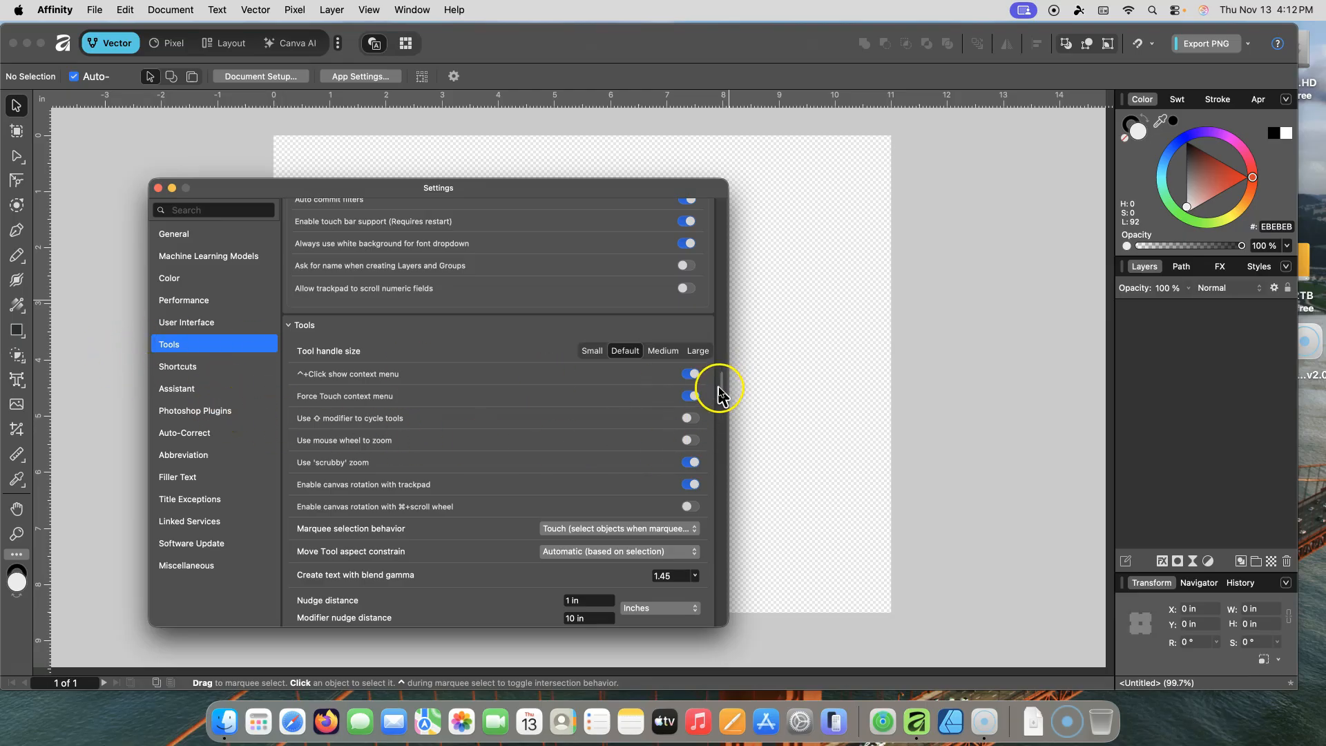
pyautogui.moveTo(725, 384); pyautogui.dragTo(725, 418)
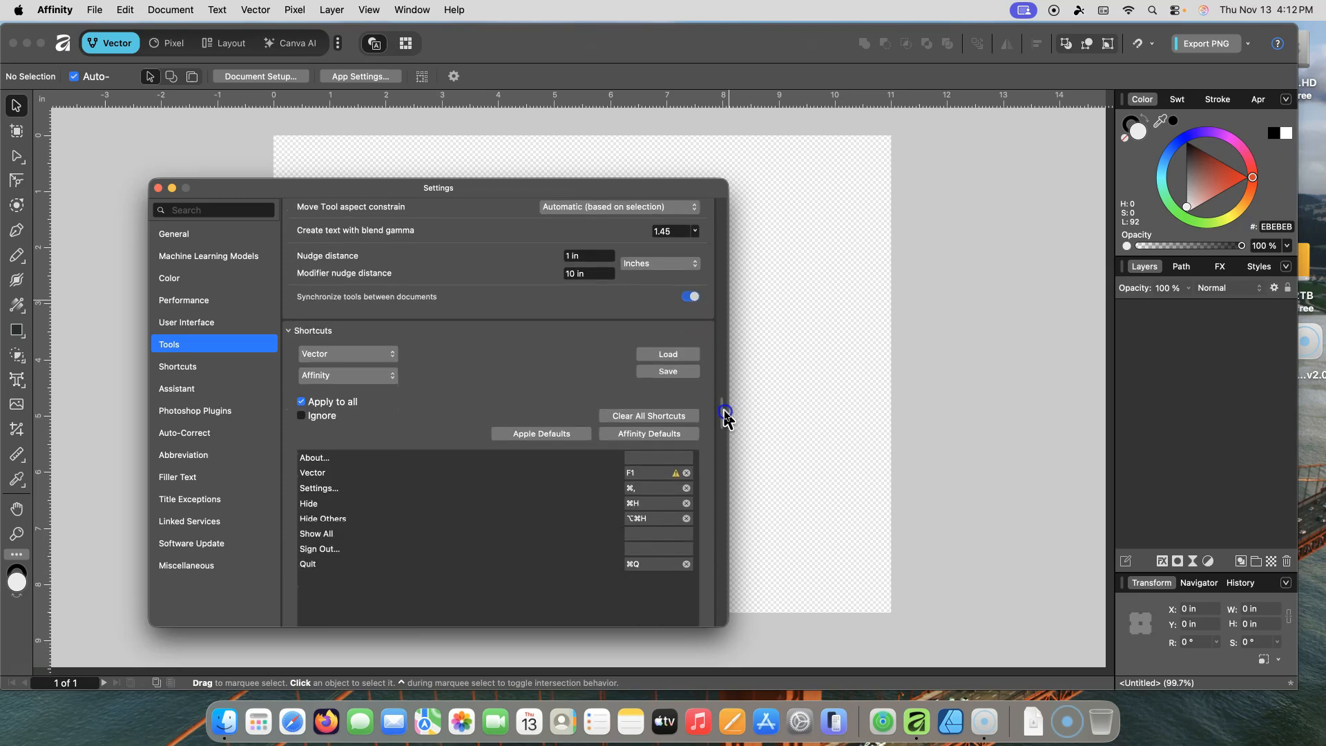
pyautogui.click(193, 412)
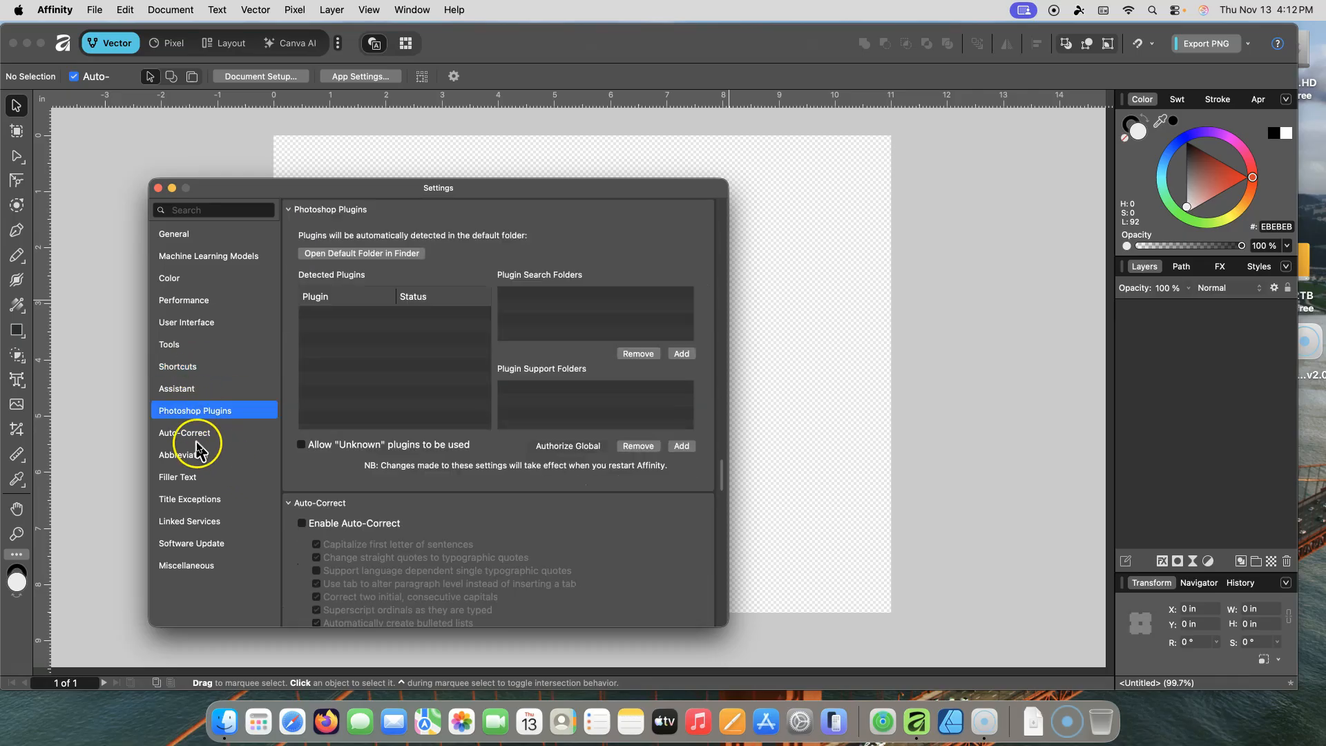
pyautogui.click(197, 443)
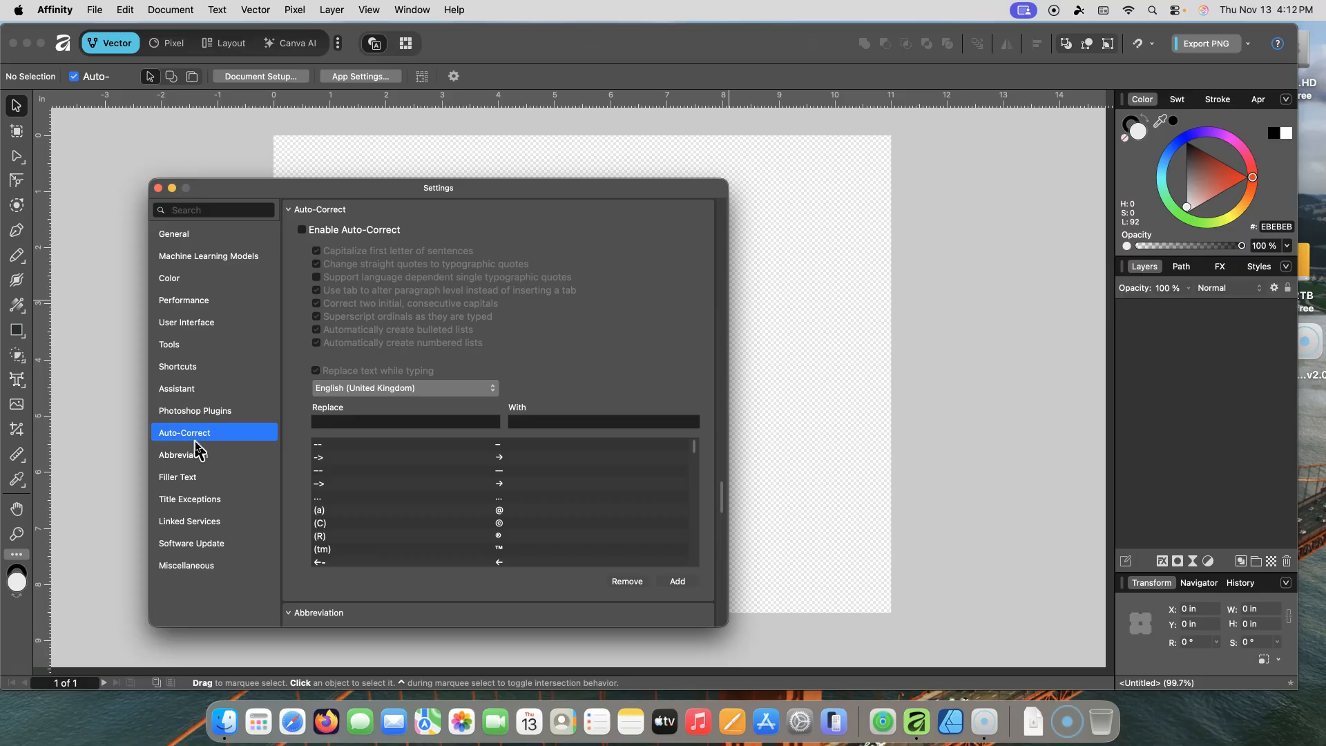
pyautogui.click(197, 456)
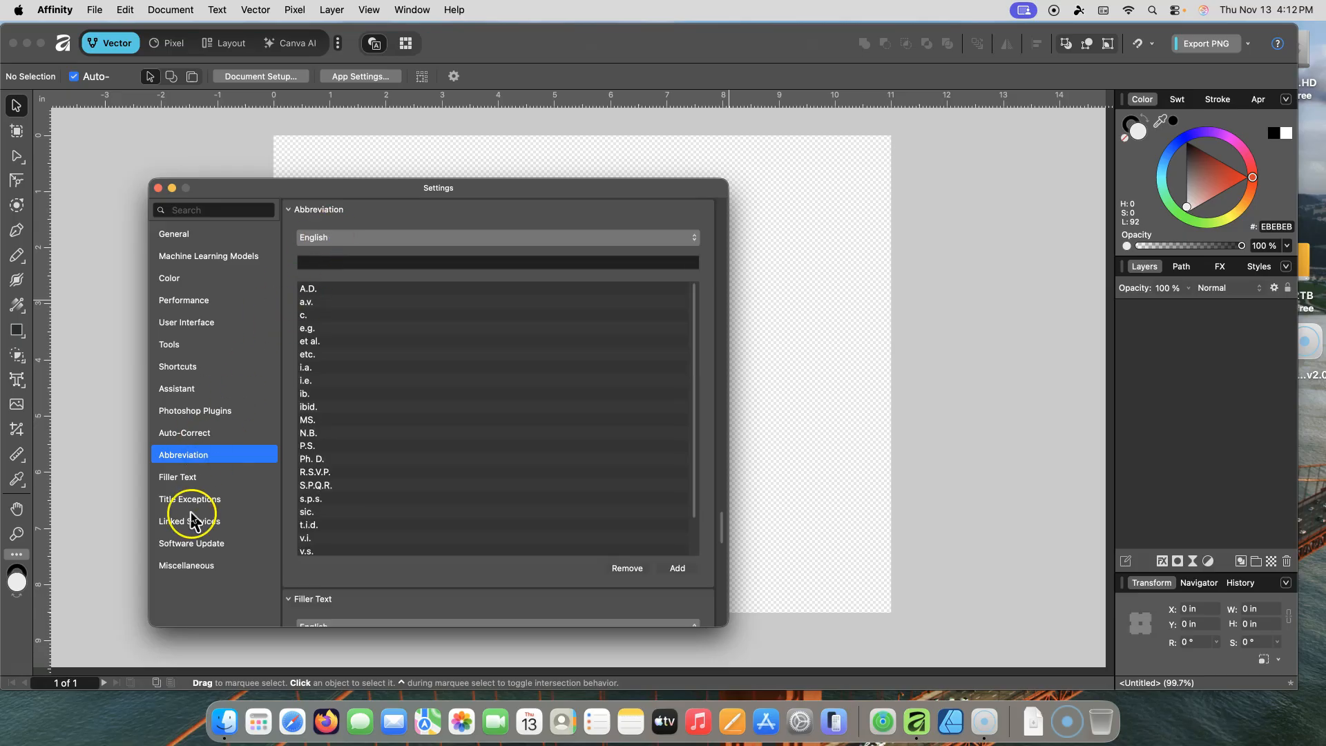
pyautogui.click(186, 487)
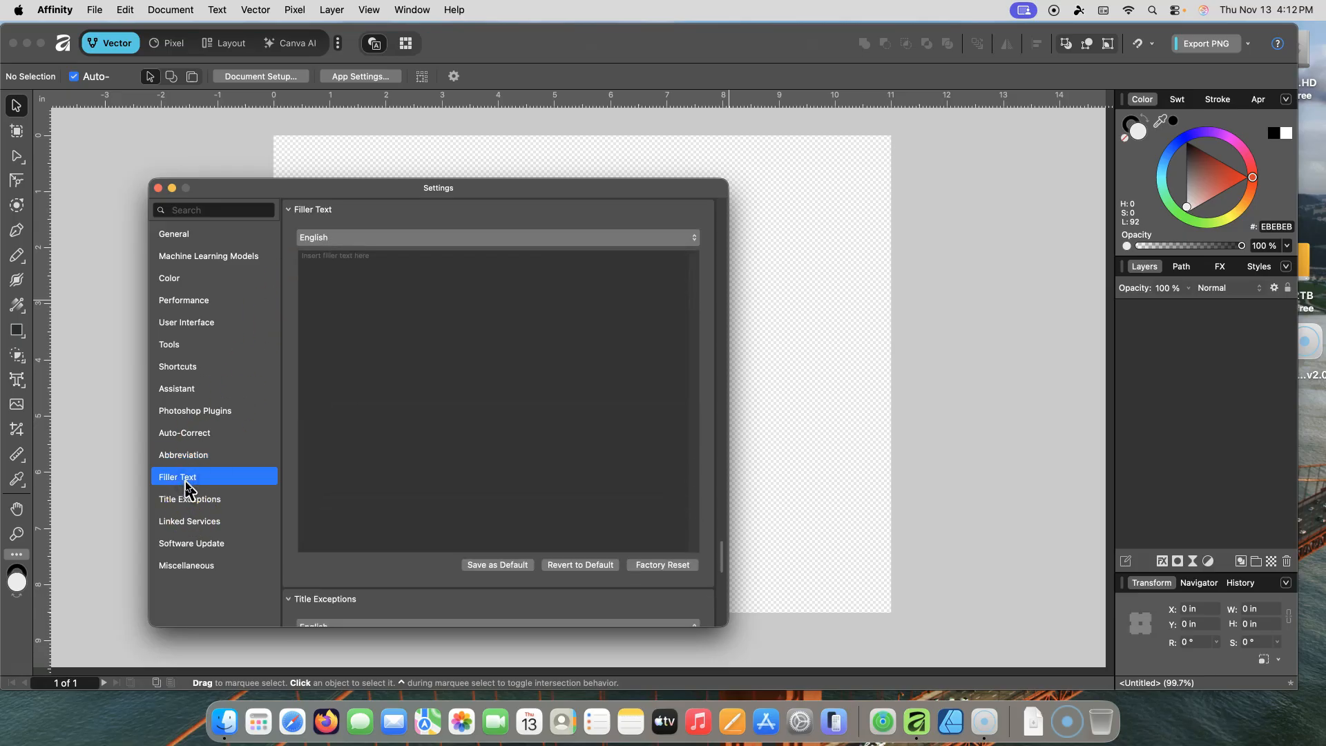
pyautogui.click(181, 502)
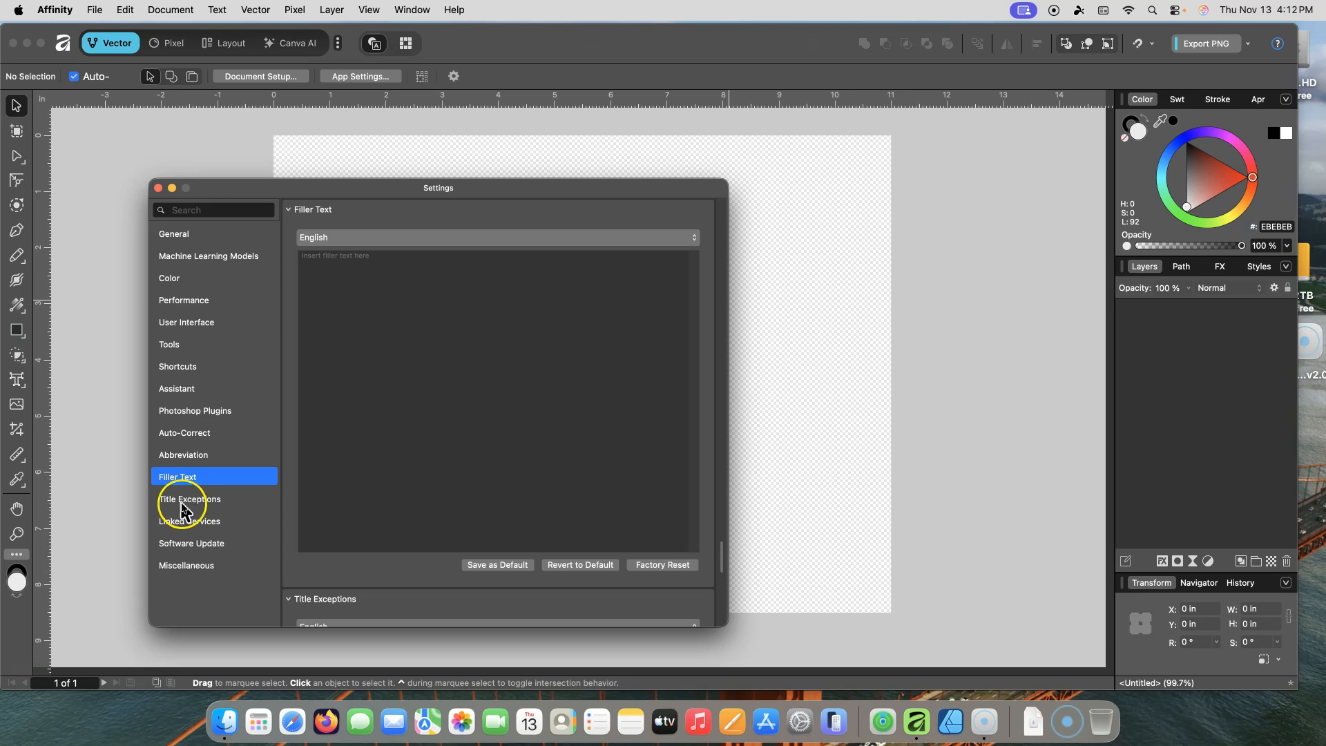
pyautogui.click(211, 545)
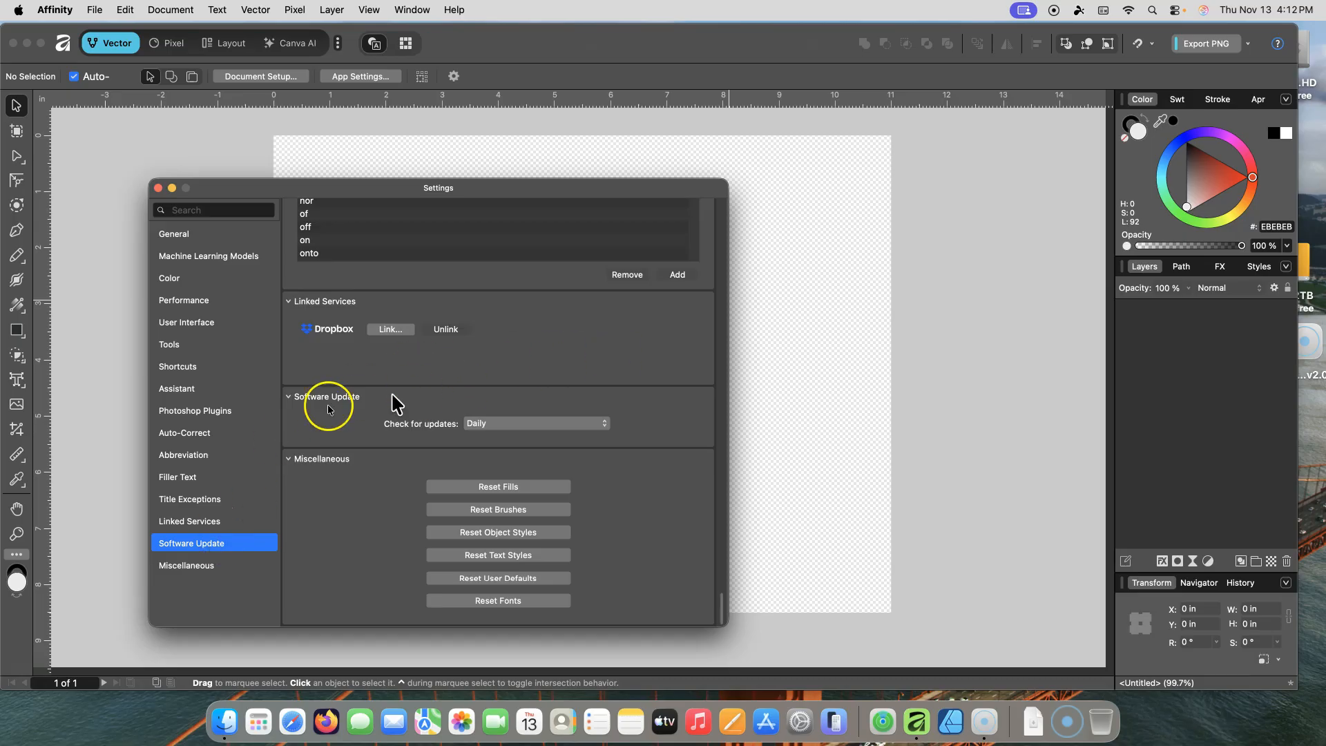
pyautogui.click(187, 565)
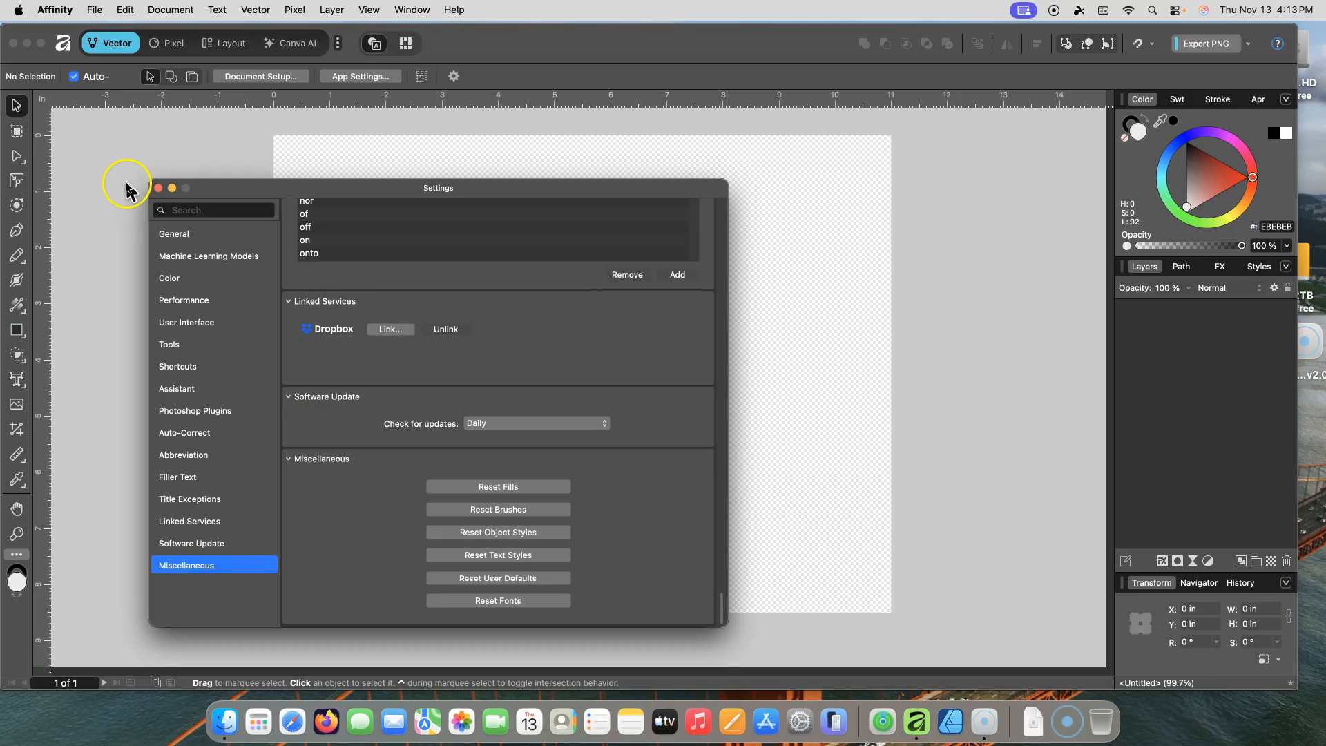
# Step: Close the Settings window and choose not to restart the application
pyautogui.click(159, 188)
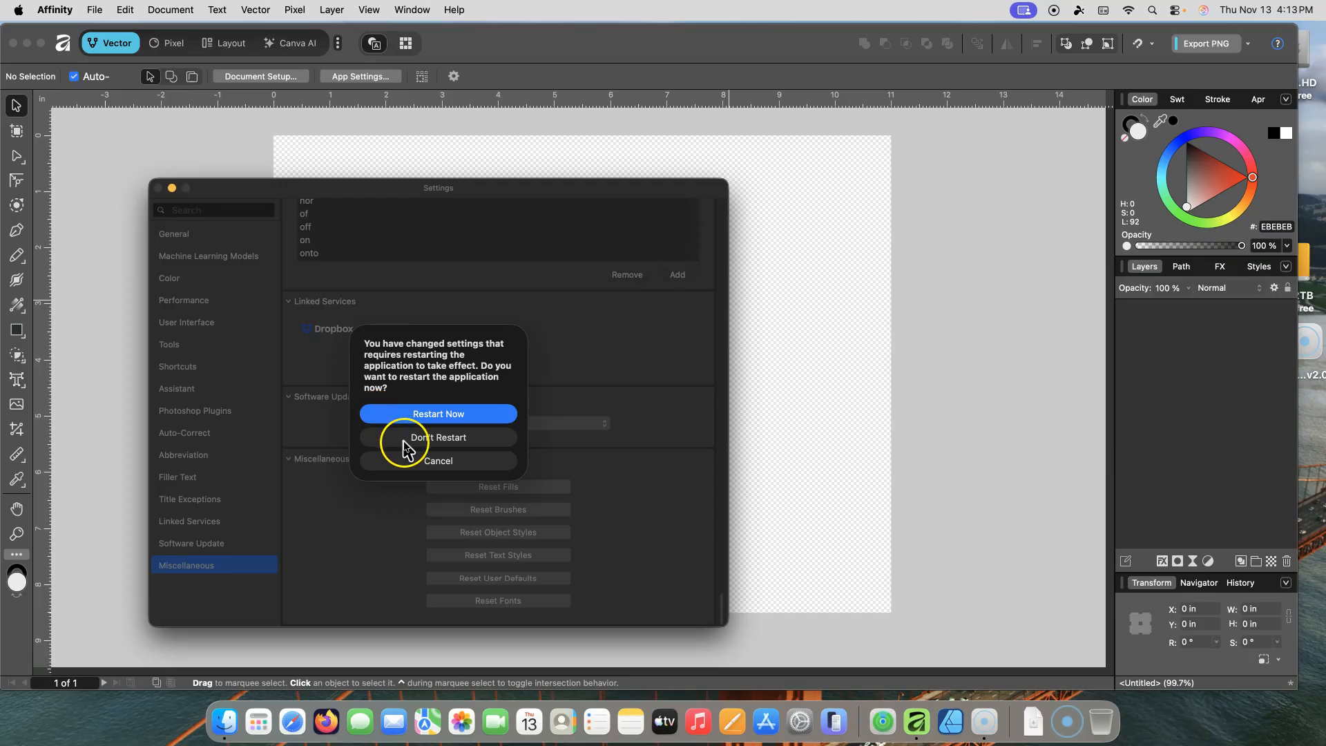
pyautogui.click(436, 440)
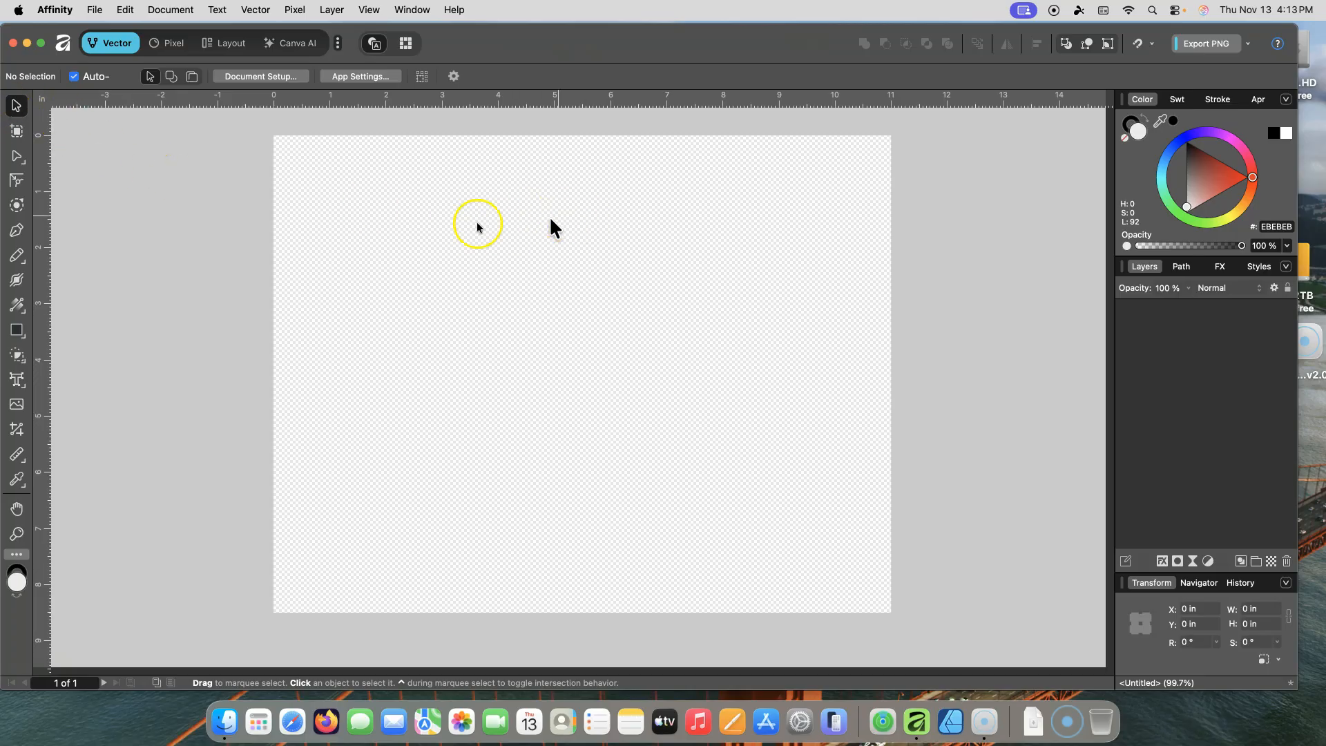
# Step: Open the new document window, reposition it, and browse through its preset page sizes
pyautogui.click(93, 11)
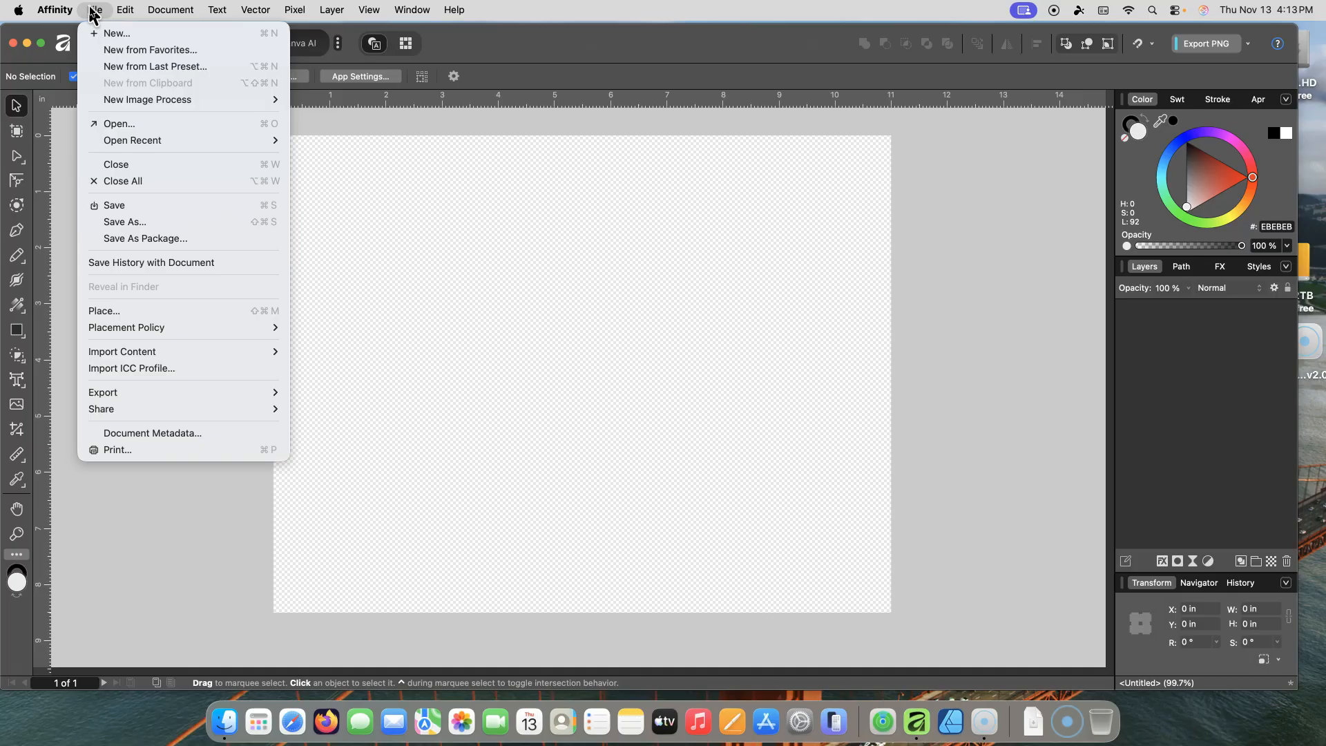
pyautogui.click(109, 33)
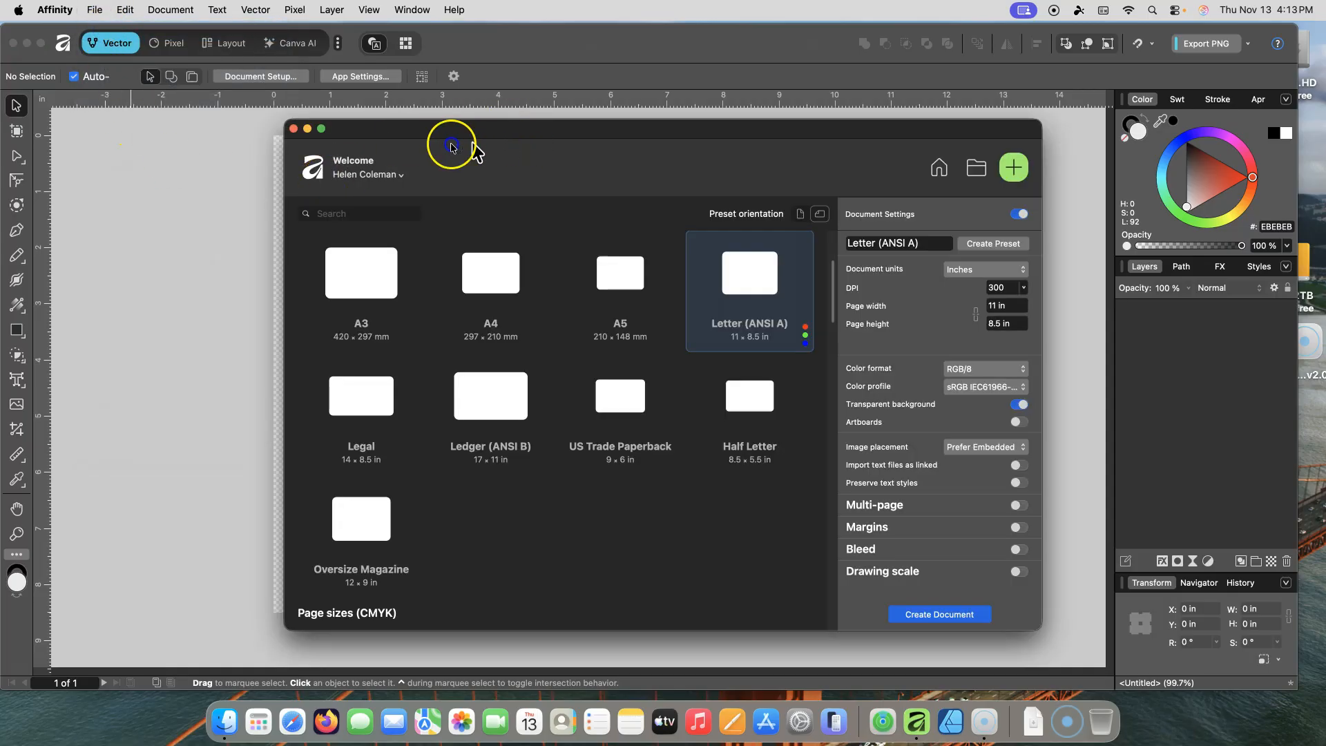
pyautogui.moveTo(453, 127); pyautogui.dragTo(290, 123)
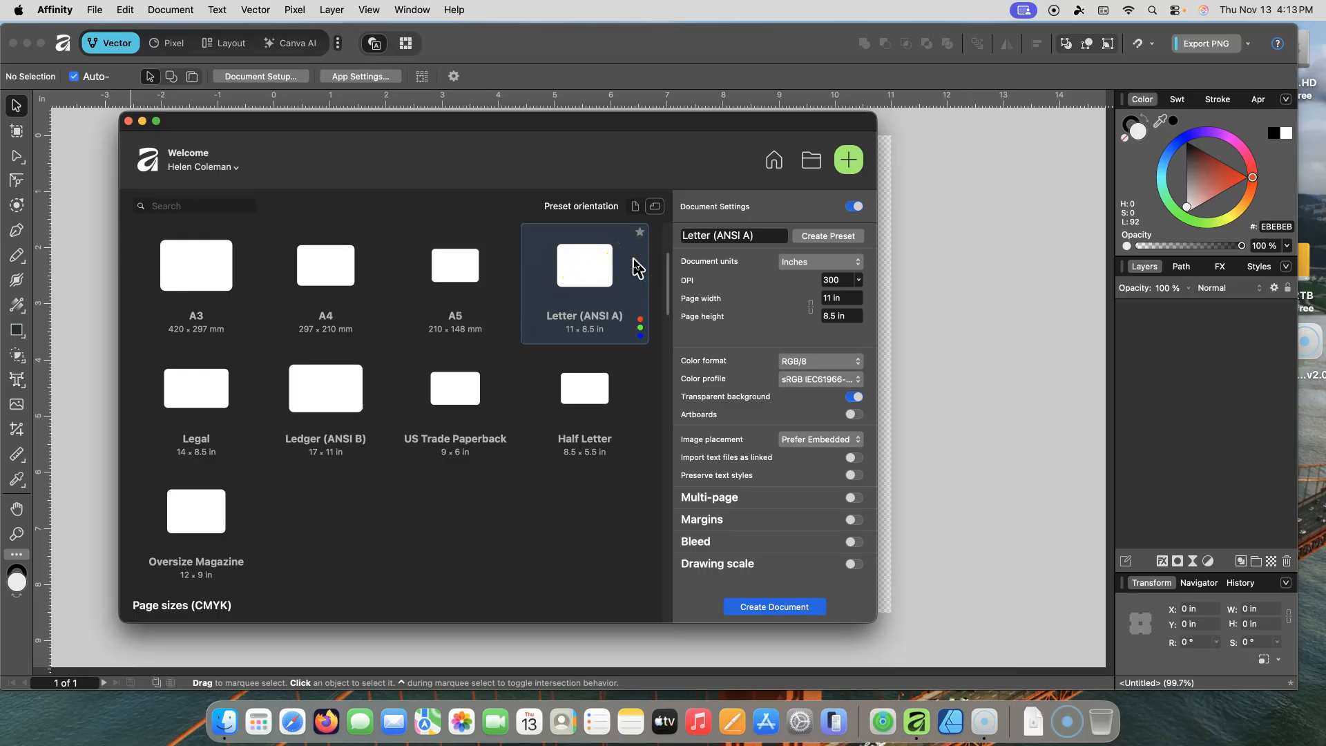
pyautogui.moveTo(667, 288); pyautogui.dragTo(668, 336)
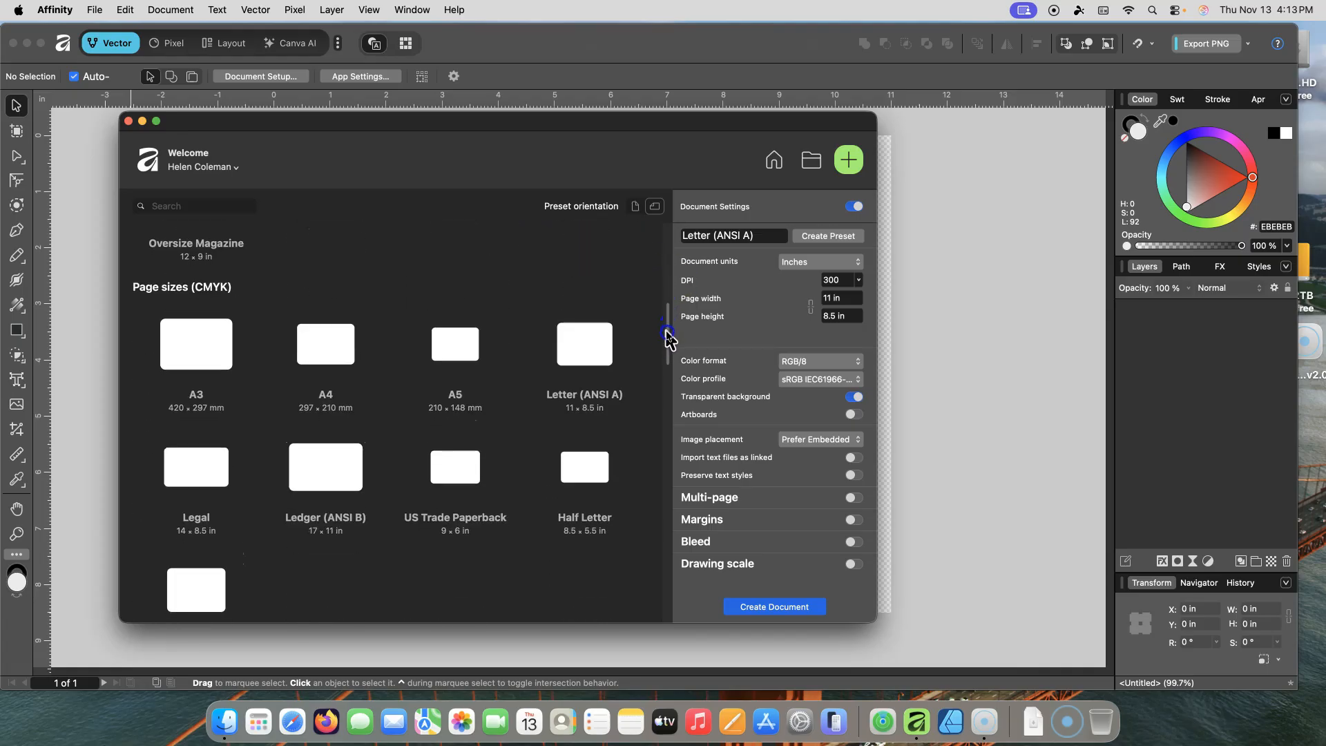
pyautogui.moveTo(667, 323); pyautogui.dragTo(652, 558)
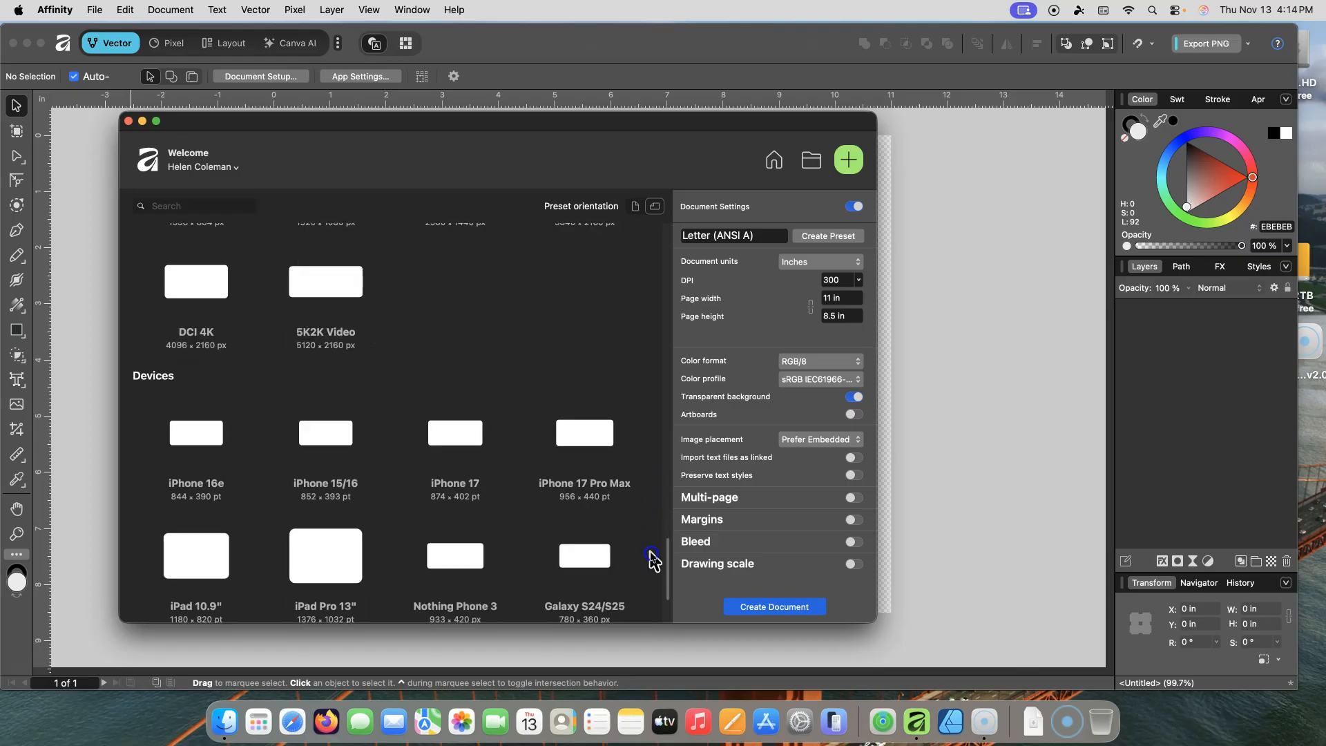
pyautogui.moveTo(652, 561); pyautogui.dragTo(664, 231)
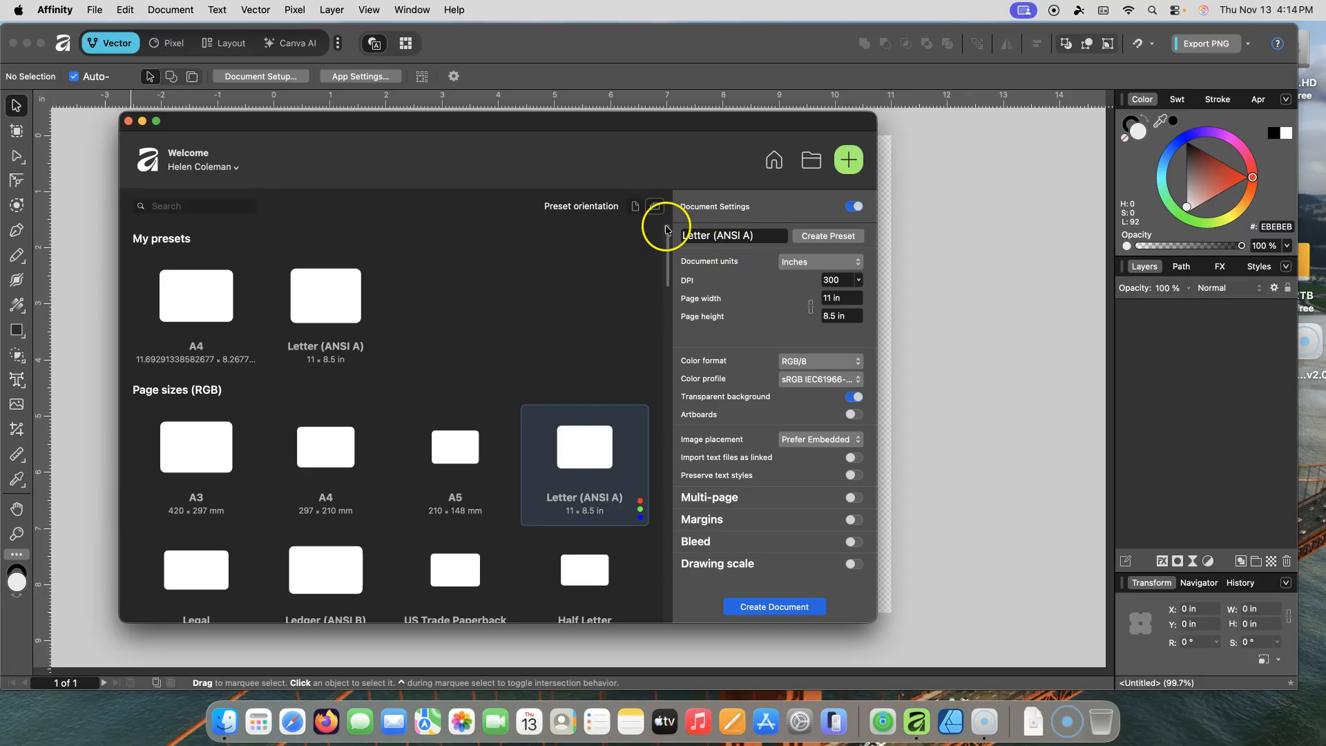
# Step: Switch the preset orientation to portrait and back to landscape
pyautogui.click(655, 206)
pyautogui.click(635, 208)
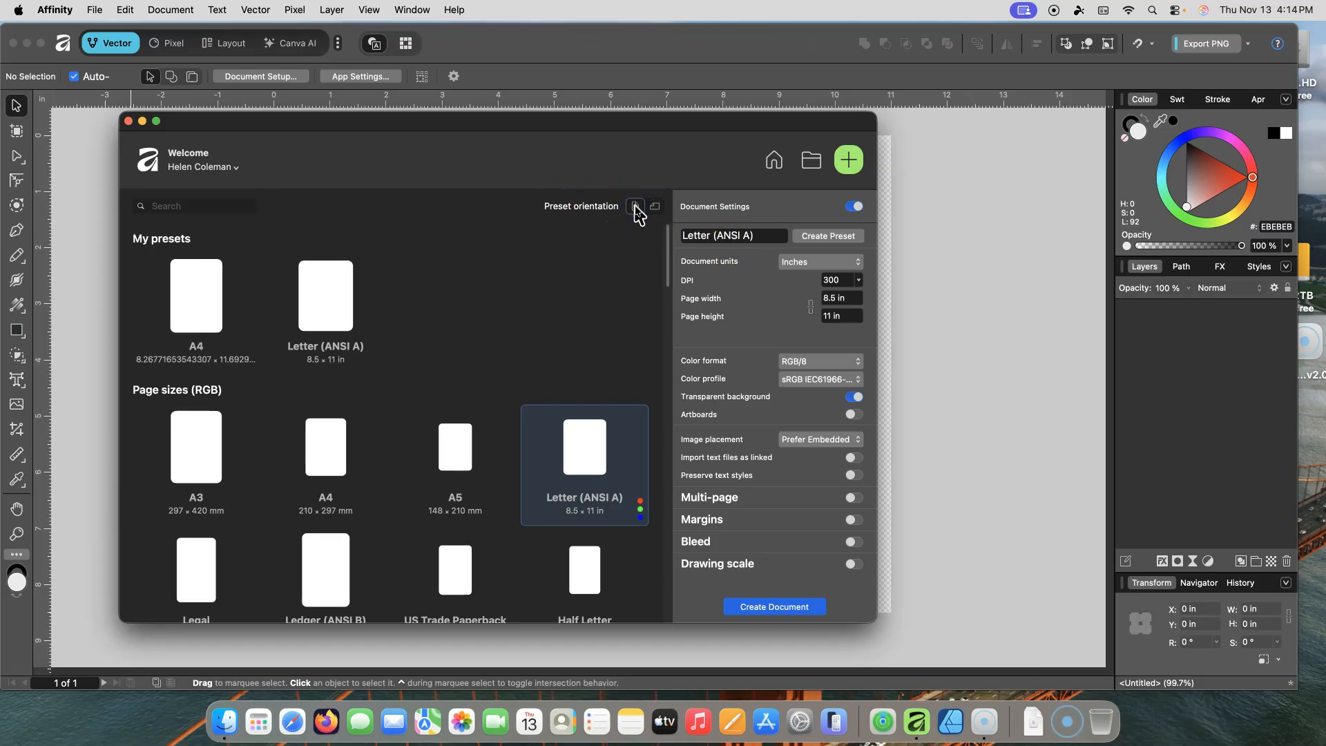
pyautogui.click(656, 207)
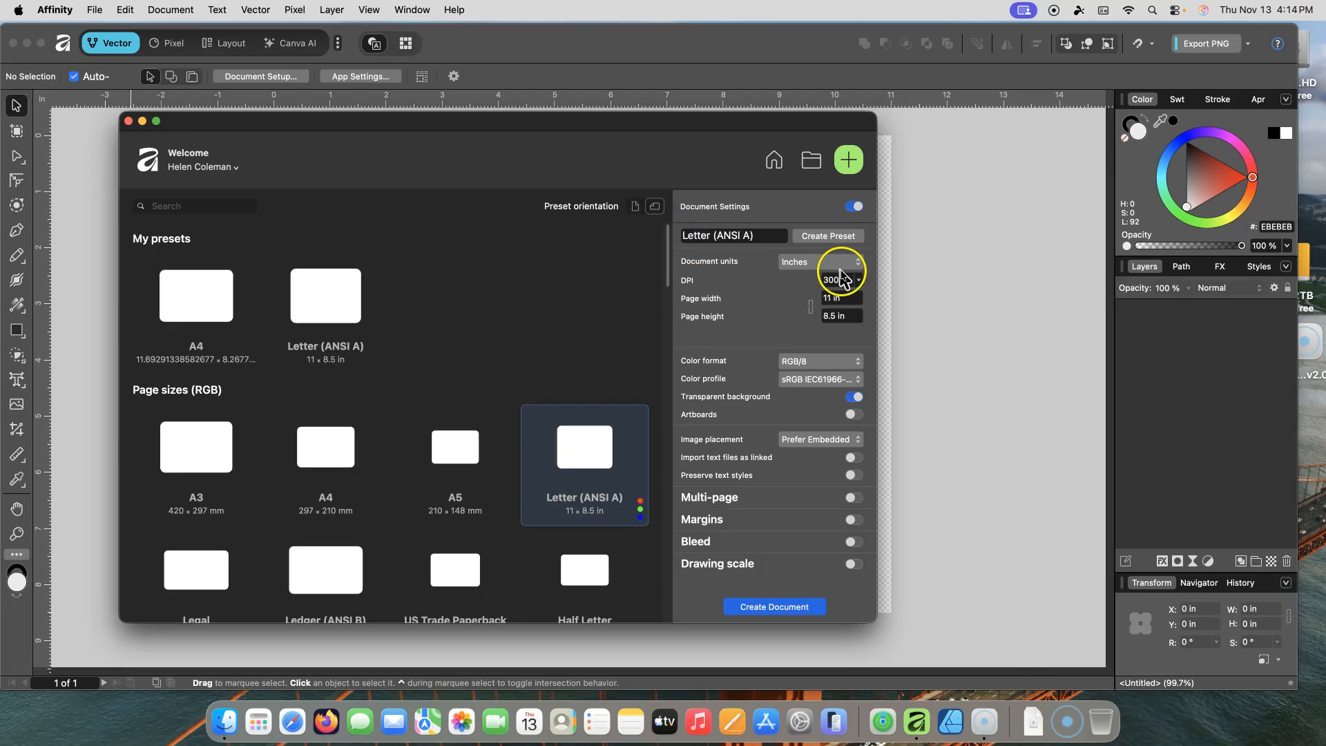
# Step: Inspect the document units and page width settings of the Letter (ANSI A) preset
pyautogui.click(859, 263)
pyautogui.click(806, 264)
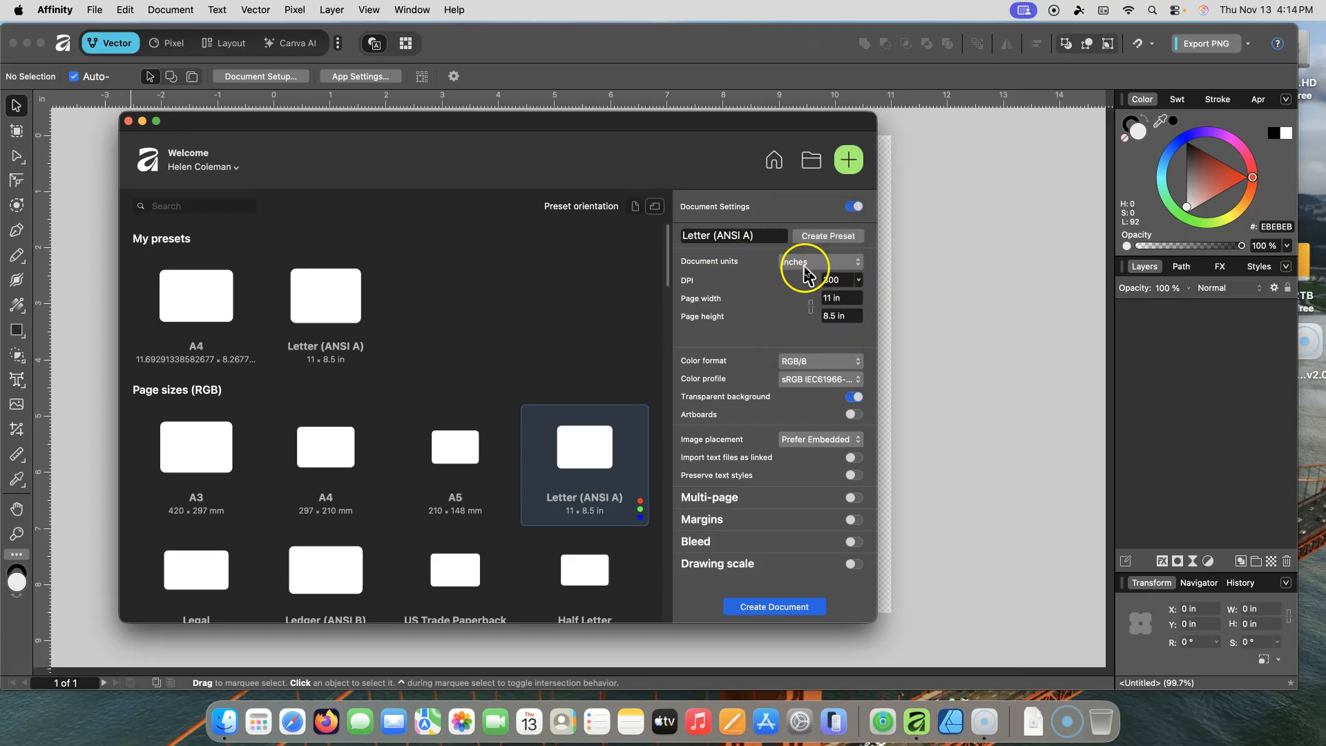
pyautogui.click(851, 298)
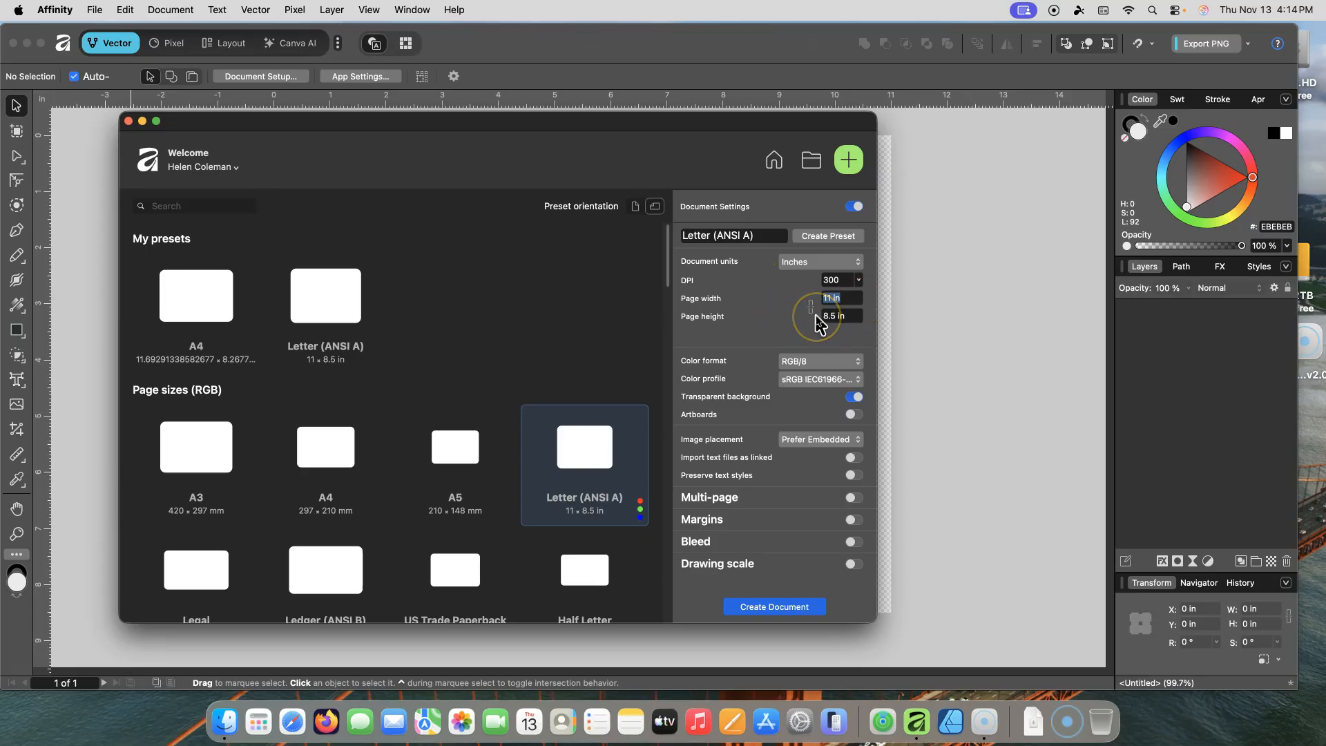
pyautogui.click(735, 343)
pyautogui.click(711, 364)
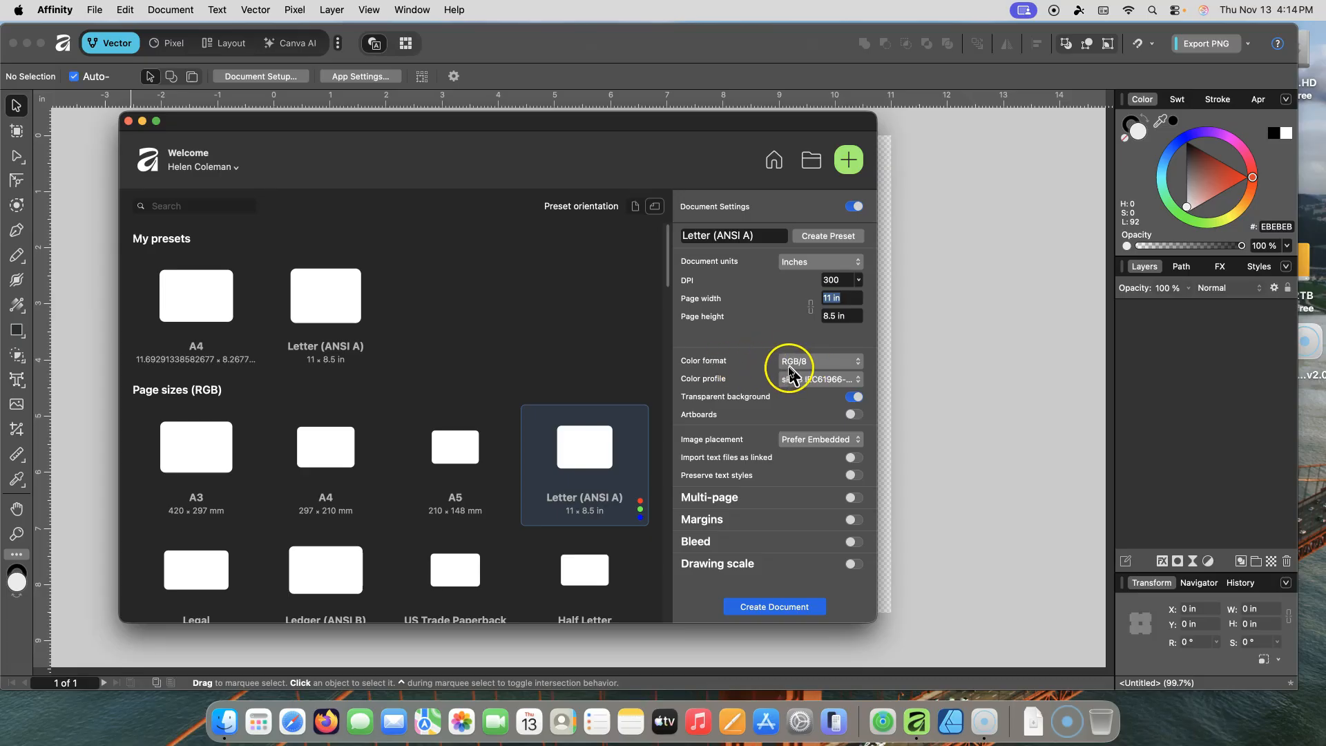
# Step: Reselect RGB/8 as the color format and sRGB IEC61966-2.1 as the color profile
pyautogui.click(858, 362)
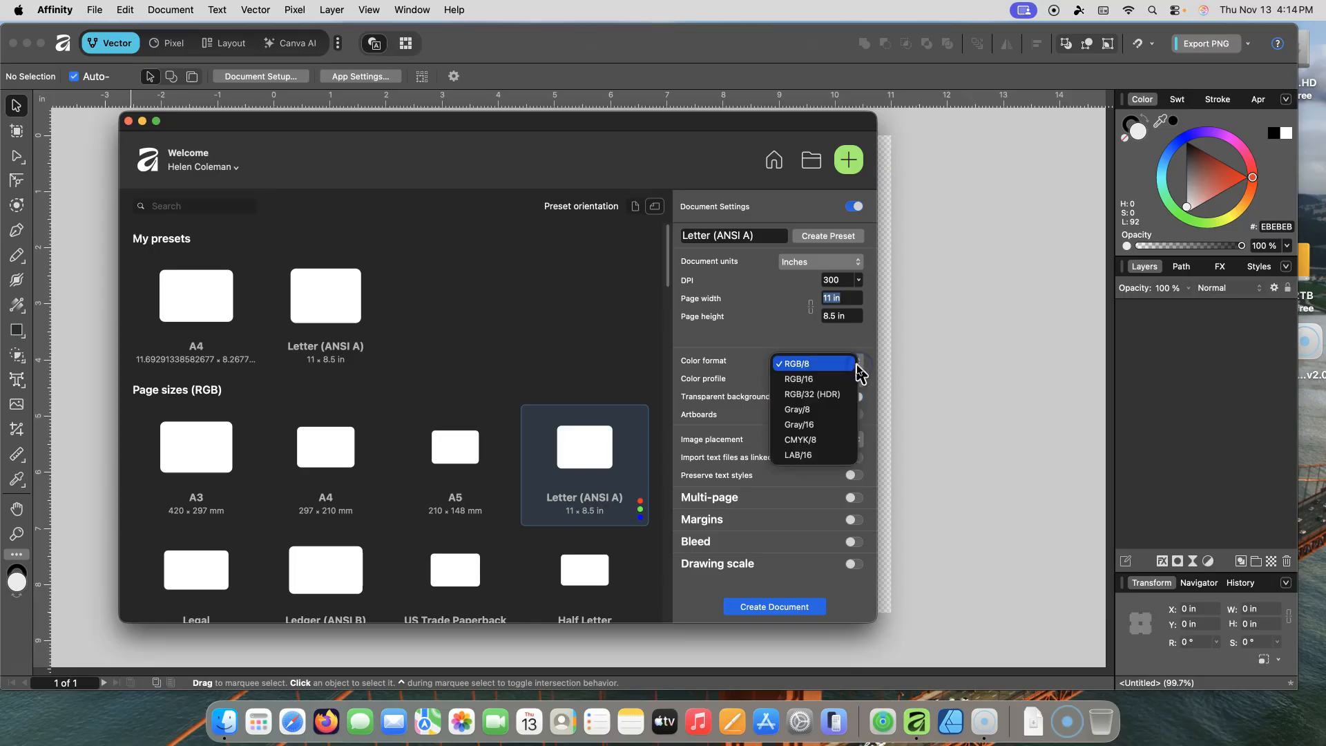
pyautogui.click(818, 367)
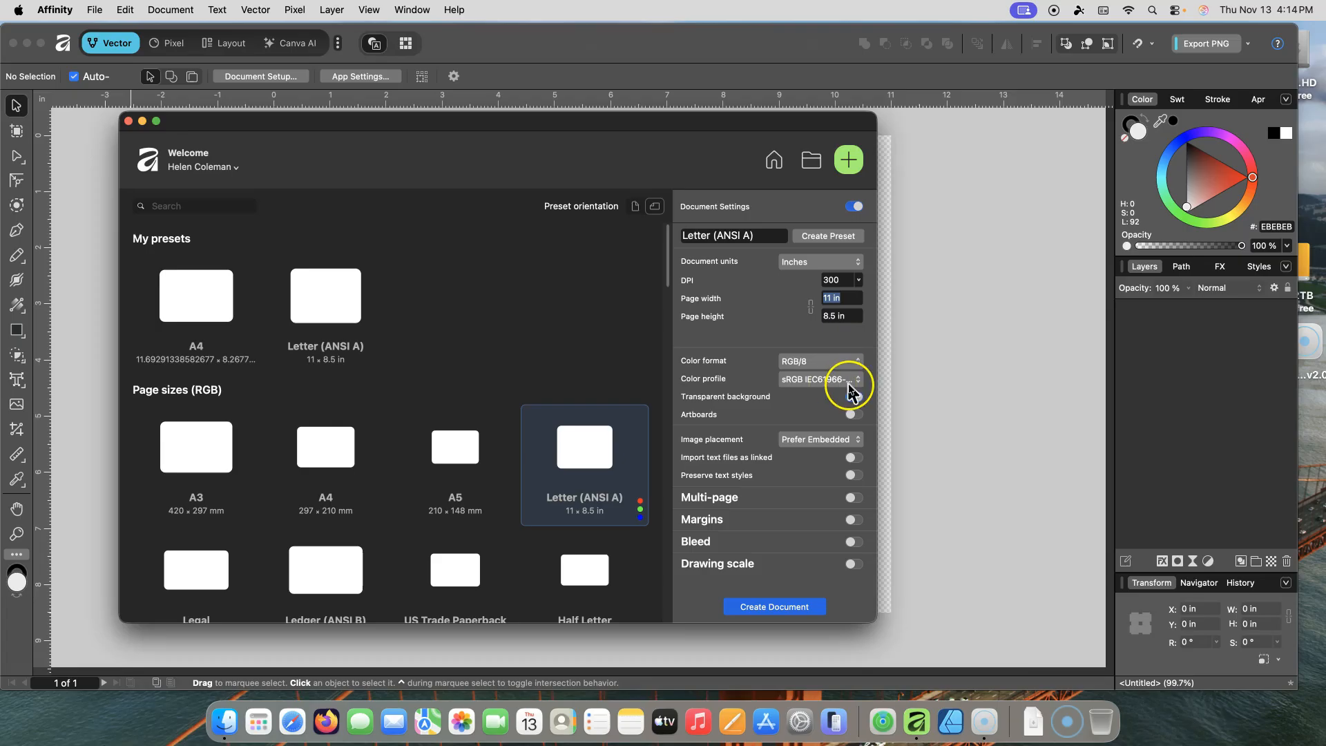
pyautogui.click(849, 381)
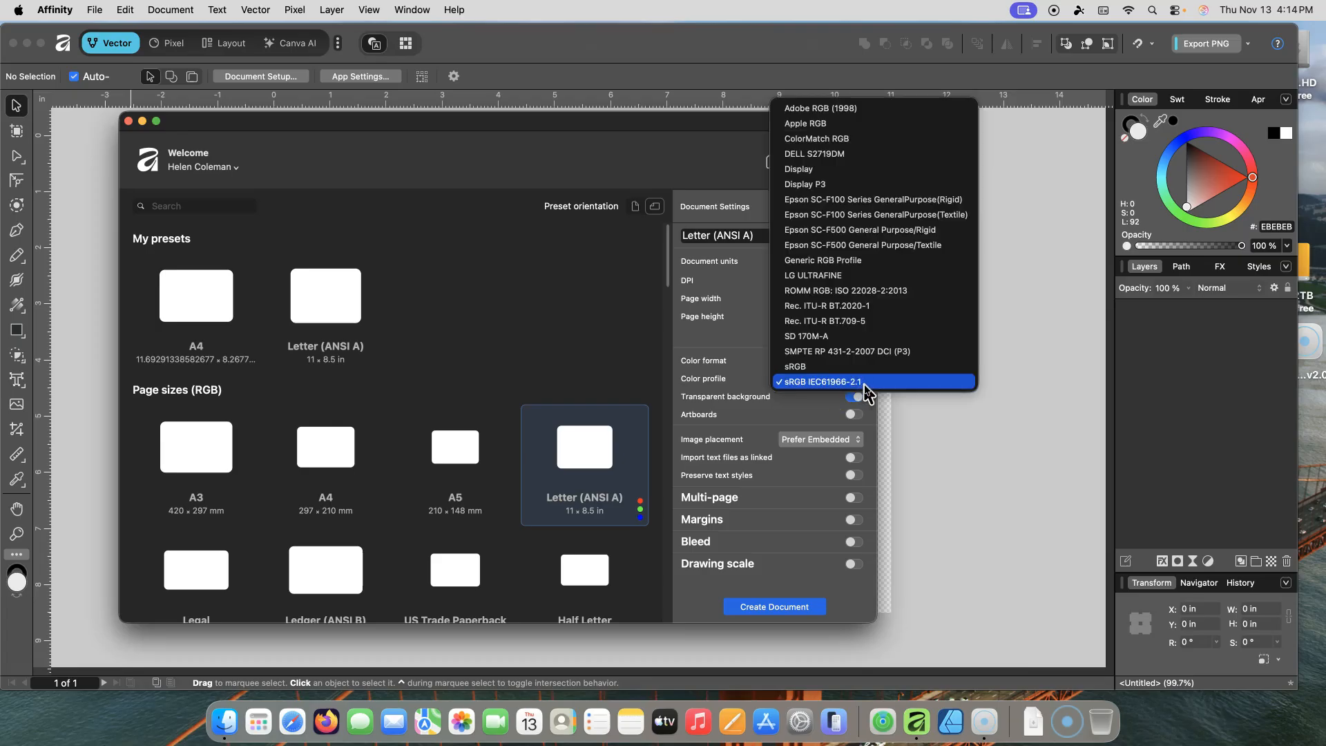
pyautogui.click(864, 384)
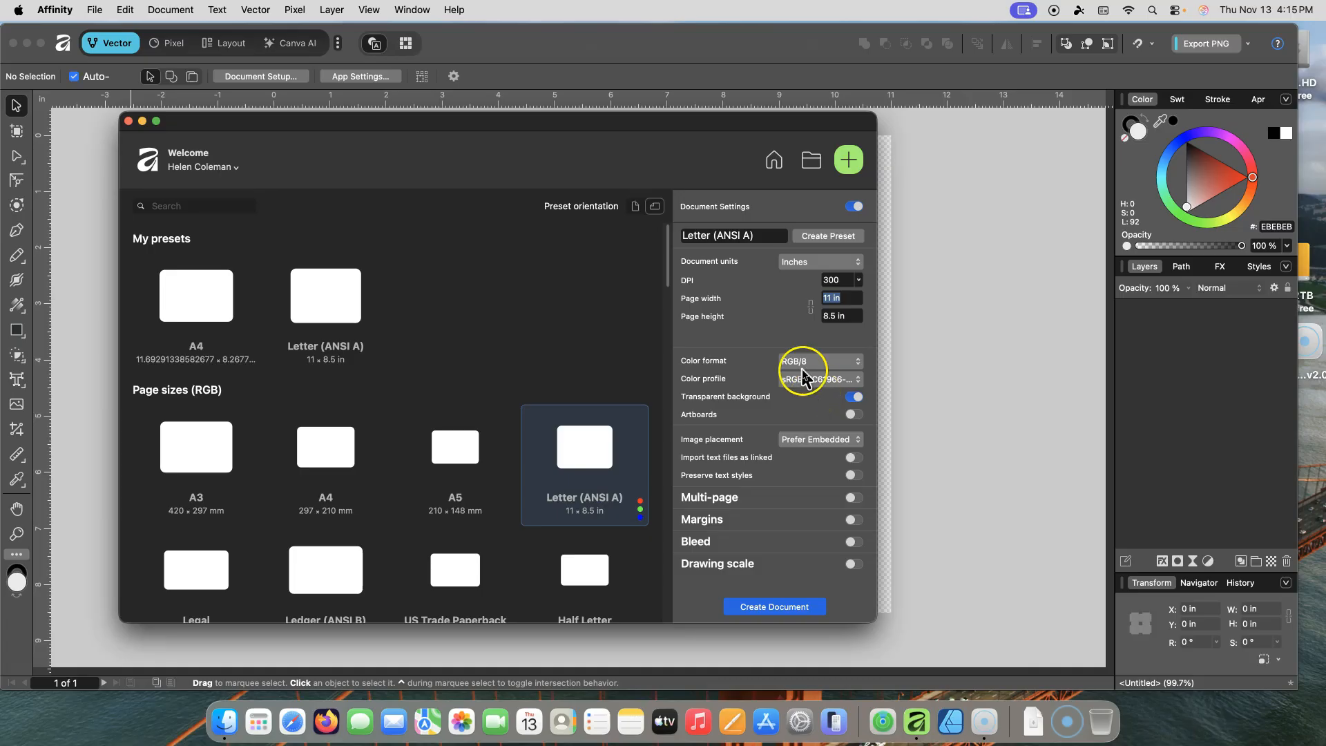
# Step: Toggle Transparent background off and on, keep Prefer Embedded image placement, and create the Letter (ANSI A) document
pyautogui.click(853, 403)
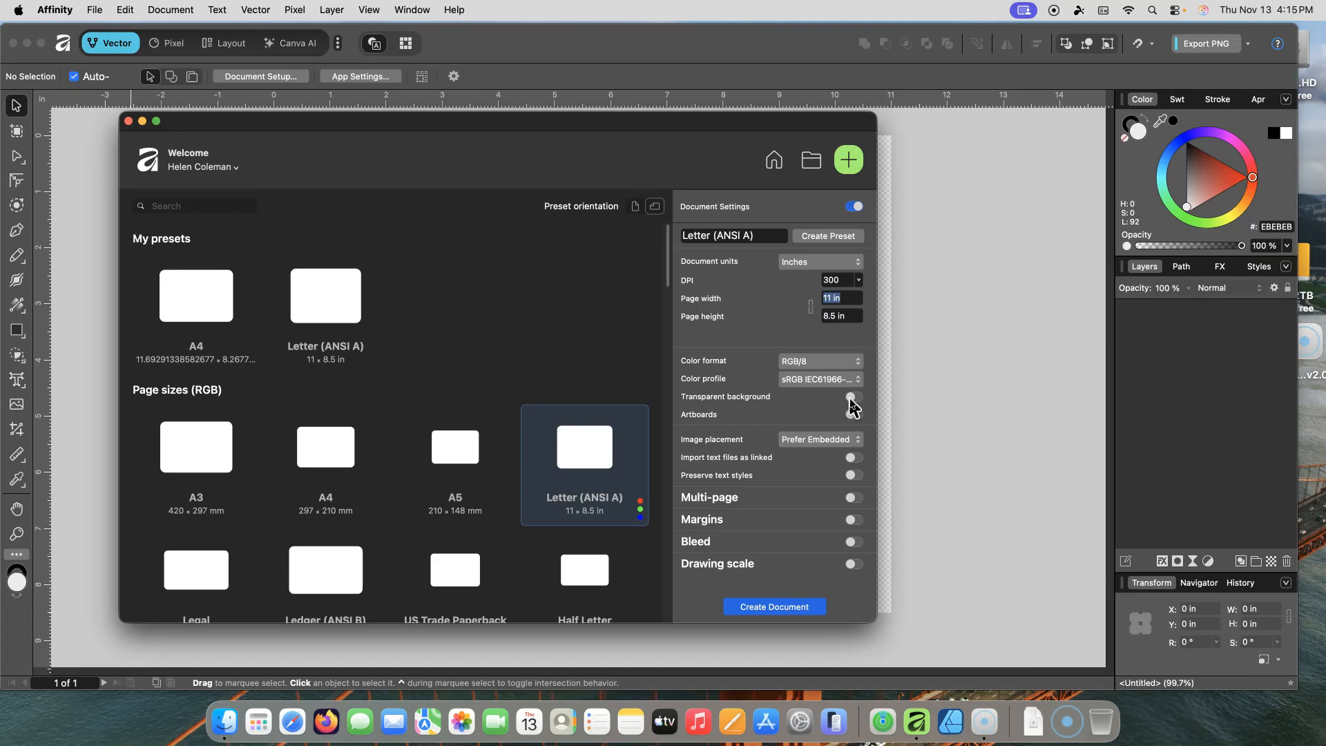
pyautogui.click(853, 399)
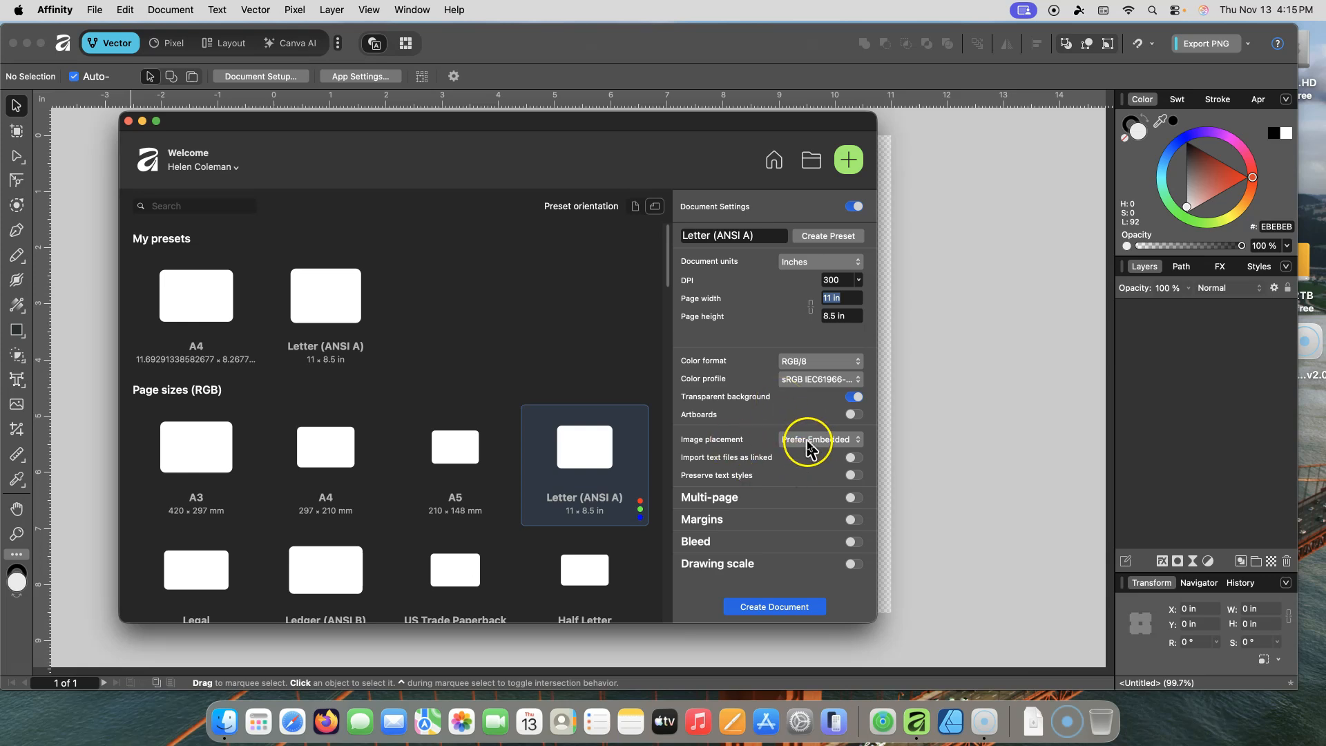
pyautogui.click(861, 443)
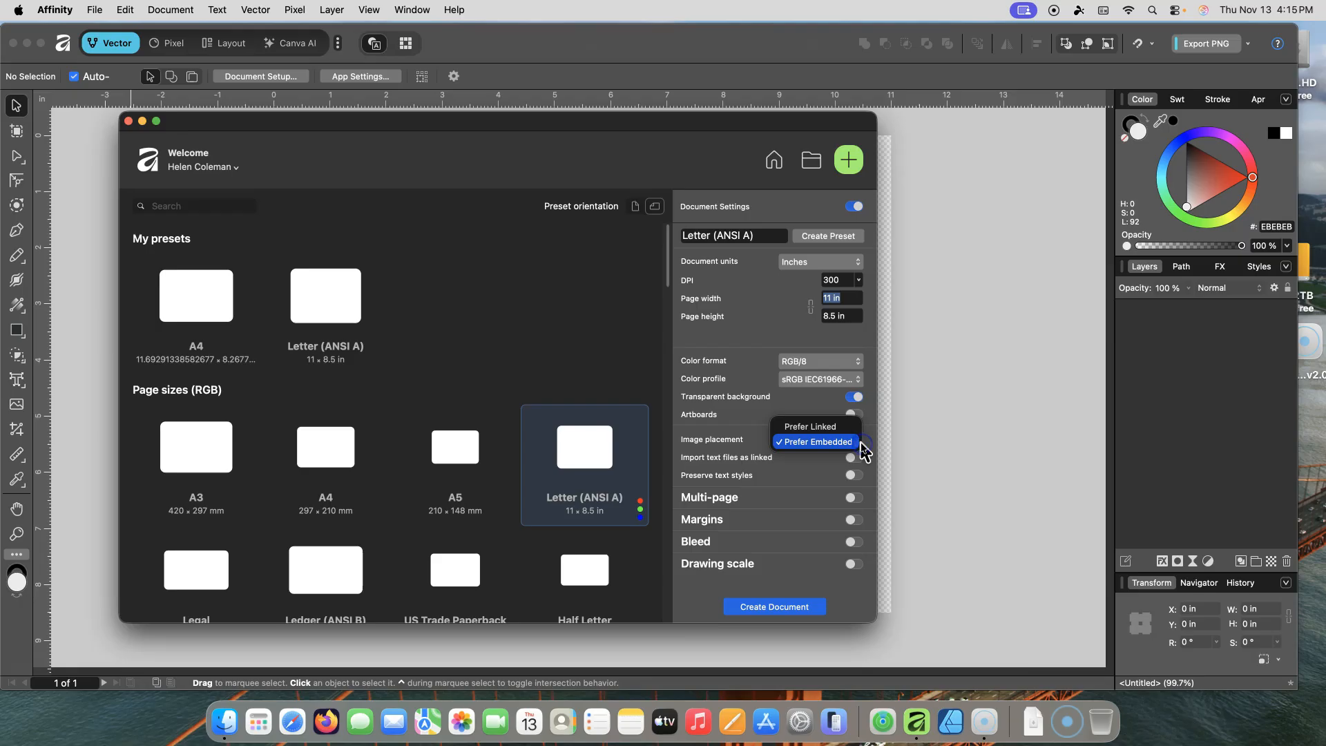
pyautogui.click(825, 443)
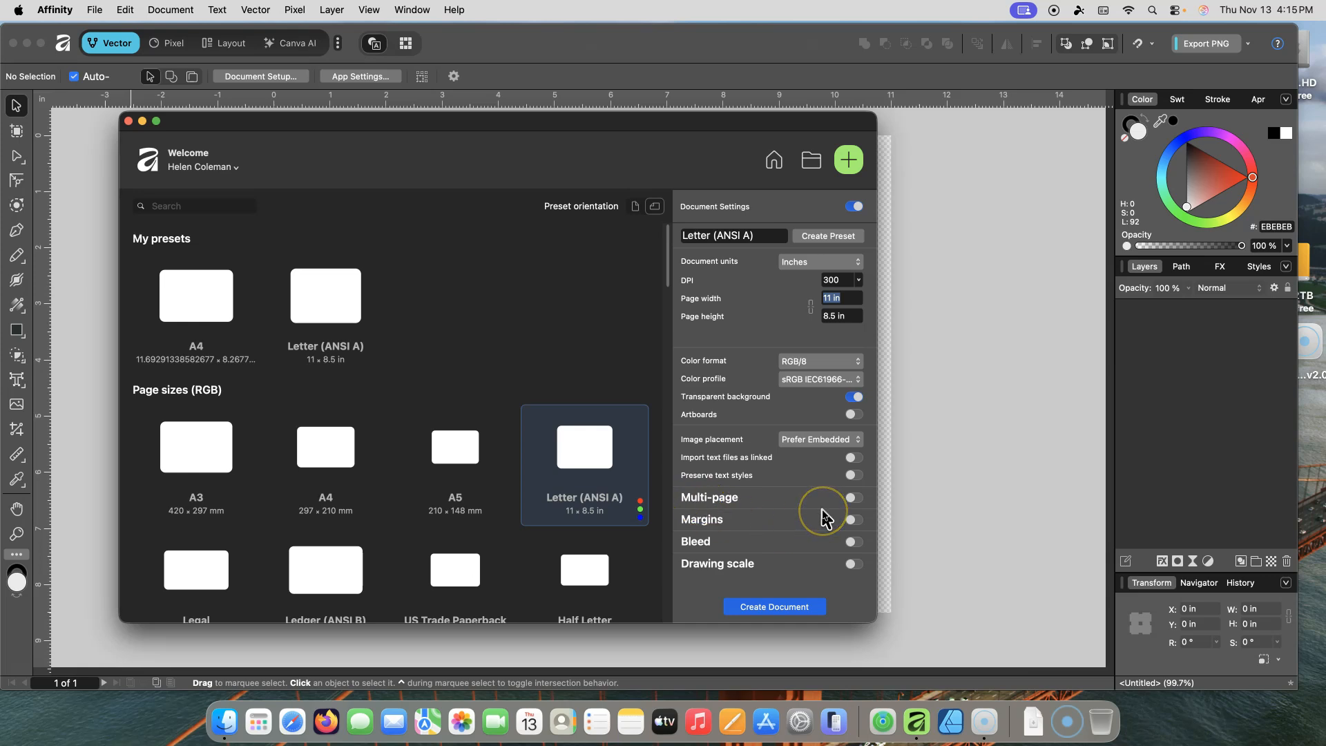
pyautogui.click(761, 618)
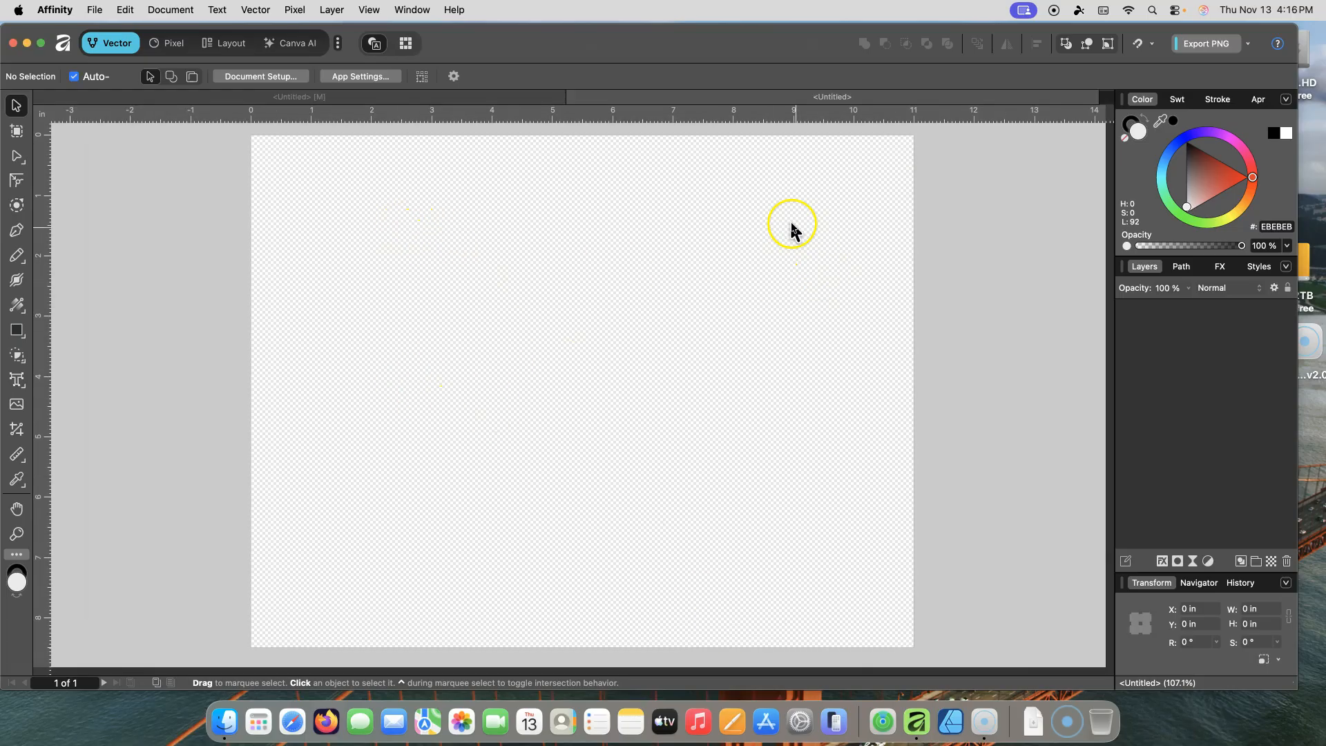
# Step: Place the AFFINITY DESIGNER TEST 1.png image onto the page, then delete it again
pyautogui.click(96, 11)
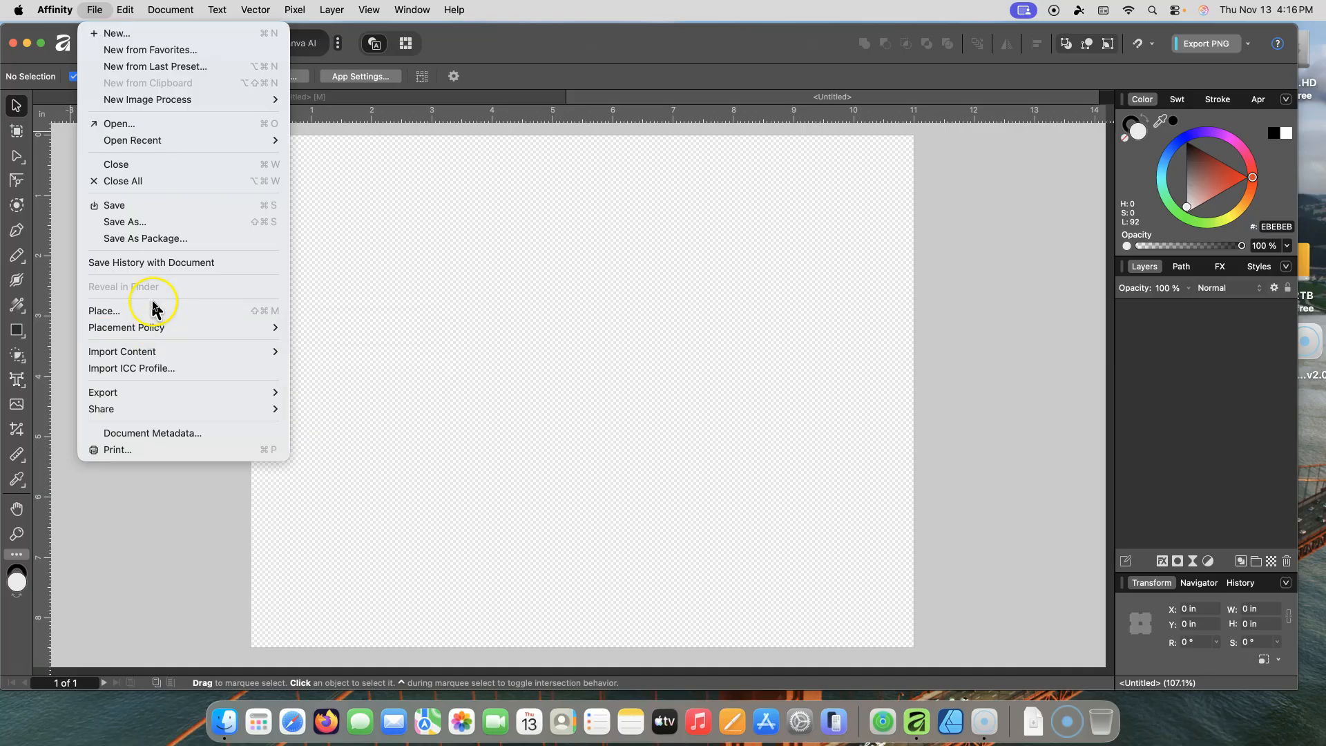
pyautogui.click(170, 140)
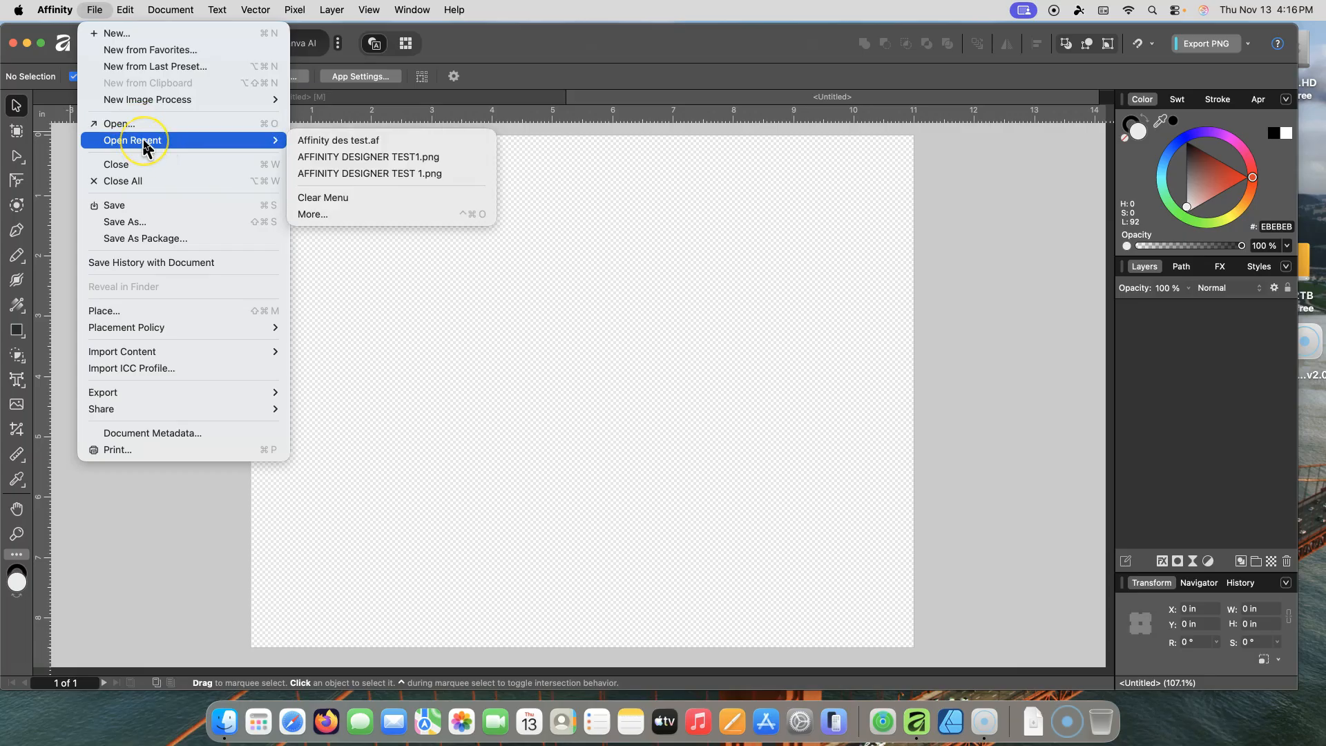
pyautogui.click(108, 312)
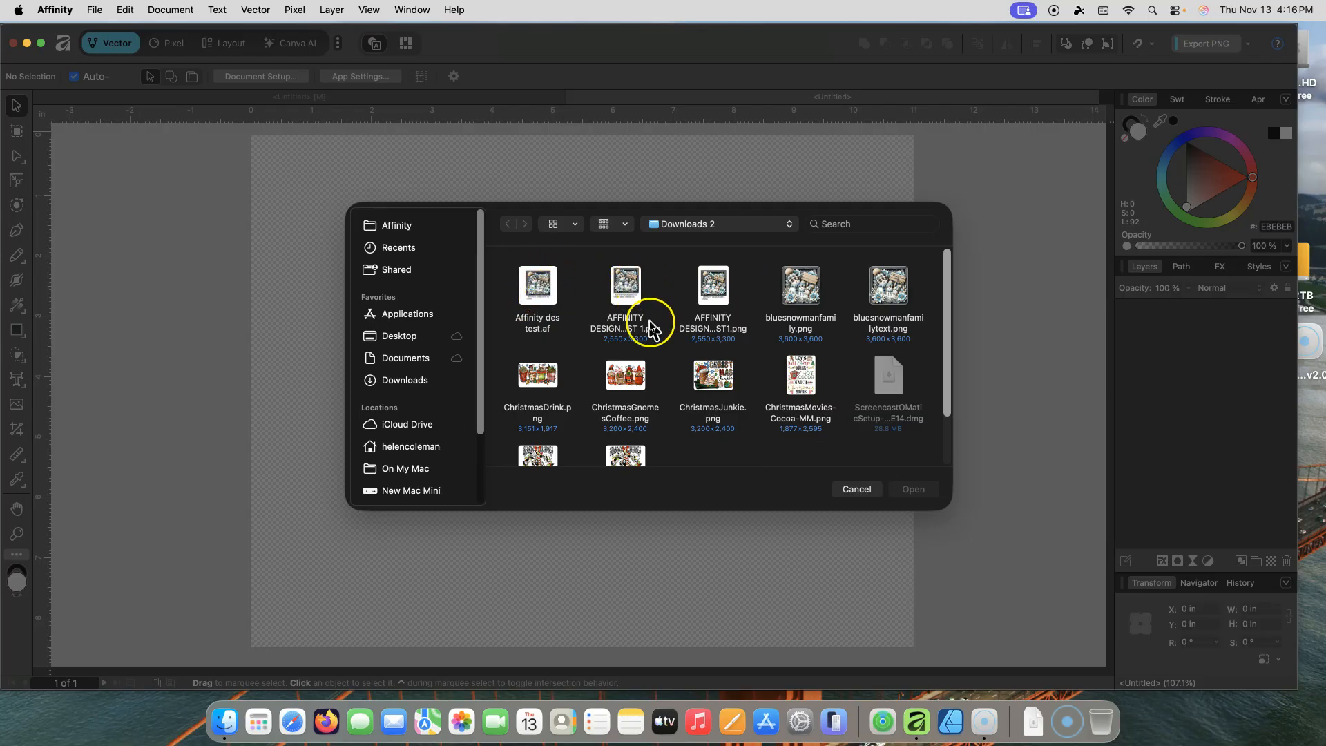
pyautogui.click(624, 288)
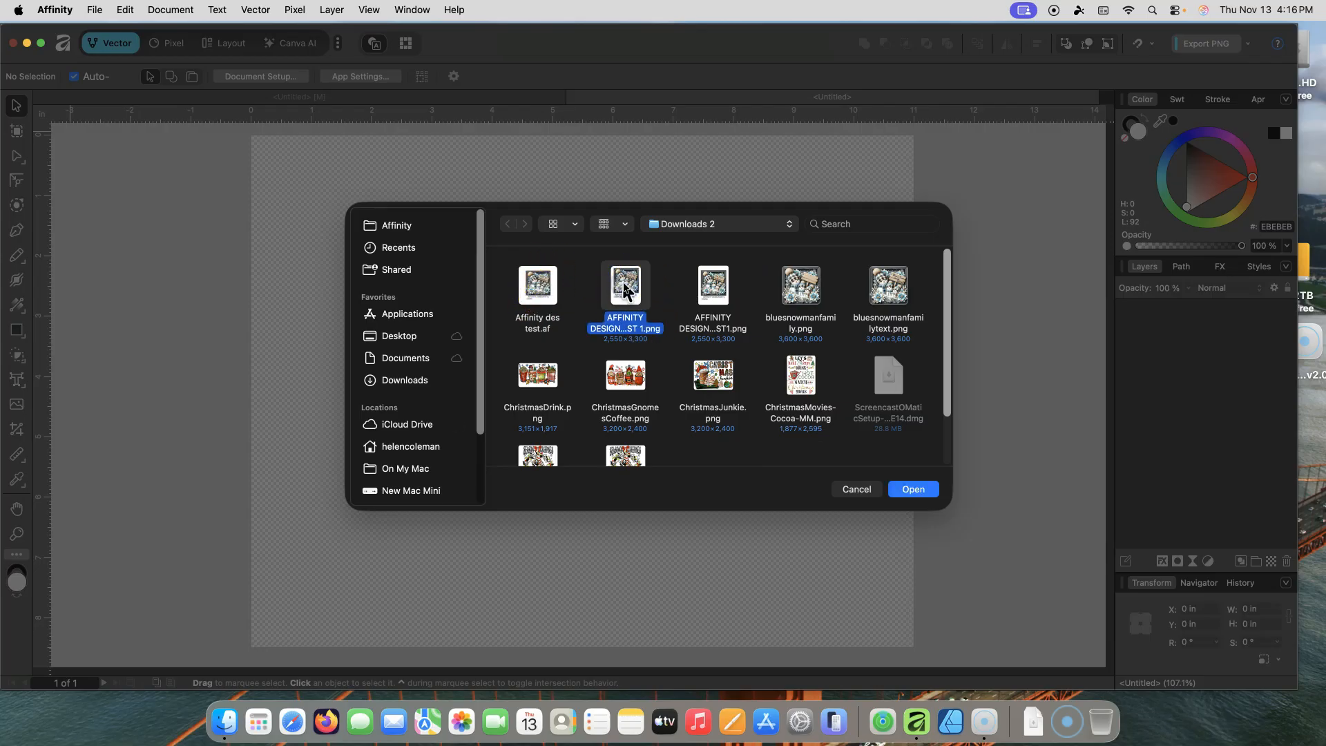
pyautogui.click(906, 488)
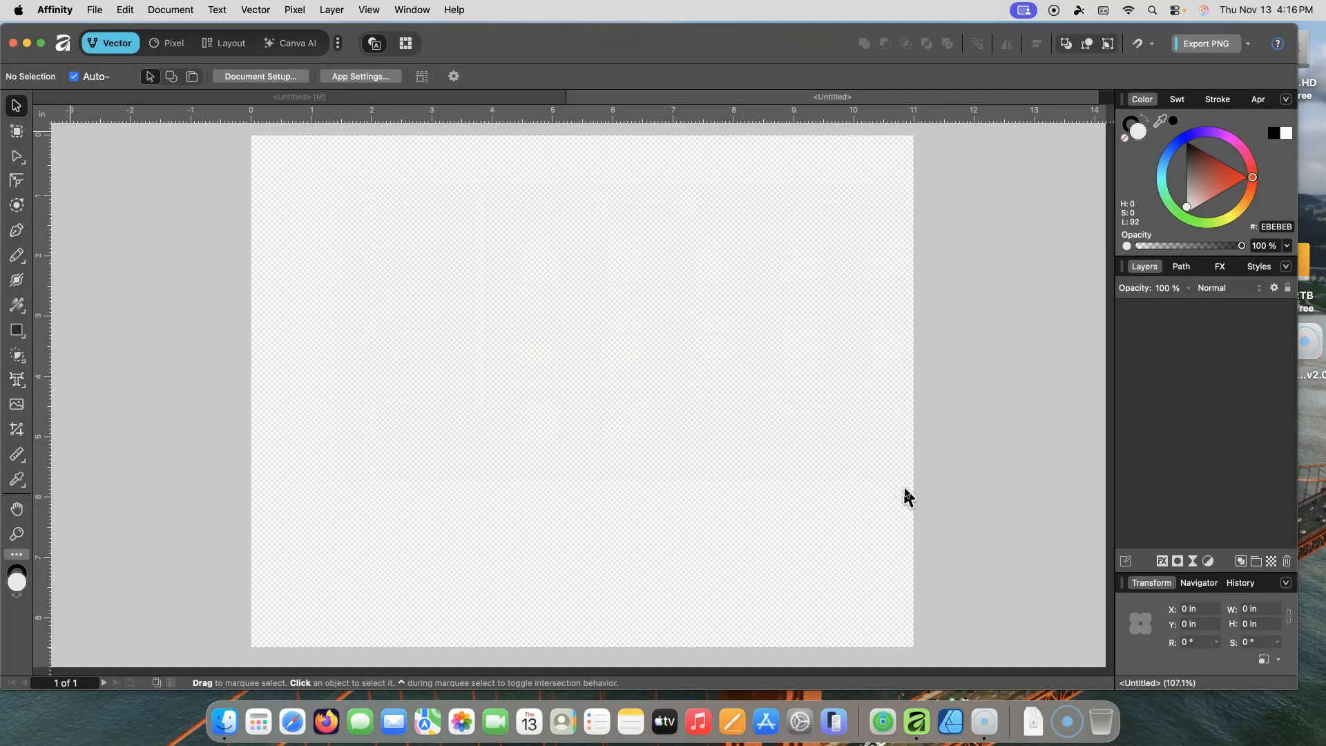
pyautogui.moveTo(321, 160)
pyautogui.mouseDown()
pyautogui.moveTo(741, 346)
pyautogui.moveTo(879, 423)
pyautogui.moveTo(953, 438)
pyautogui.mouseUp()
pyautogui.moveTo(602, 290); pyautogui.dragTo(681, 282)
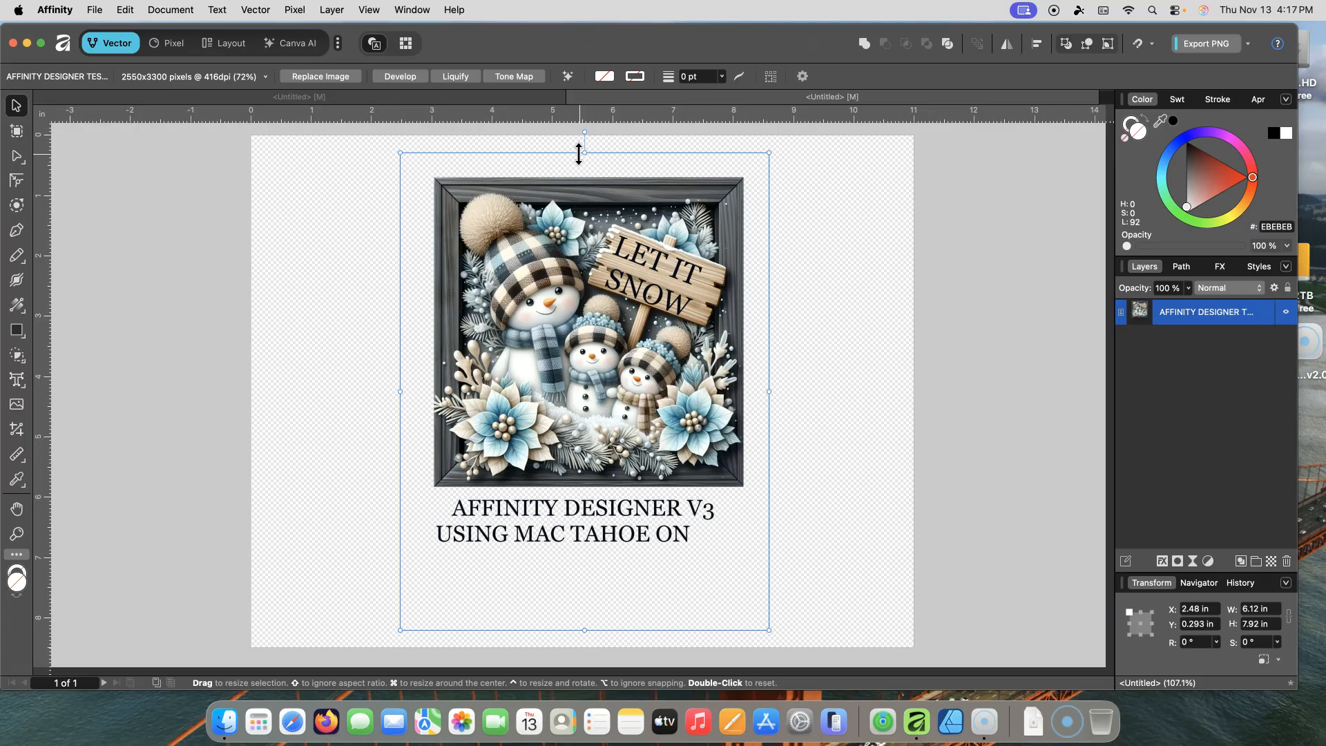
pyautogui.press('Delete')
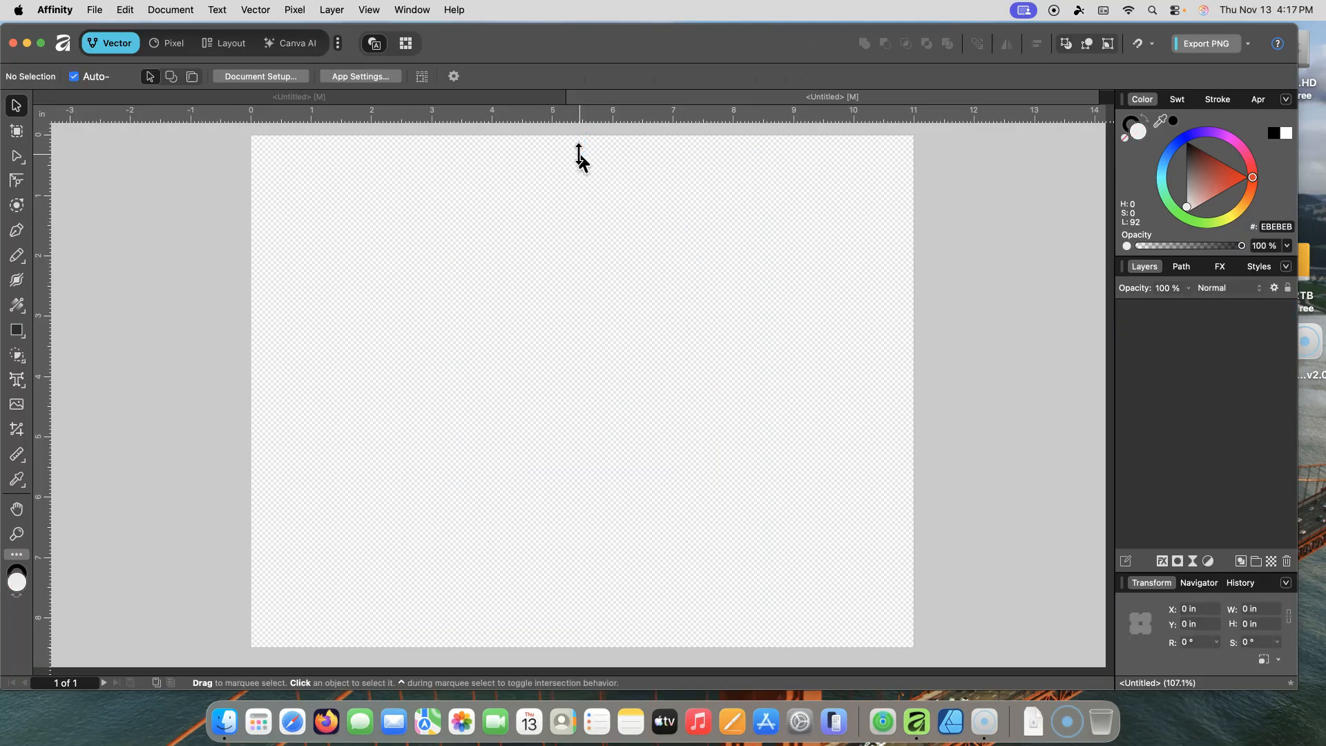
# Step: Place bluesnowmanfamily.png from Downloads 2 onto the page by dragging out its frame
pyautogui.click(96, 10)
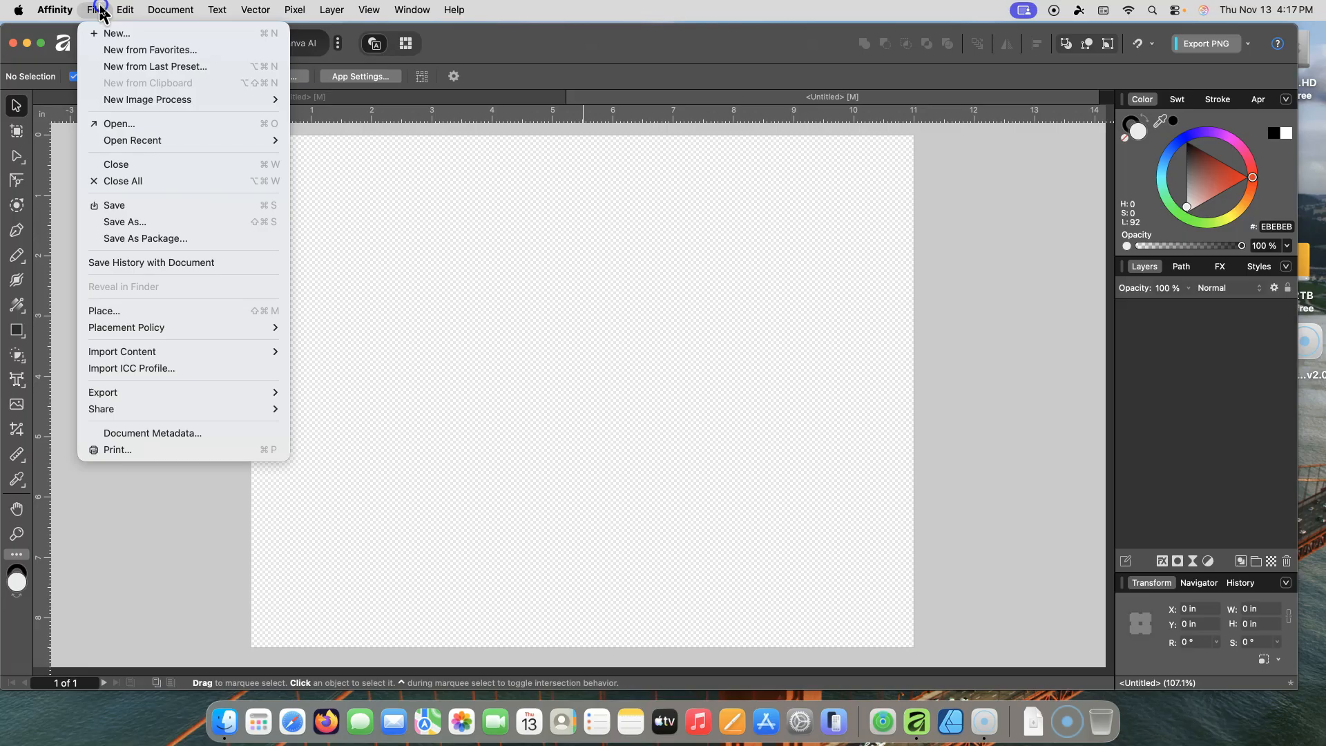
pyautogui.click(159, 308)
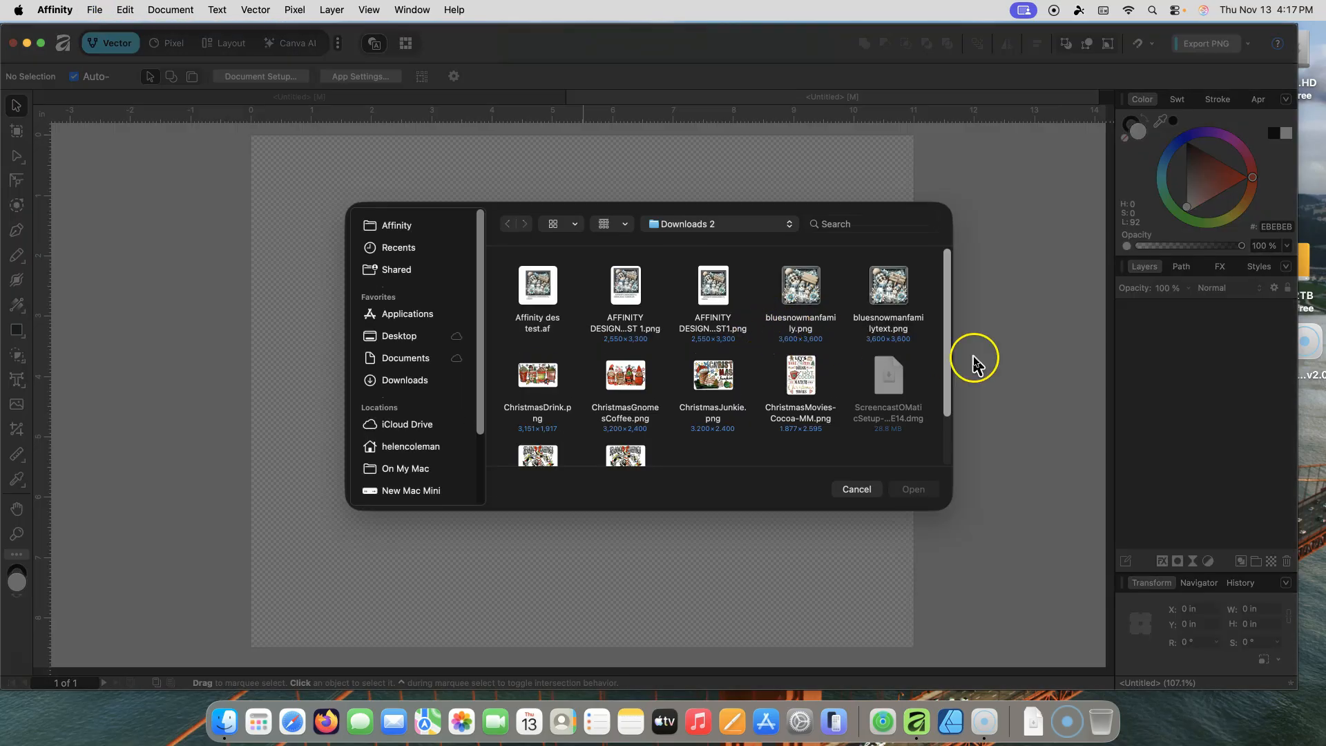
pyautogui.click(801, 294)
pyautogui.click(901, 492)
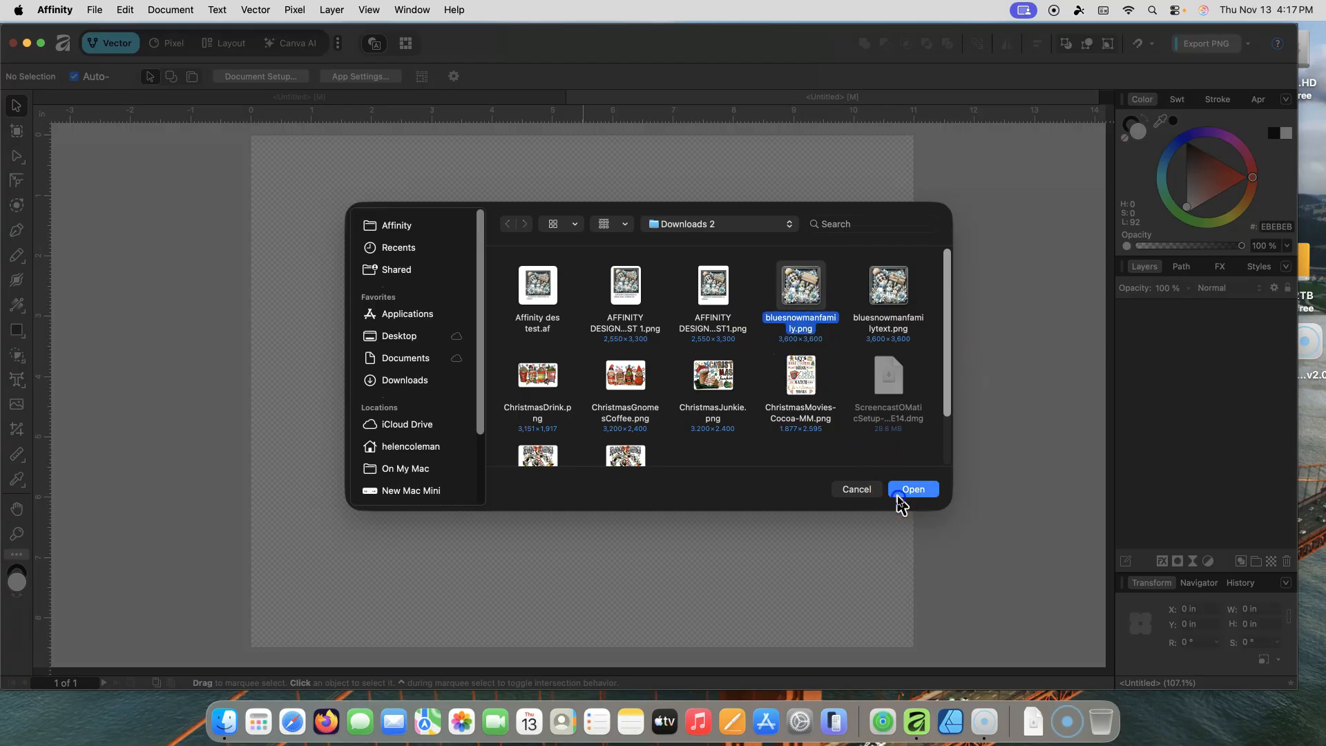
pyautogui.click(353, 246)
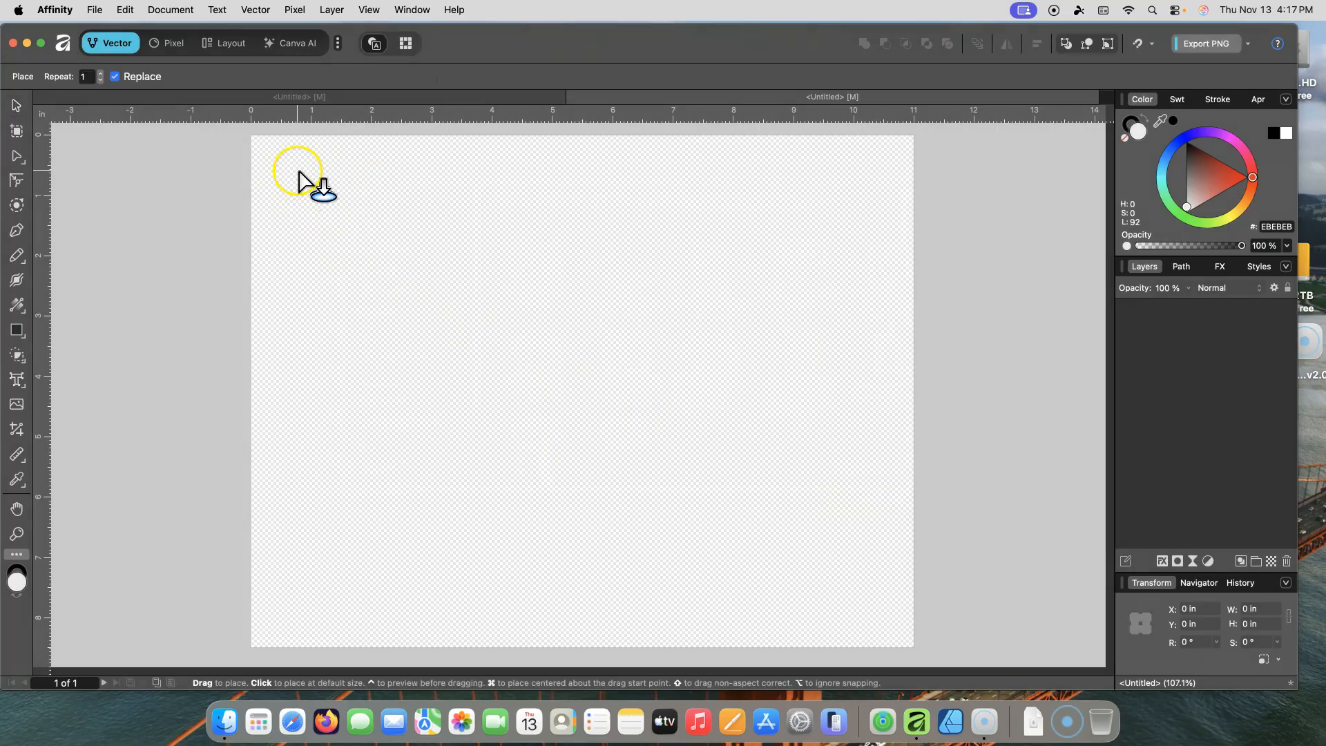
pyautogui.moveTo(449, 202); pyautogui.dragTo(898, 369)
pyautogui.moveTo(600, 370); pyautogui.dragTo(674, 387)
pyautogui.moveTo(774, 190); pyautogui.dragTo(829, 154)
pyautogui.moveTo(684, 298); pyautogui.dragTo(667, 325)
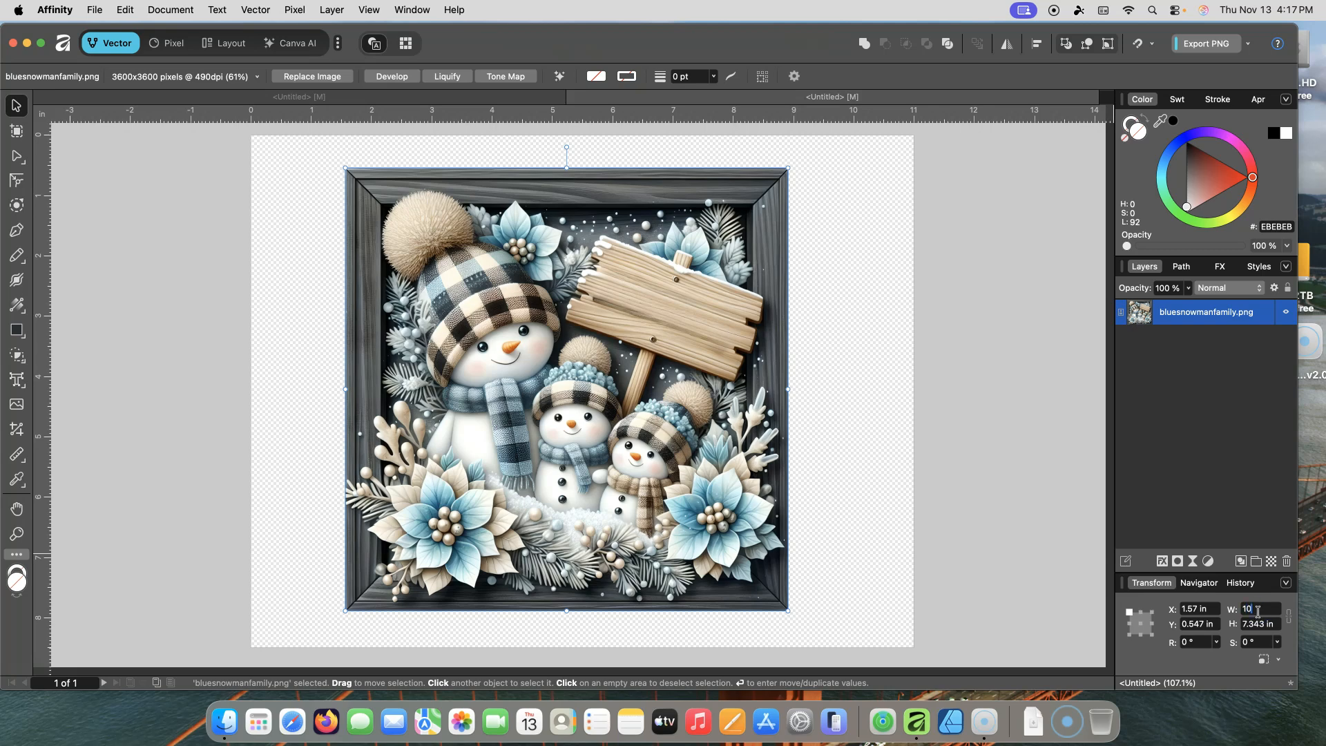
# Step: Set the placed image's width and height to 10 in each
pyautogui.click(1258, 610)
pyautogui.write('10')
pyautogui.press('Tab')
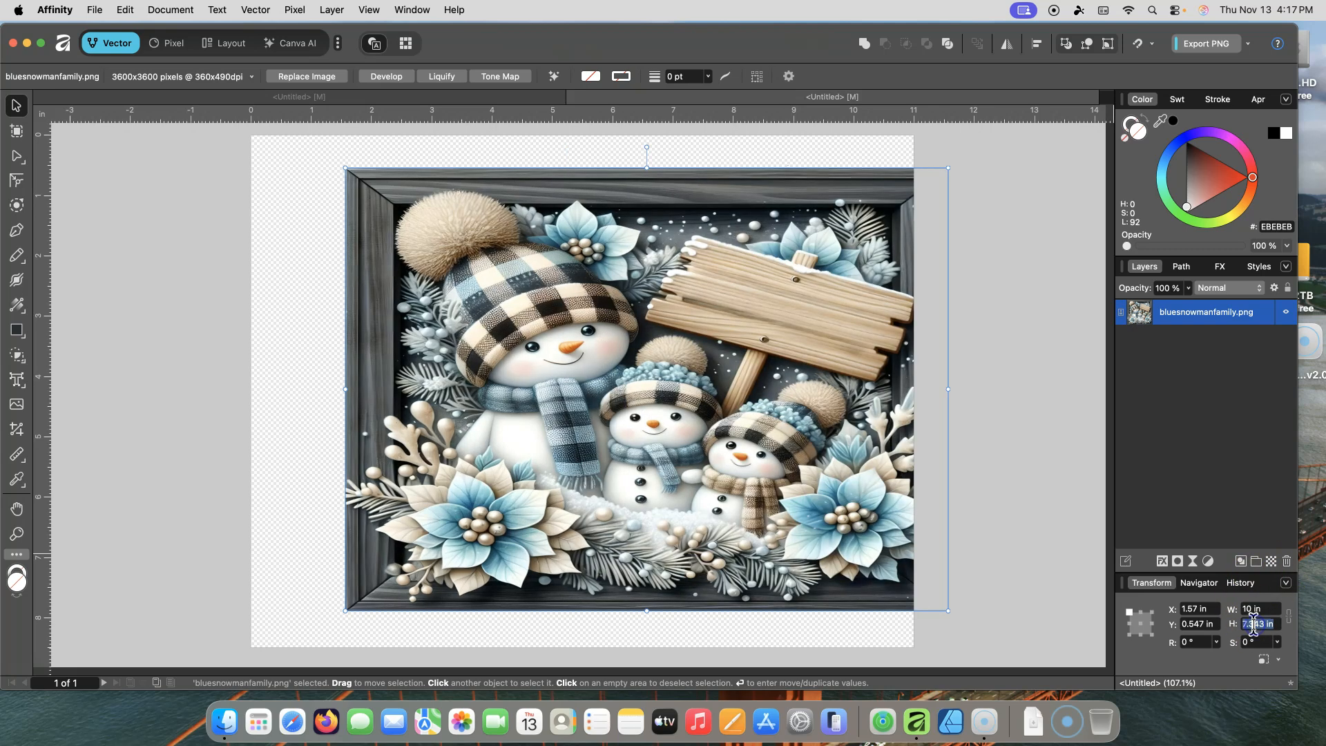
pyautogui.write('10')
pyautogui.click(1266, 610)
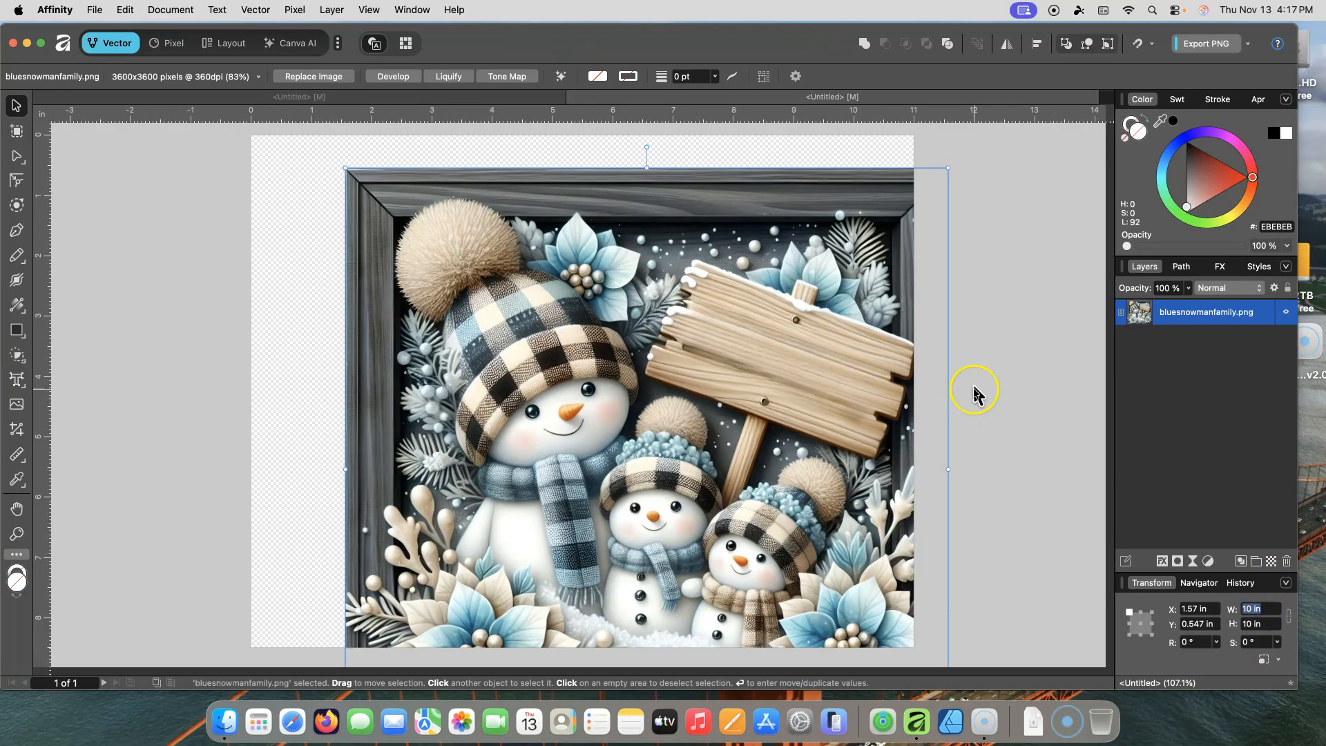
# Step: Scale the image down to about 6.8 in square and reposition it on the page
pyautogui.scroll(-5, 1044, 297)
pyautogui.scroll(3, 1045, 311)
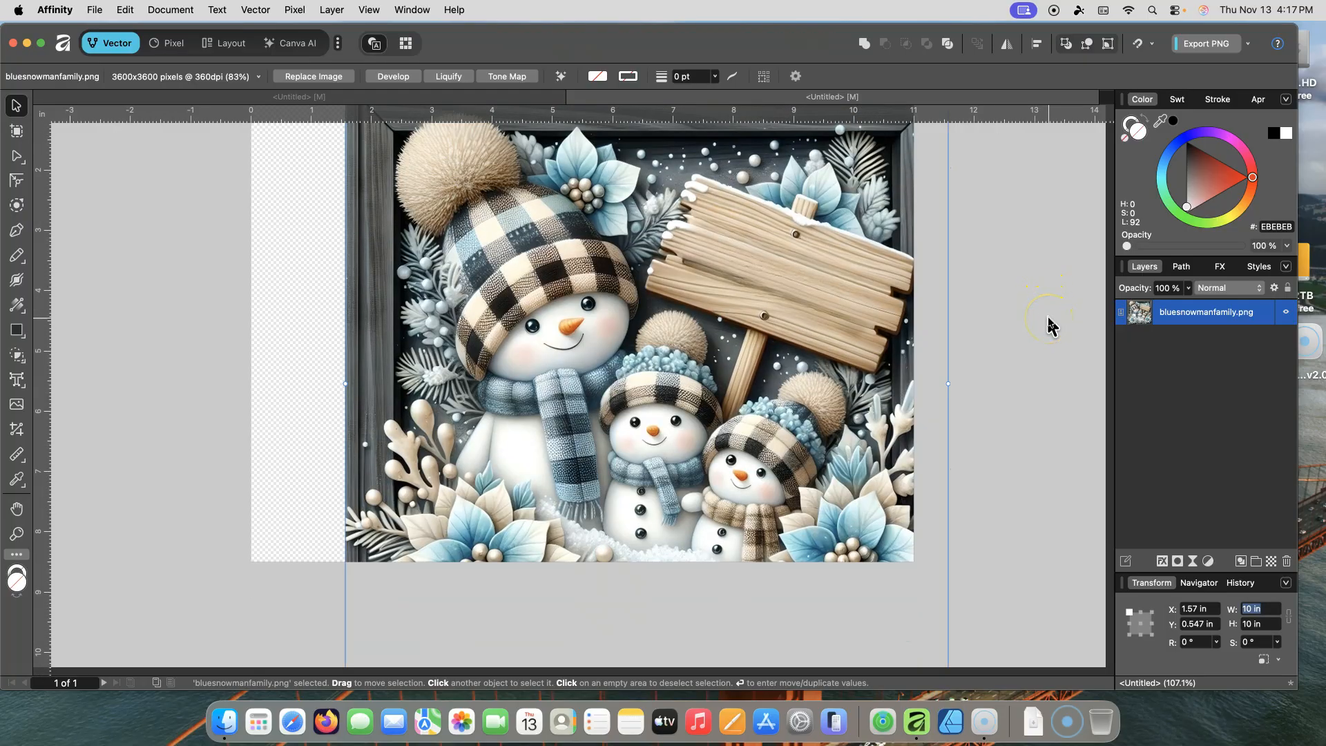
pyautogui.scroll(-2, 1048, 324)
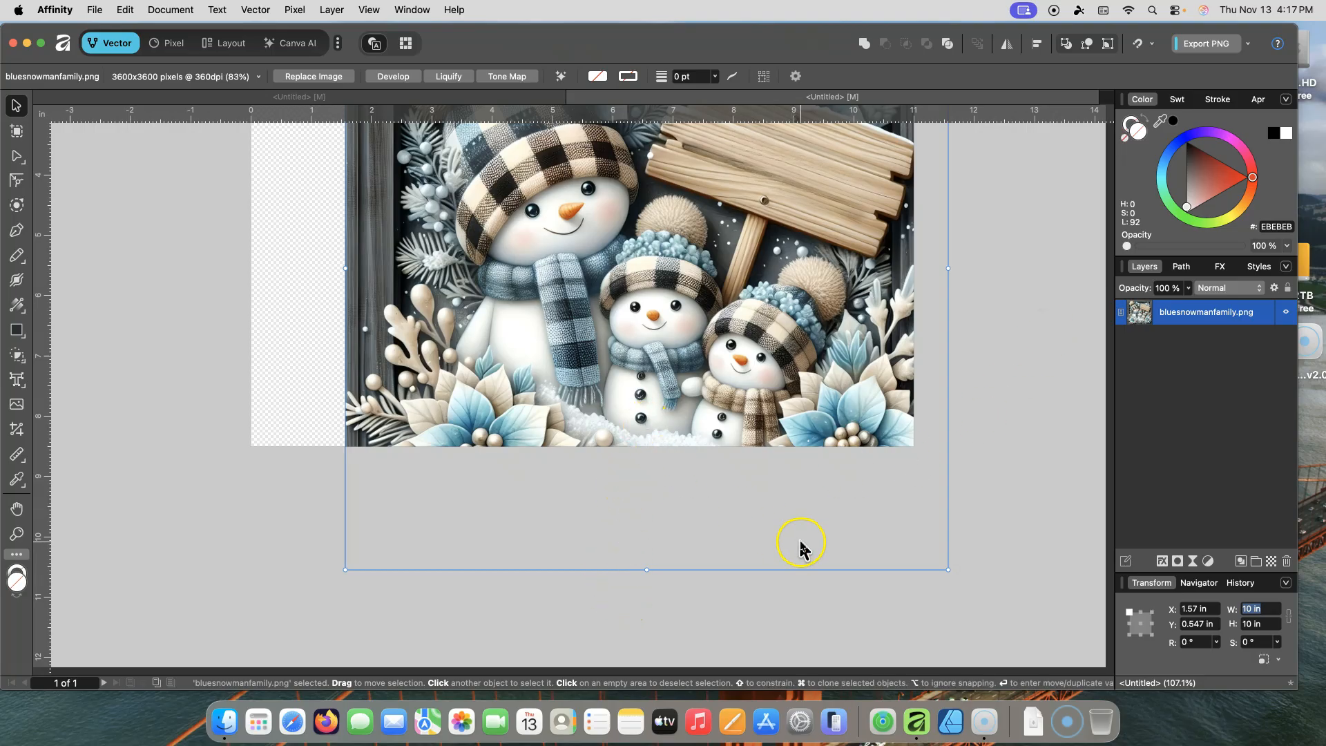
pyautogui.scroll(-5, 802, 546)
pyautogui.scroll(6, 806, 563)
pyautogui.scroll(3, 807, 567)
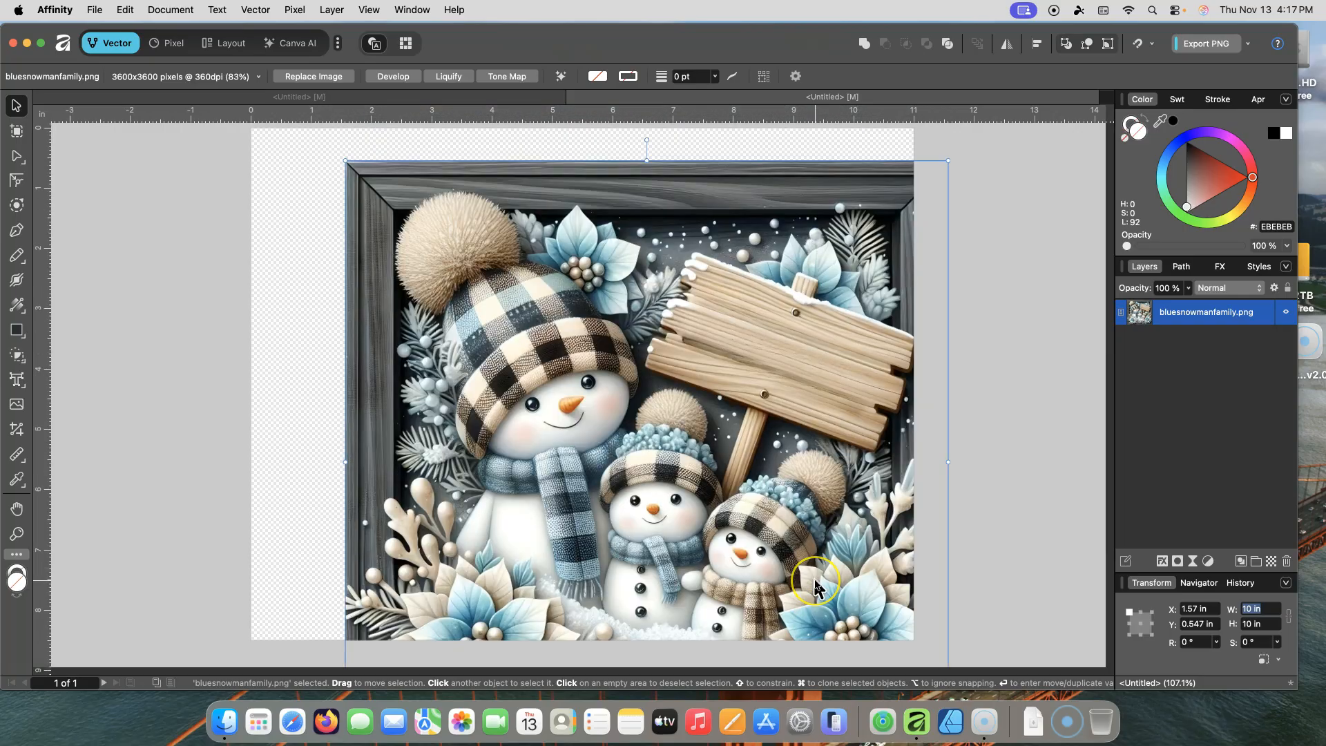
pyautogui.moveTo(763, 449); pyautogui.dragTo(712, 432)
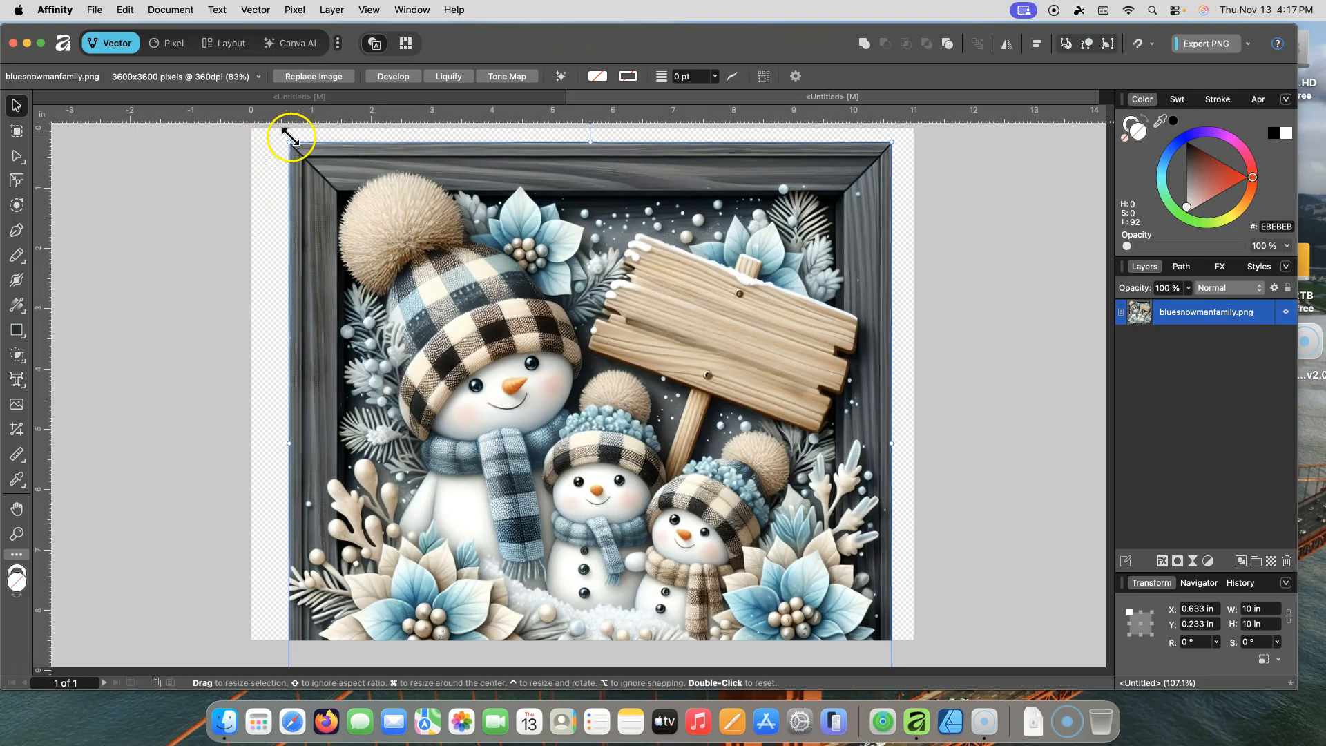
pyautogui.moveTo(288, 142); pyautogui.dragTo(487, 329)
pyautogui.moveTo(697, 403); pyautogui.dragTo(550, 248)
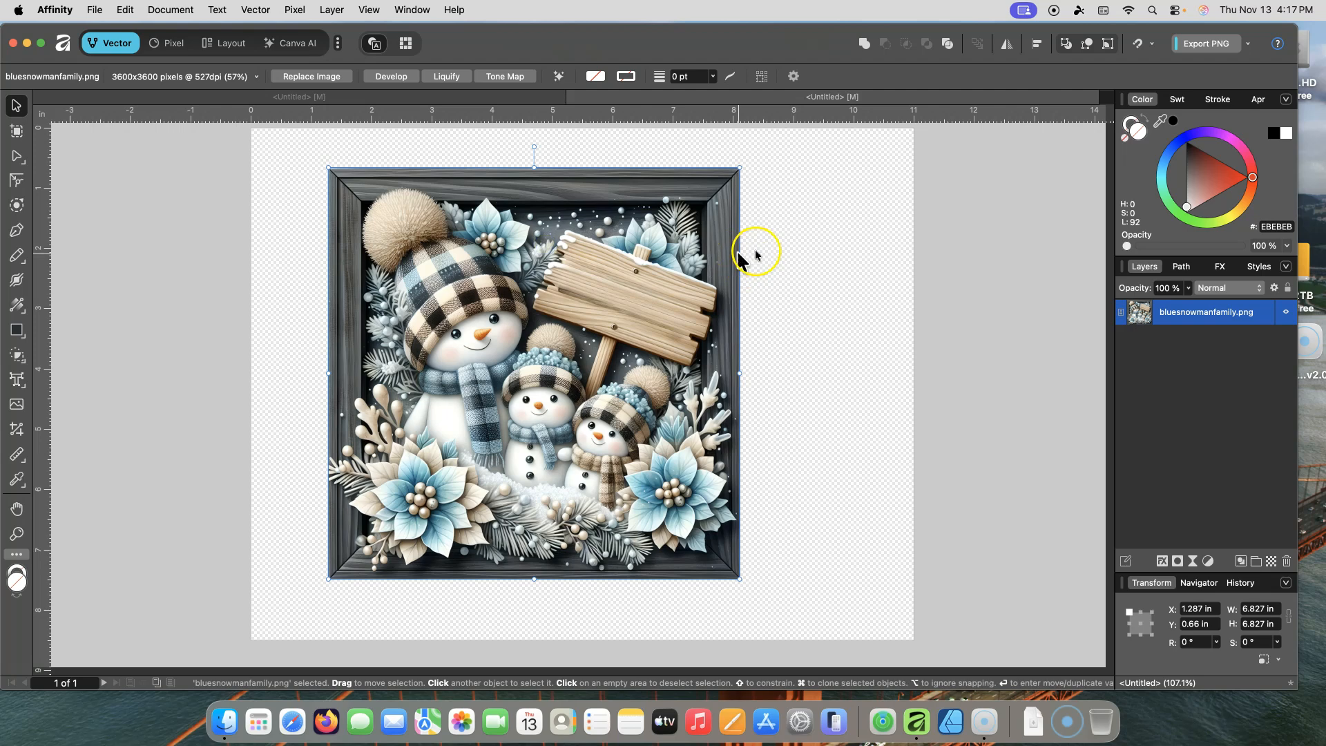
pyautogui.moveTo(667, 297); pyautogui.dragTo(704, 302)
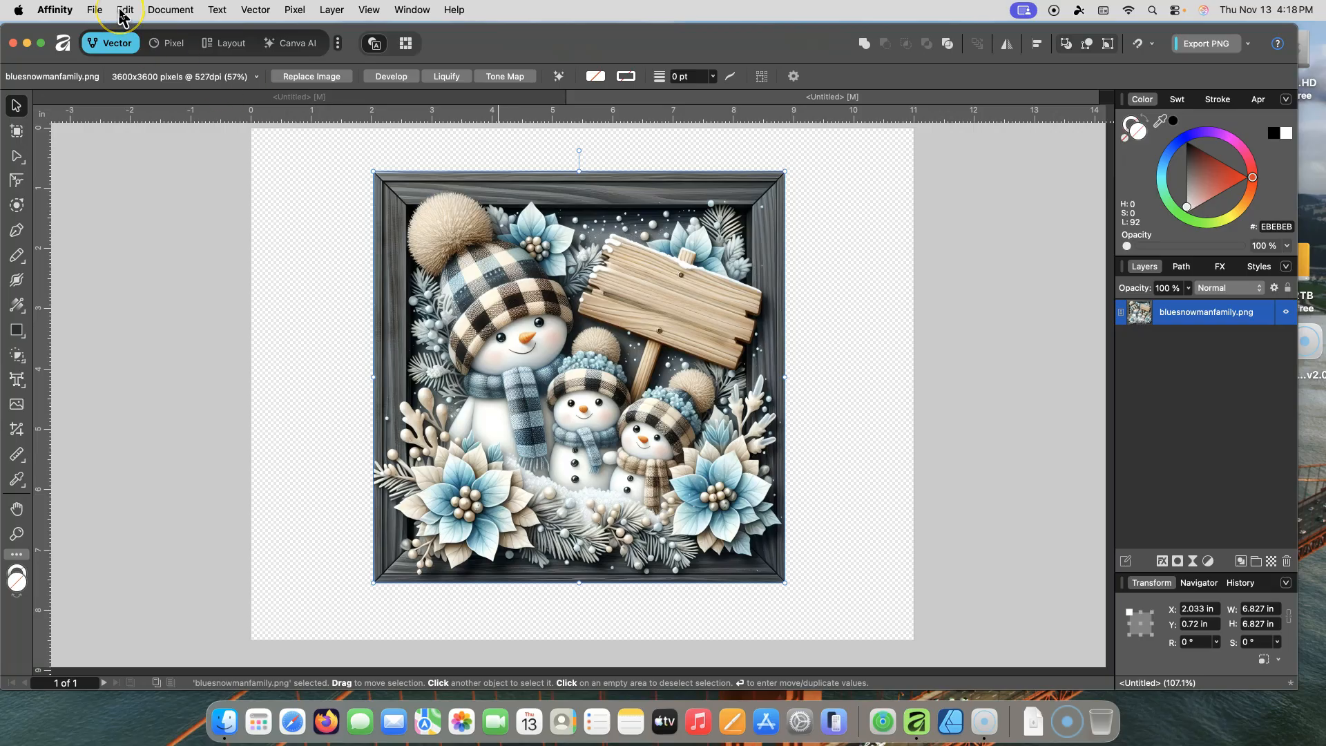
pyautogui.click(94, 13)
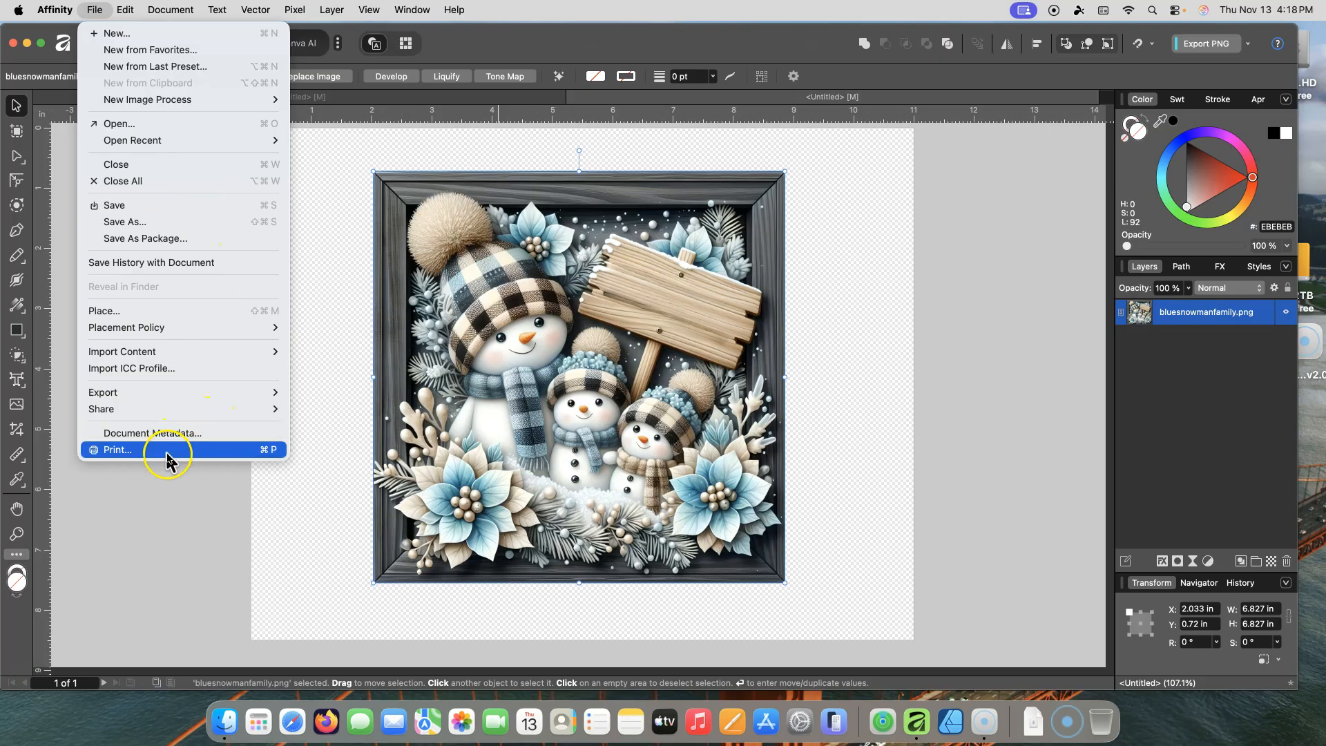
pyautogui.moveTo(130, 11)
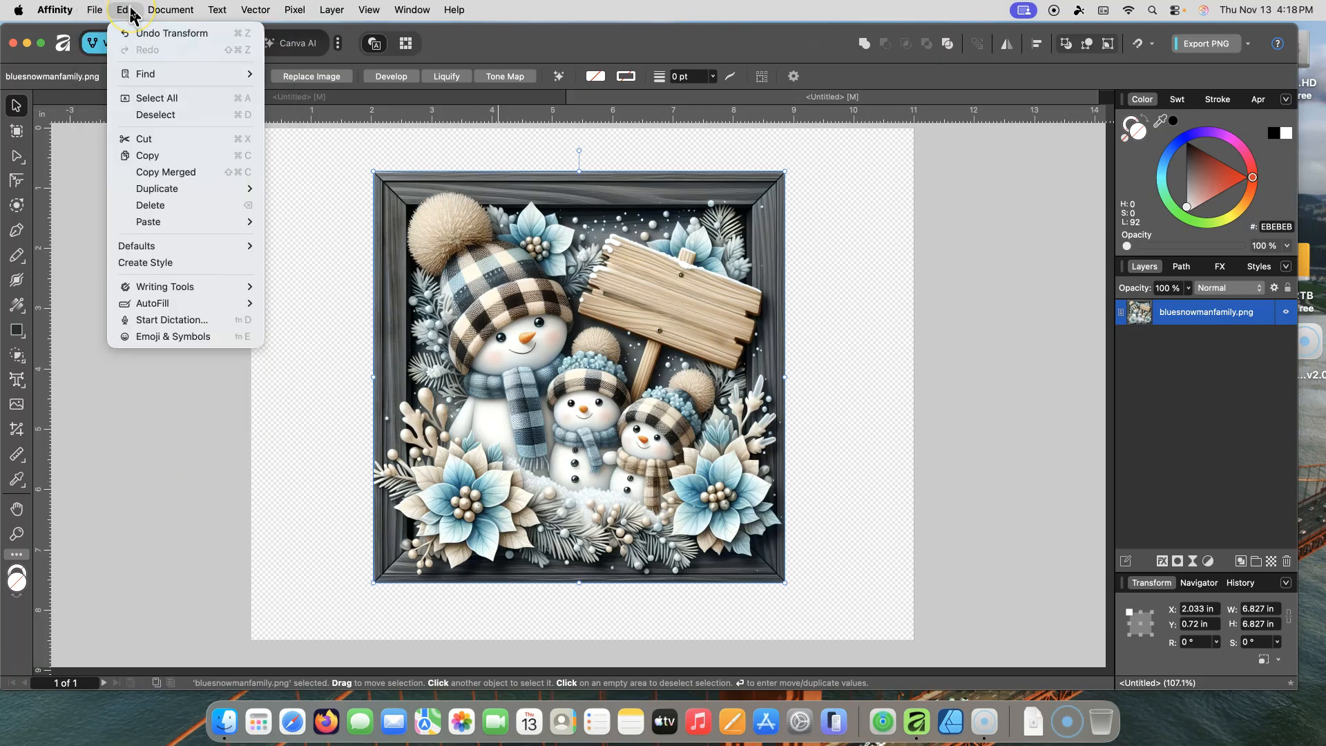
pyautogui.click(63, 10)
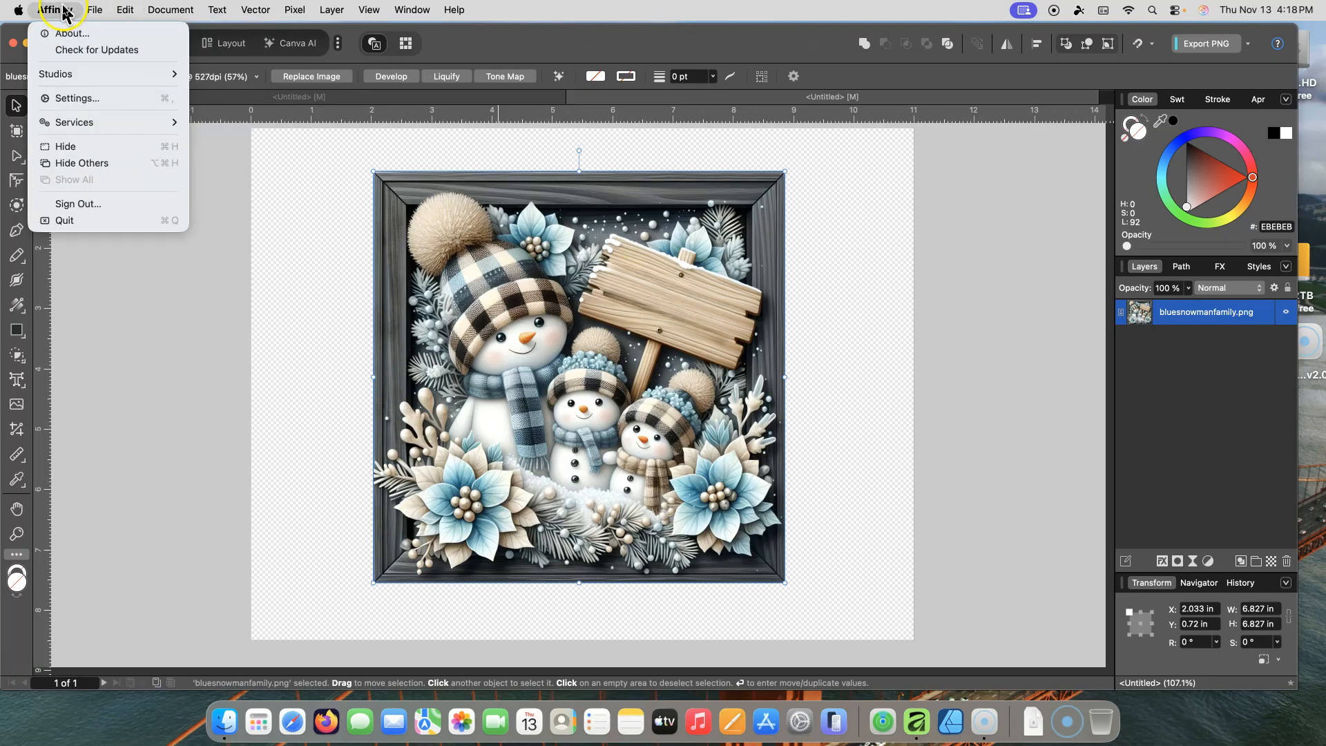
pyautogui.moveTo(96, 11)
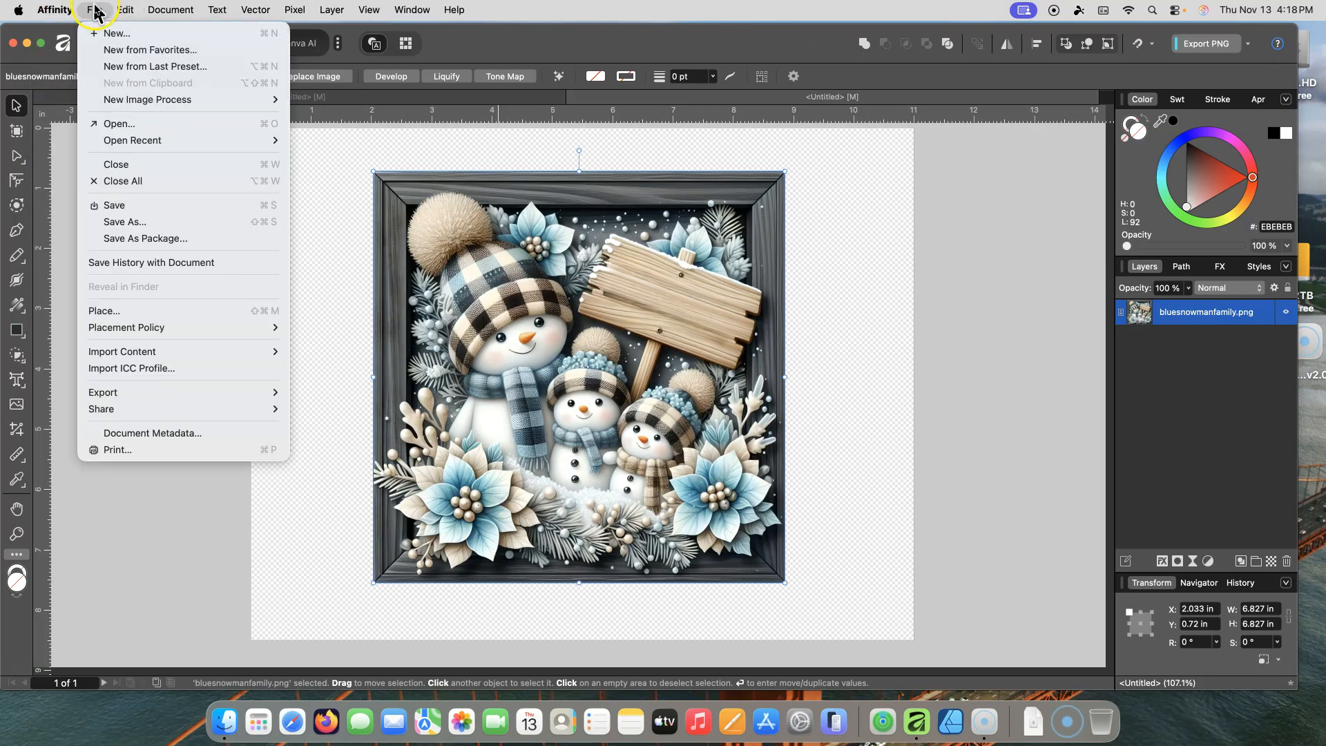
pyautogui.click(340, 220)
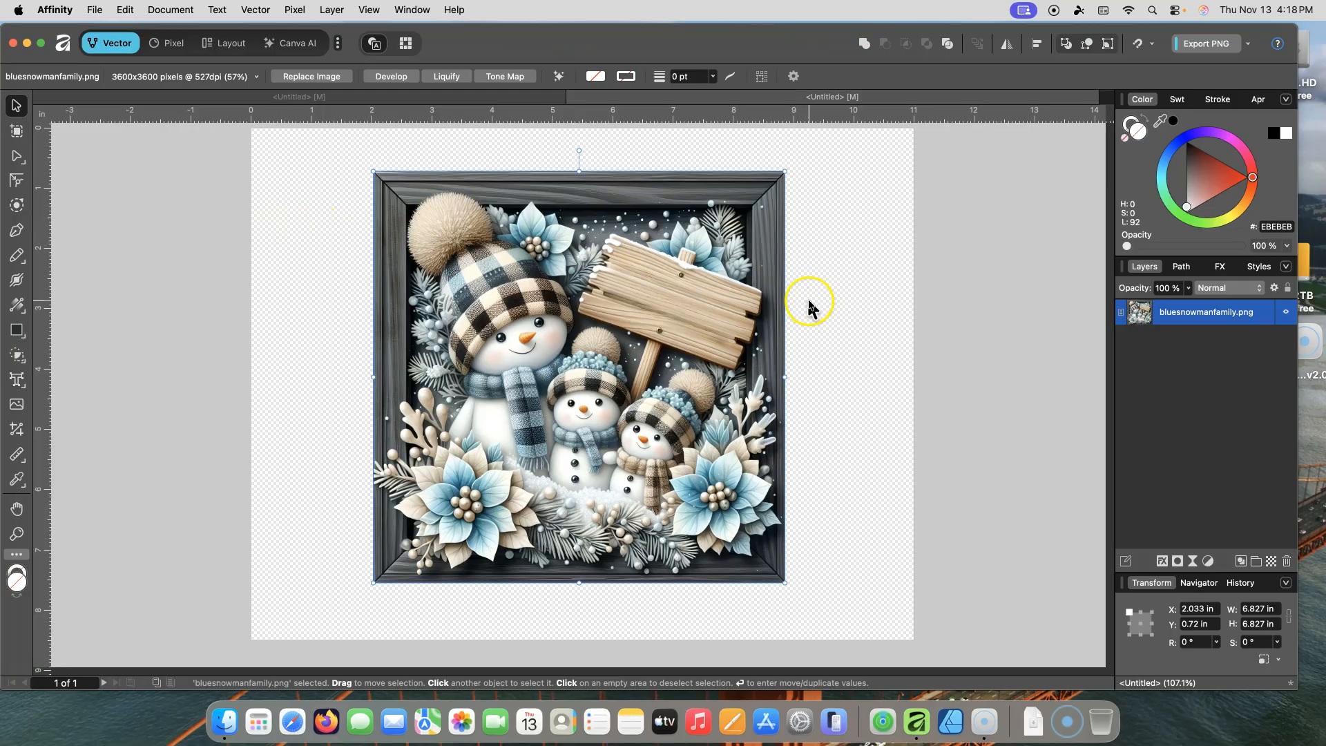
# Step: Enlarge the image to about 7.2 in square, center it near the page top, and deselect it
pyautogui.moveTo(655, 351)
pyautogui.mouseDown()
pyautogui.moveTo(678, 390)
pyautogui.moveTo(654, 355)
pyautogui.mouseUp()
pyautogui.moveTo(785, 589); pyautogui.dragTo(807, 610)
pyautogui.moveTo(737, 491); pyautogui.dragTo(731, 460)
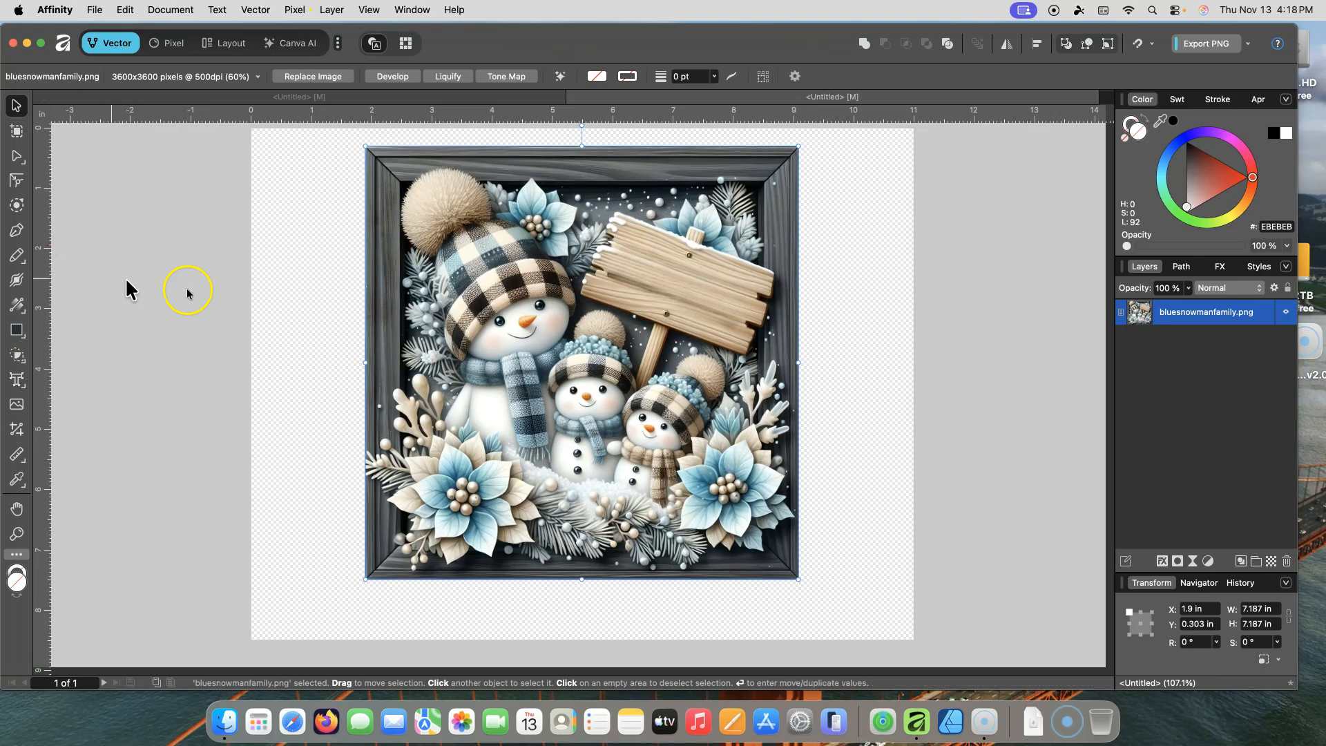
pyautogui.moveTo(496, 304); pyautogui.dragTo(494, 294)
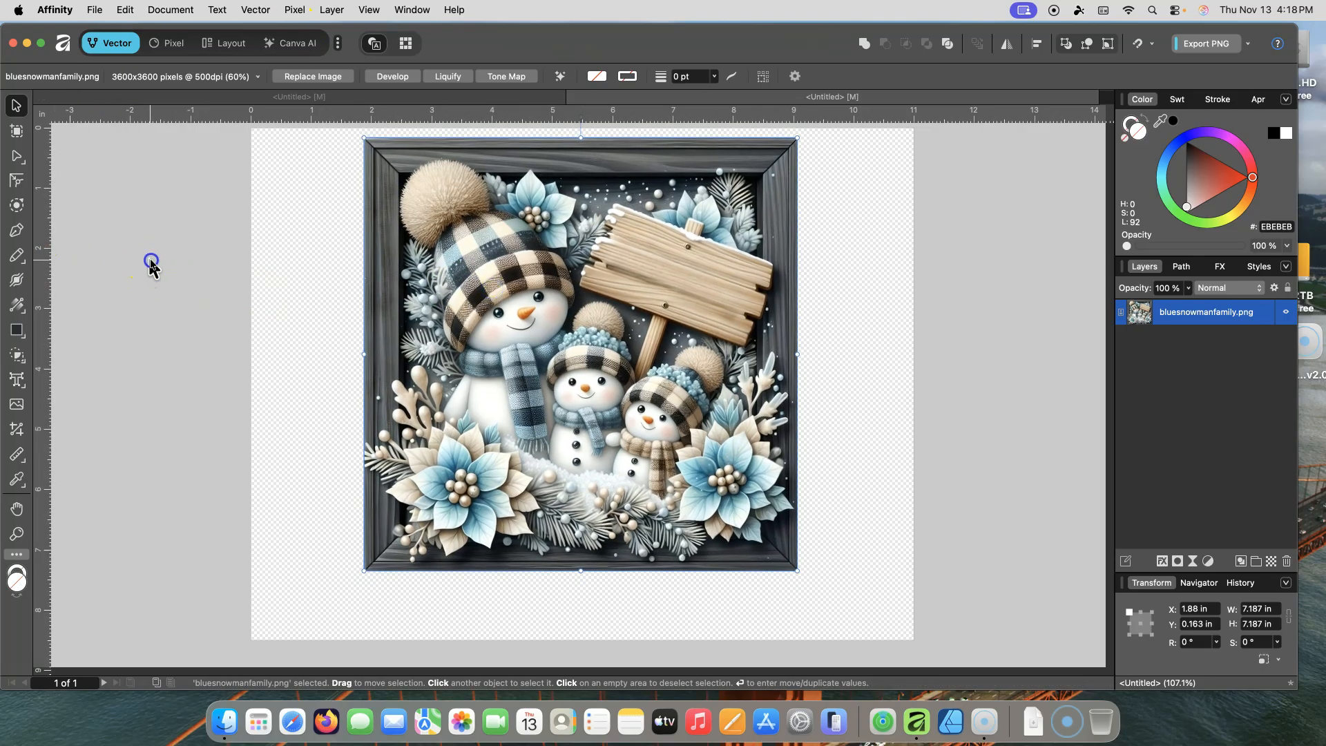
pyautogui.click(151, 266)
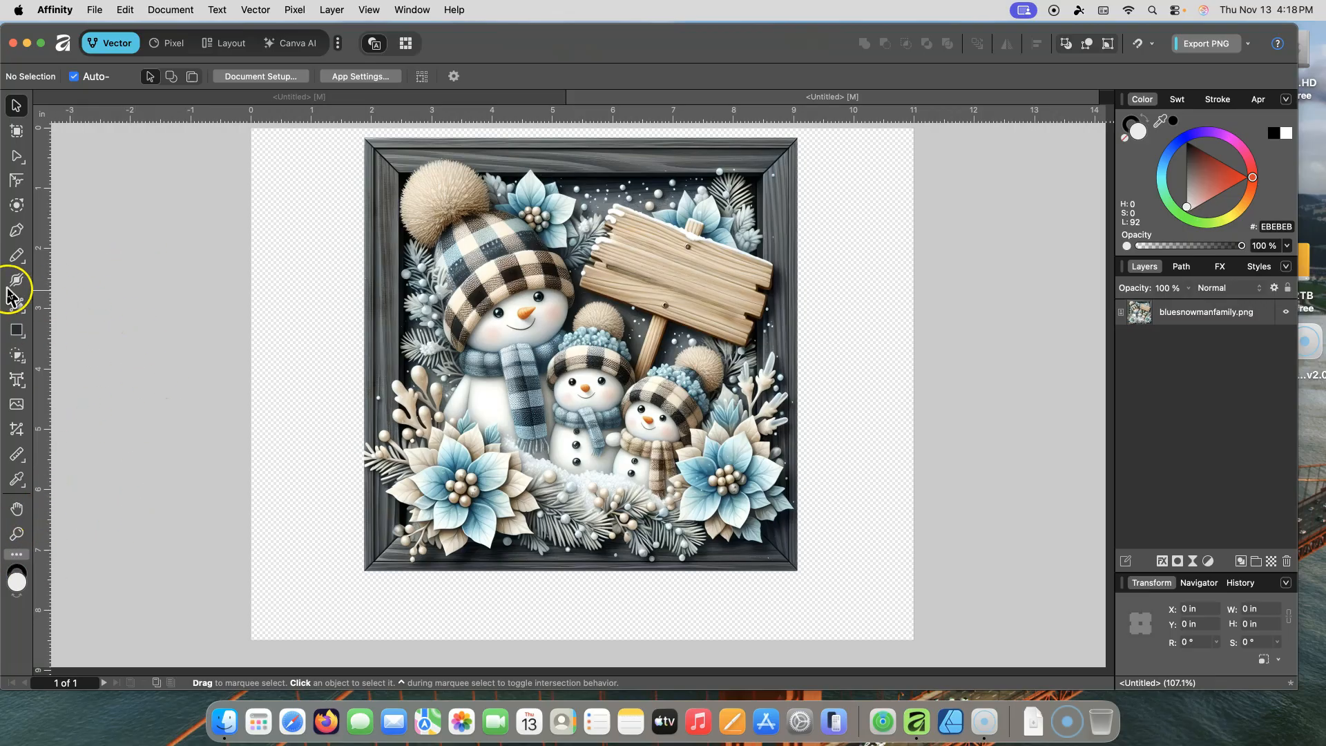
# Step: Add artistic text reading Snowman Family below the image near the page's lower-left corner
pyautogui.click(22, 391)
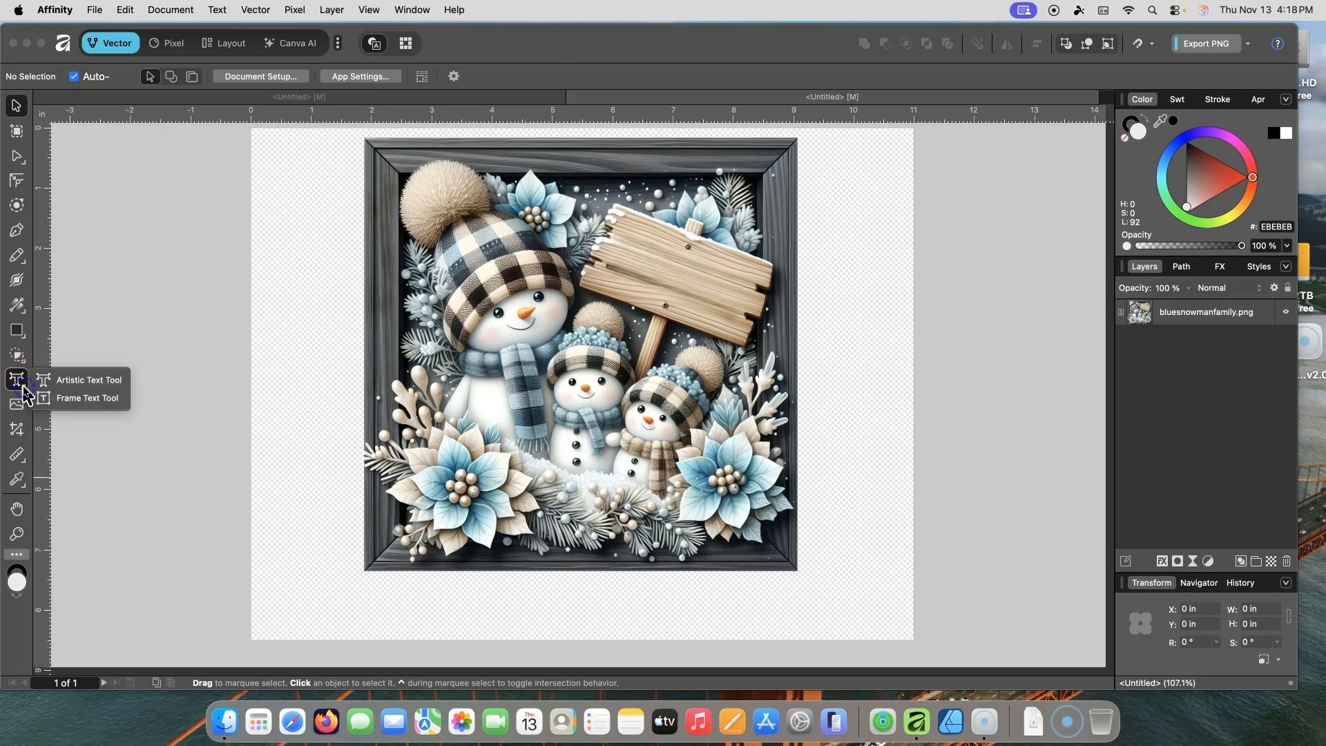
pyautogui.click(100, 388)
pyautogui.click(296, 593)
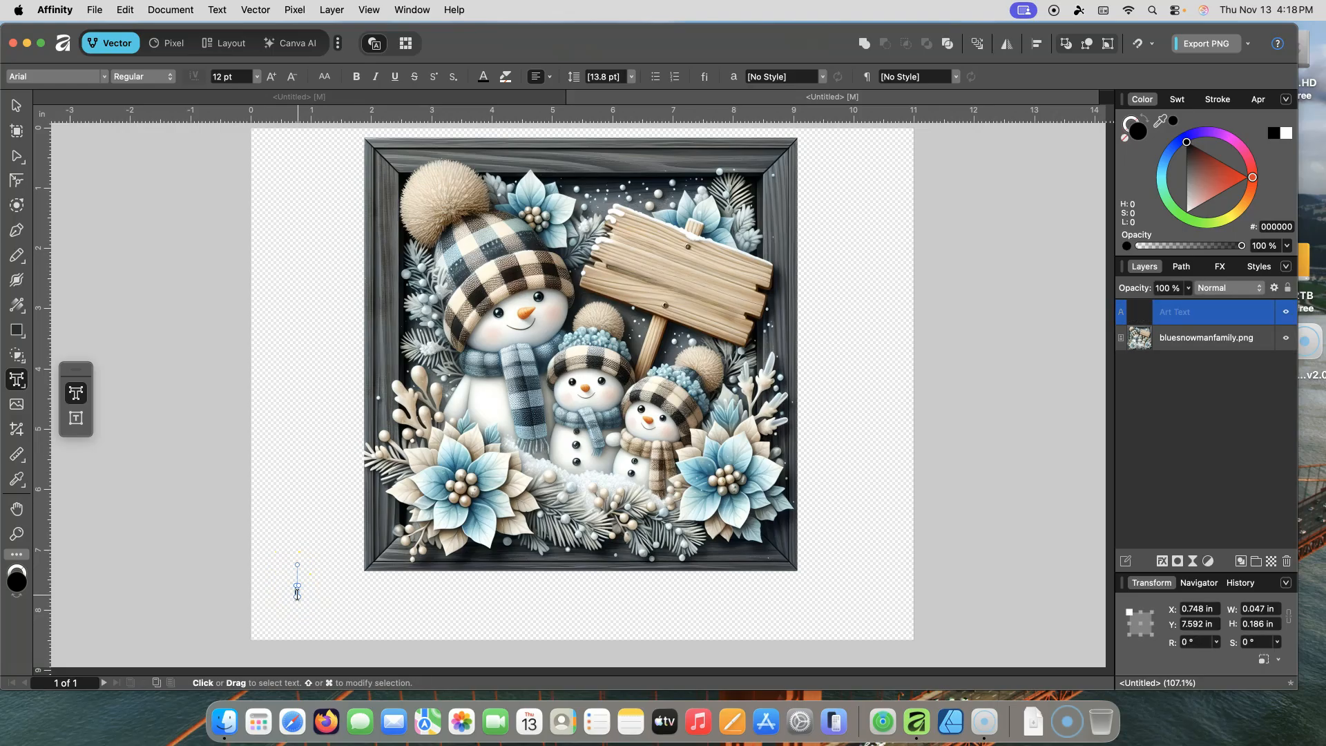
pyautogui.write('Snowman  F')
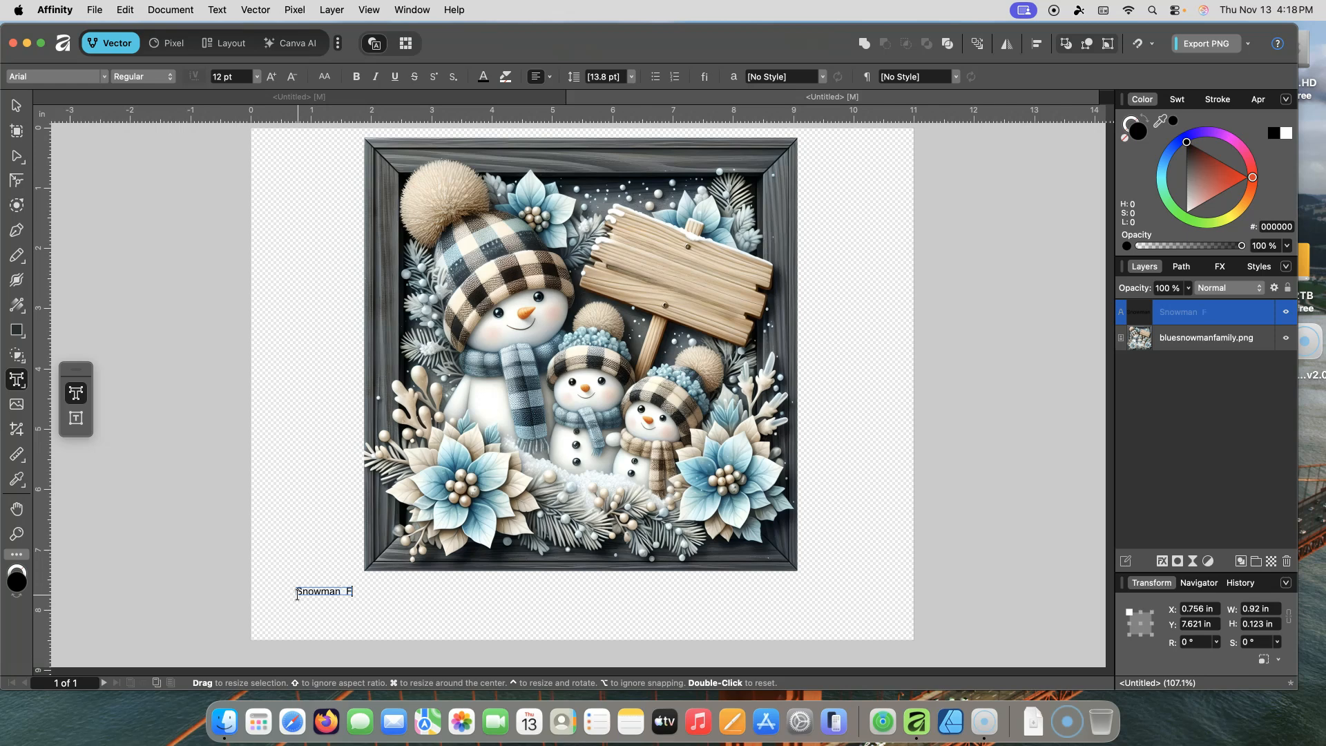
pyautogui.write('y')
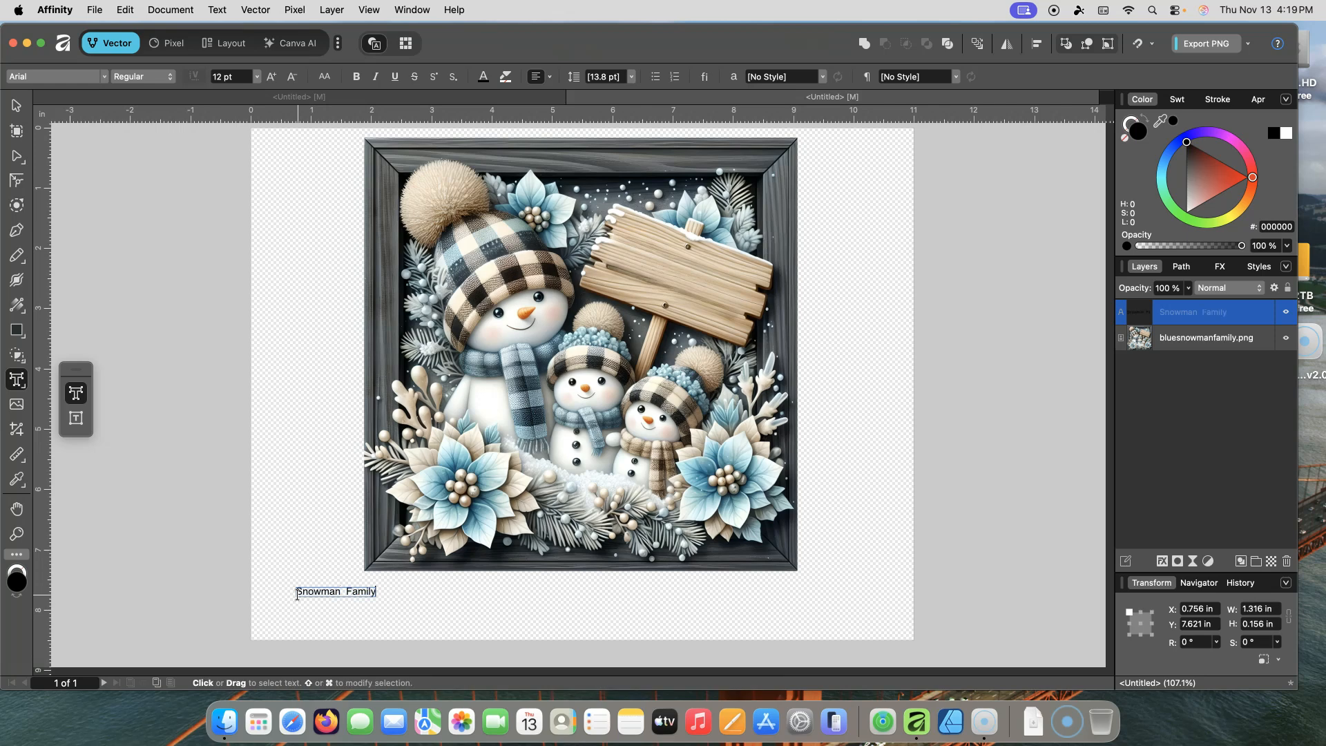
pyautogui.press('Escape')
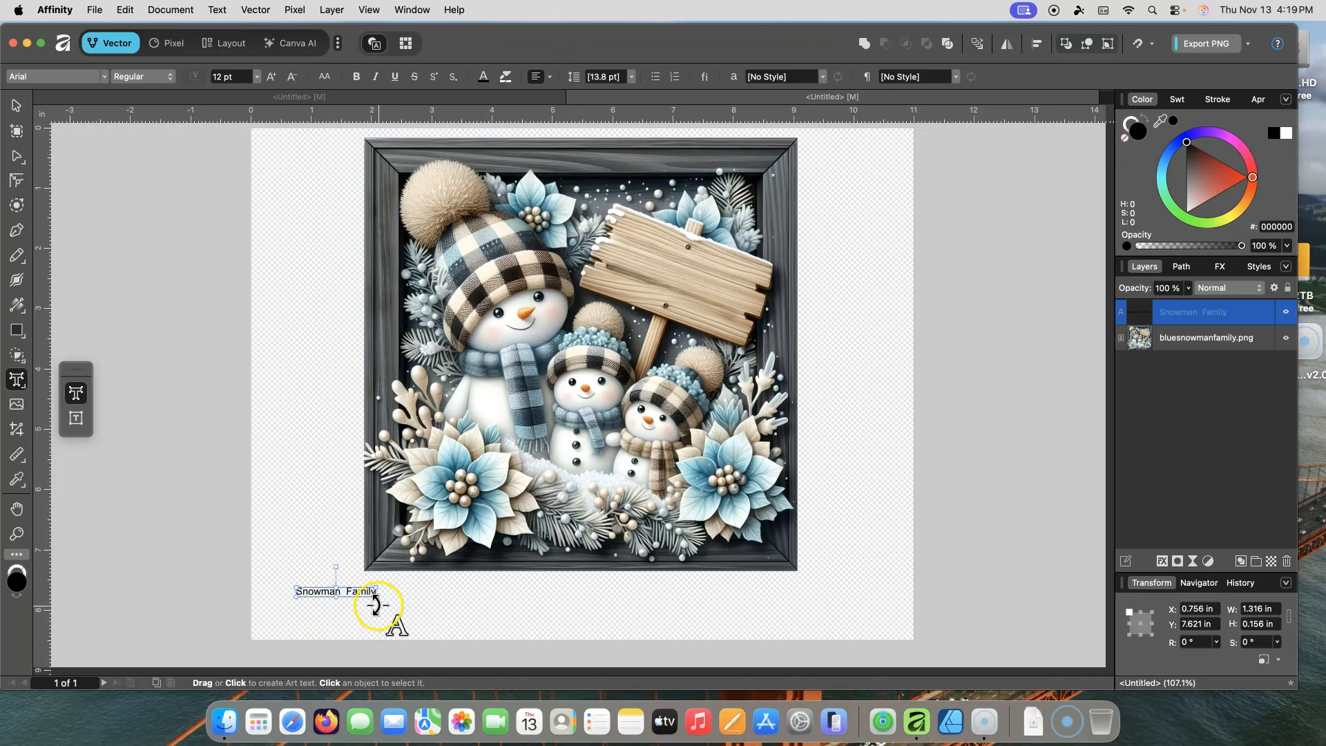
# Step: Enlarge the Snowman Family text to about 47 pt and set its font to Brush Script MT
pyautogui.moveTo(389, 605); pyautogui.dragTo(609, 633)
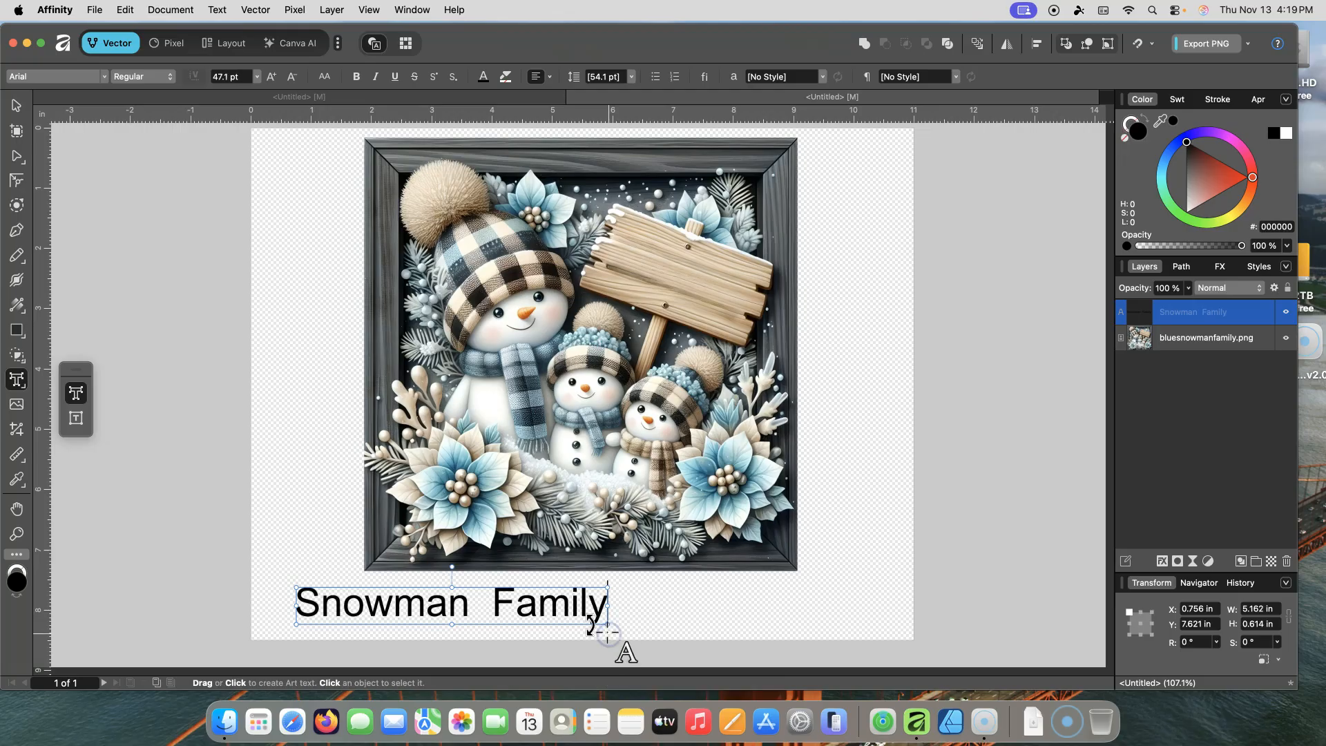
pyautogui.doubleClick(579, 615)
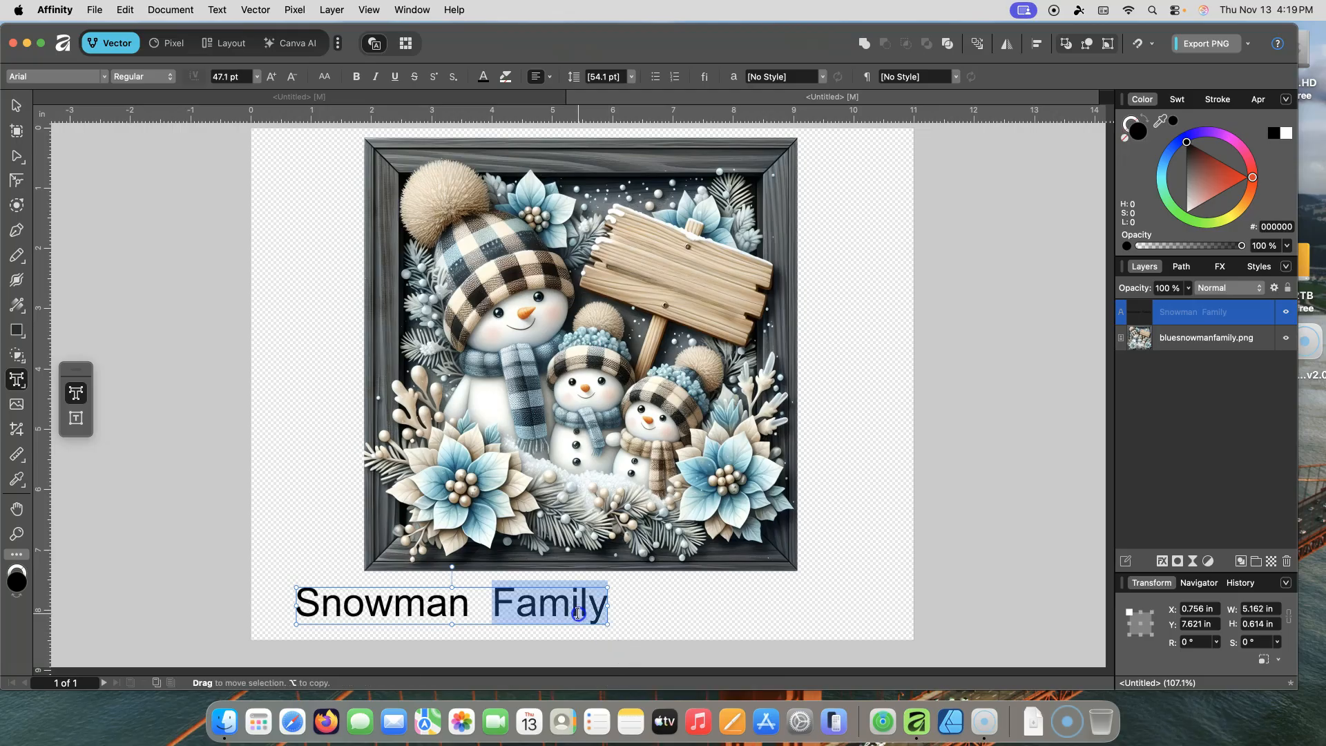
pyautogui.click(579, 613)
pyautogui.doubleClick(578, 613)
pyautogui.click(578, 613)
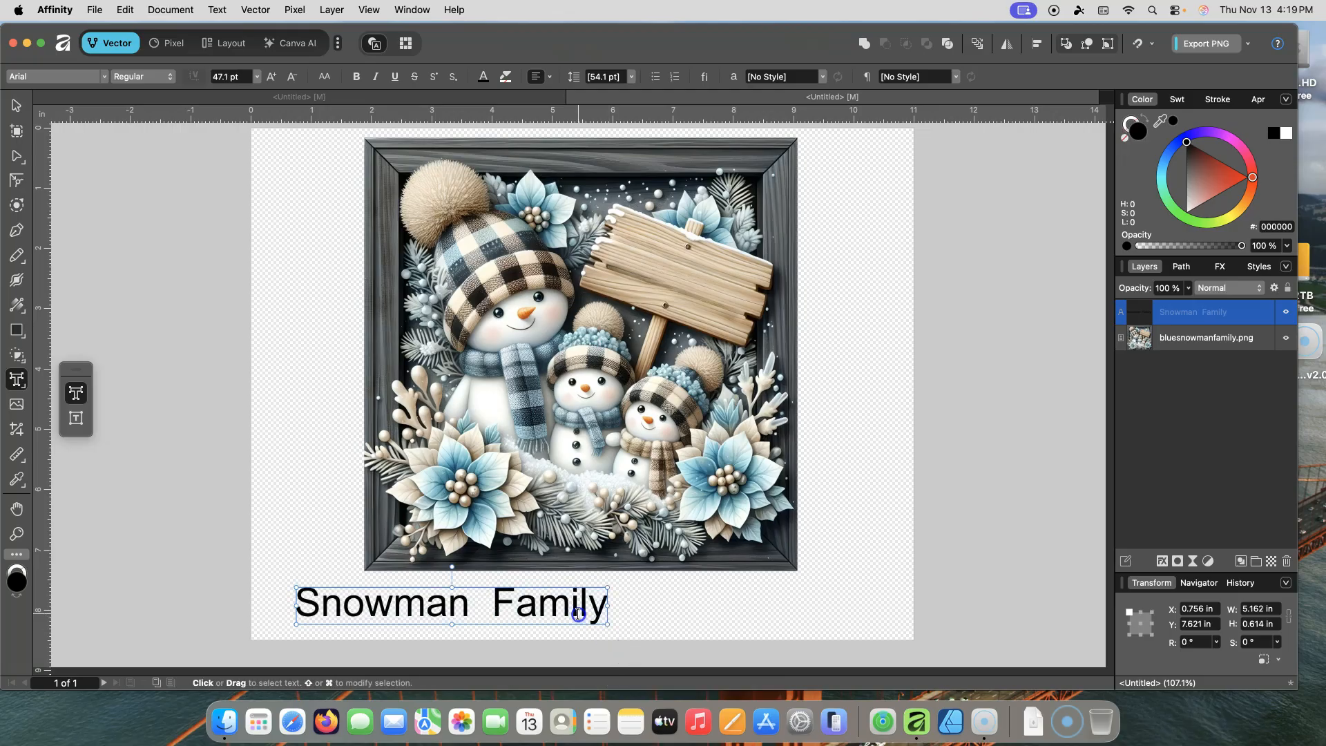
pyautogui.tripleClick(466, 608)
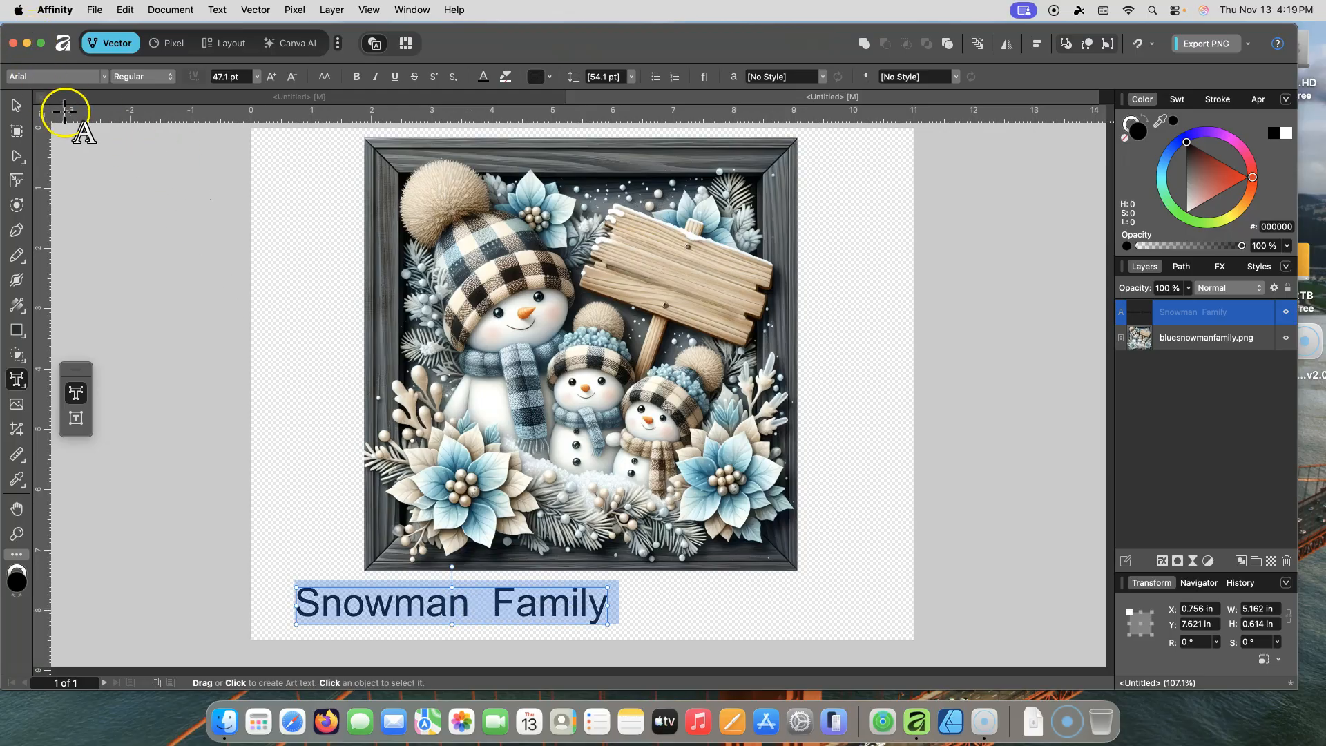
pyautogui.click(103, 78)
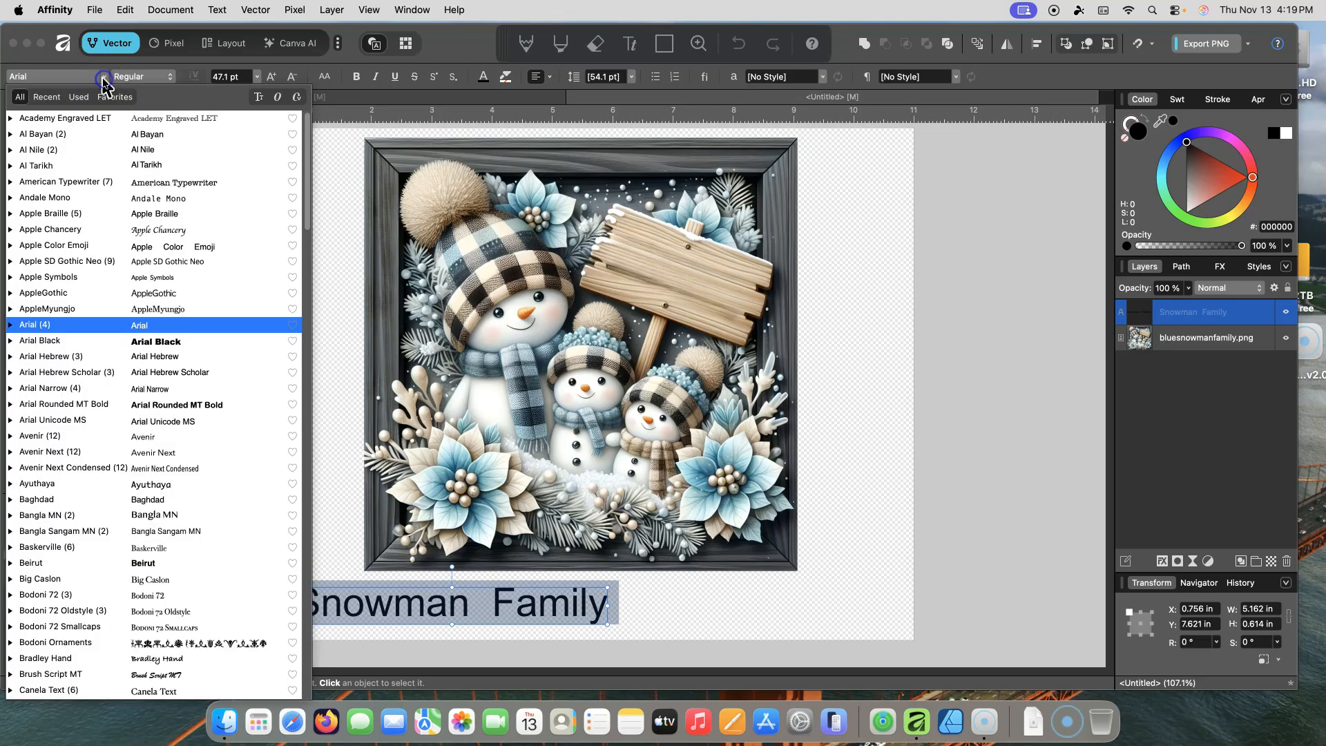
pyautogui.click(174, 220)
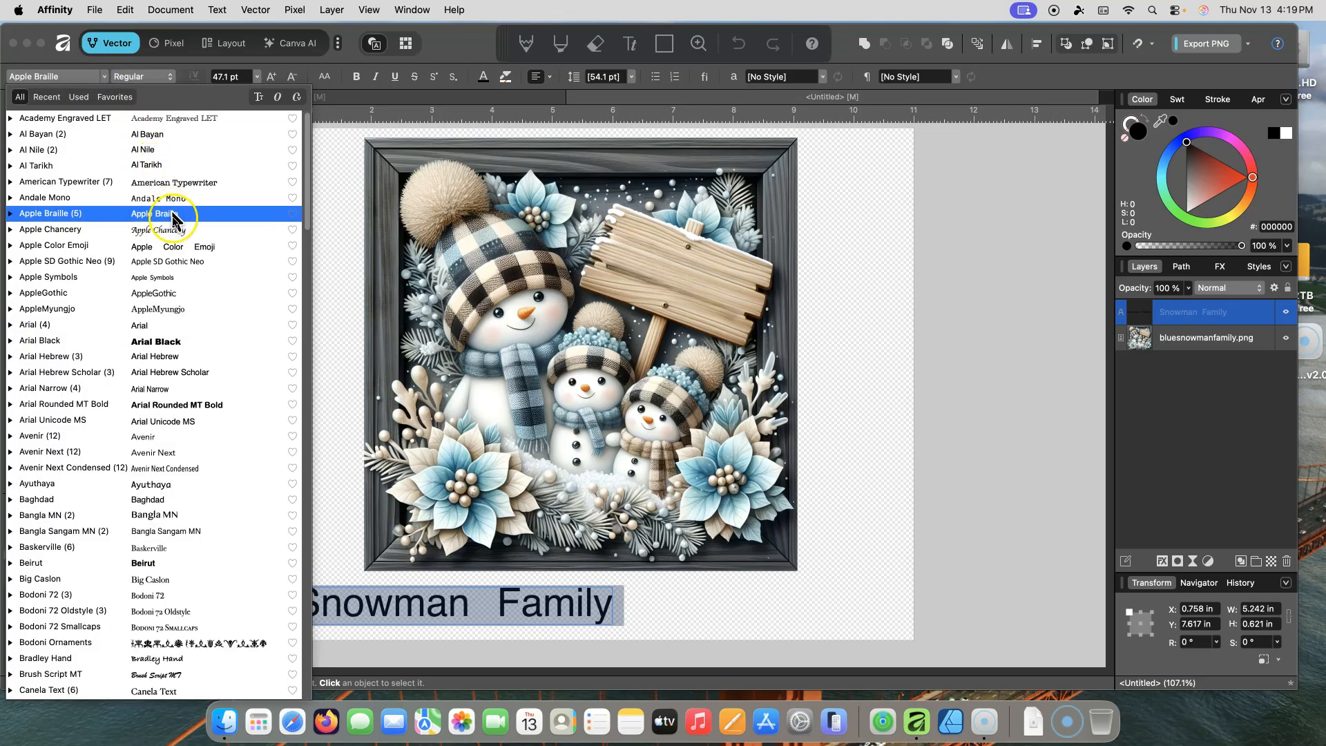
pyautogui.click(189, 350)
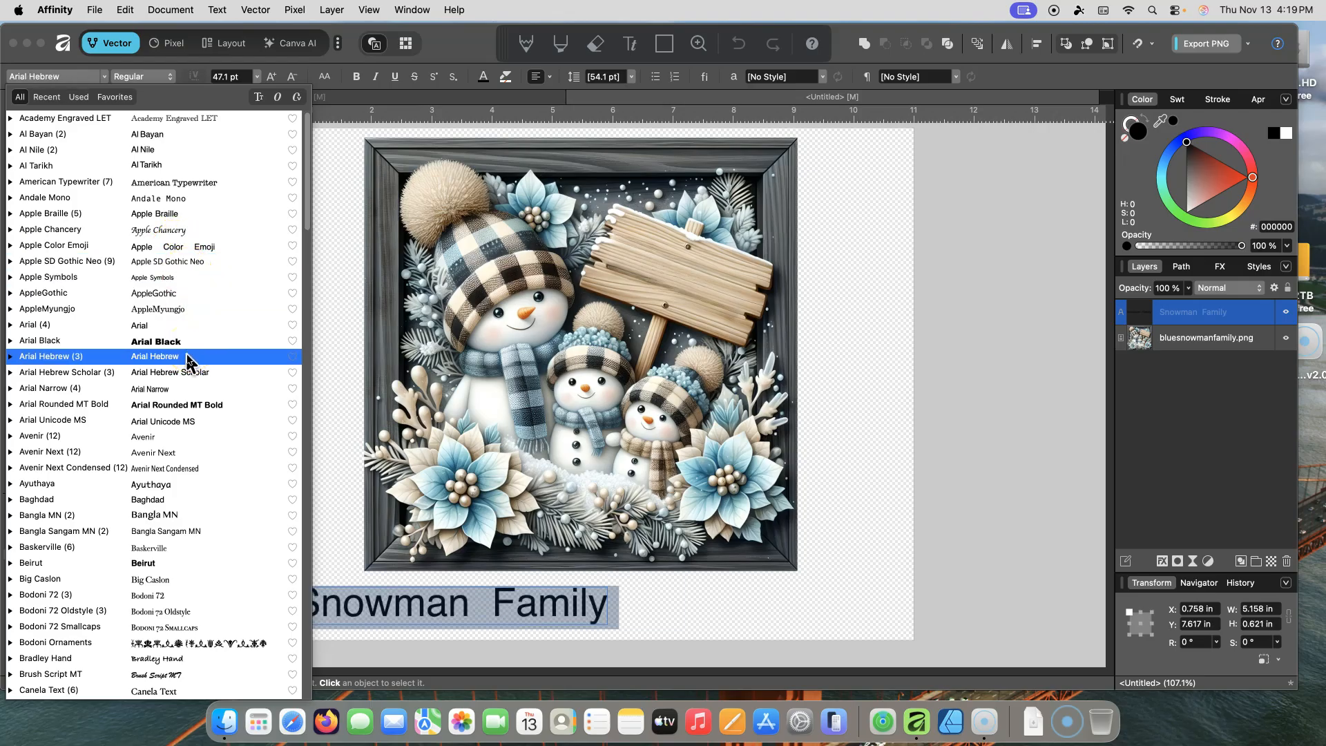
pyautogui.click(187, 375)
pyautogui.click(197, 406)
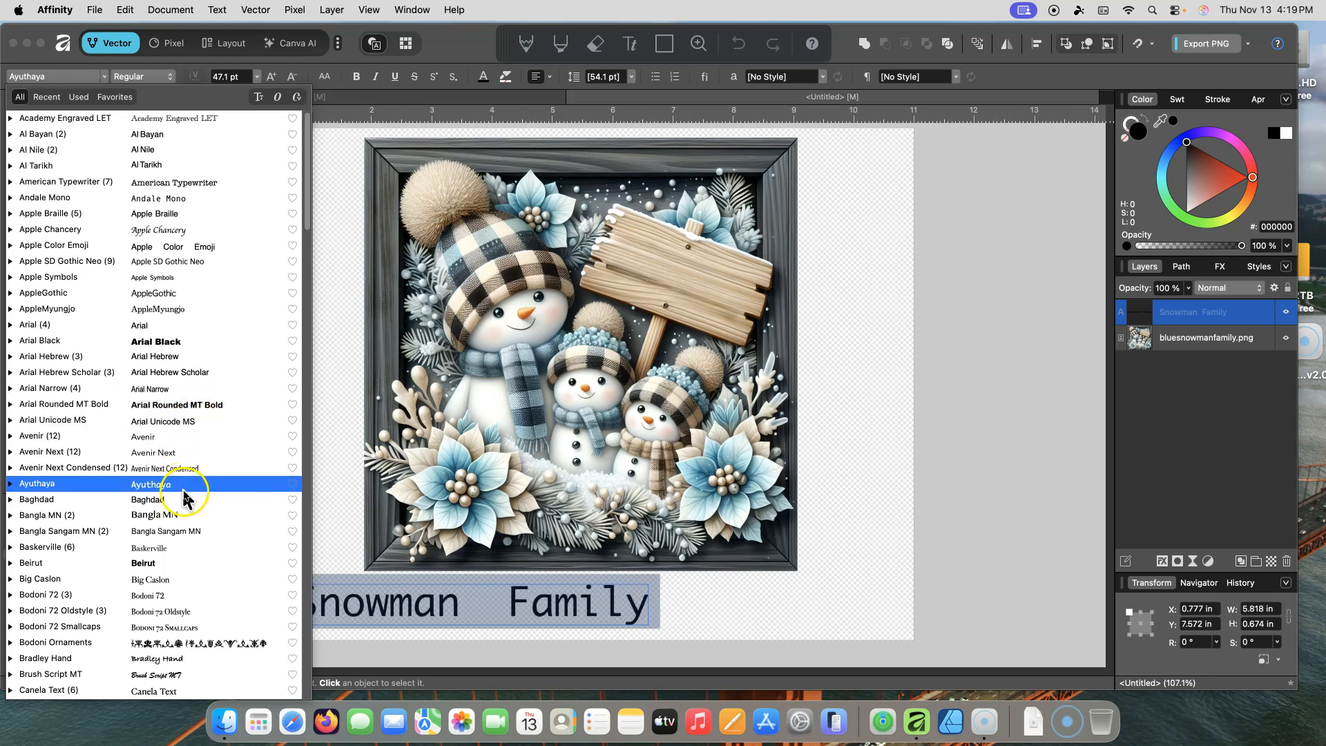
pyautogui.click(181, 659)
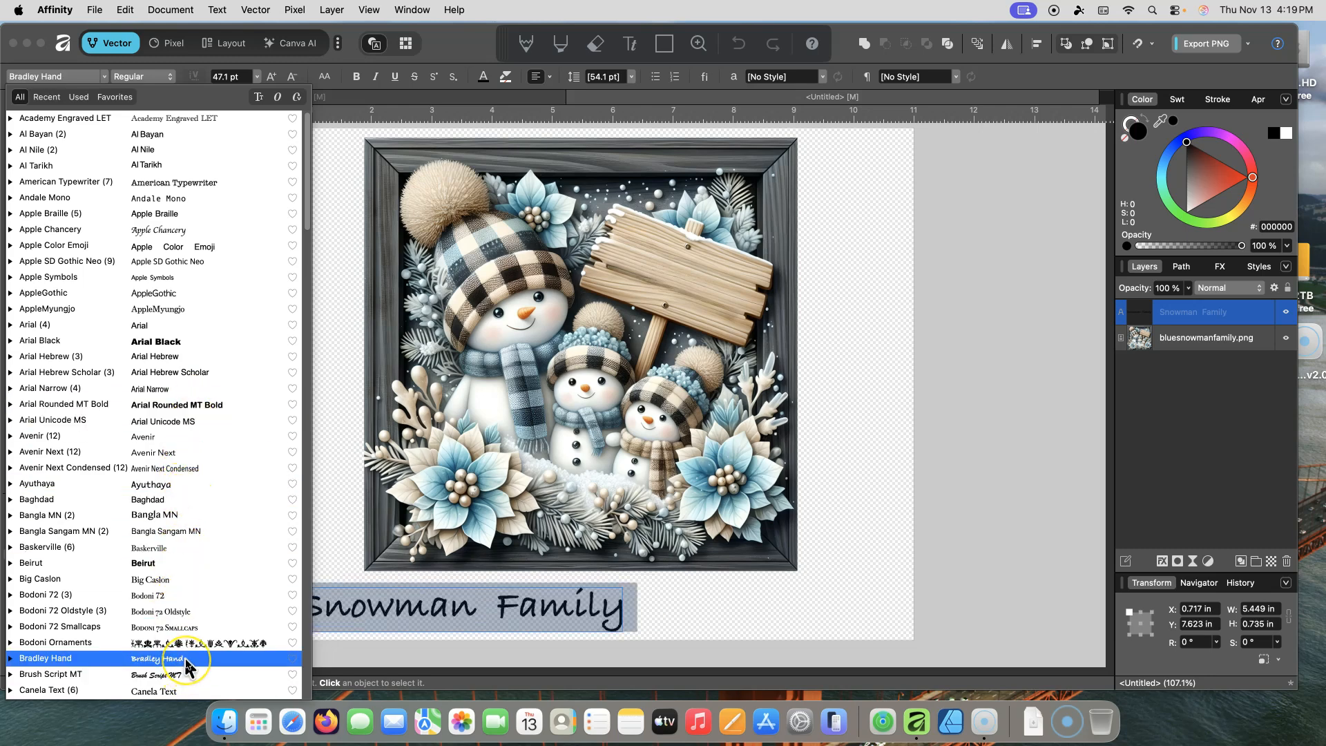
pyautogui.click(183, 677)
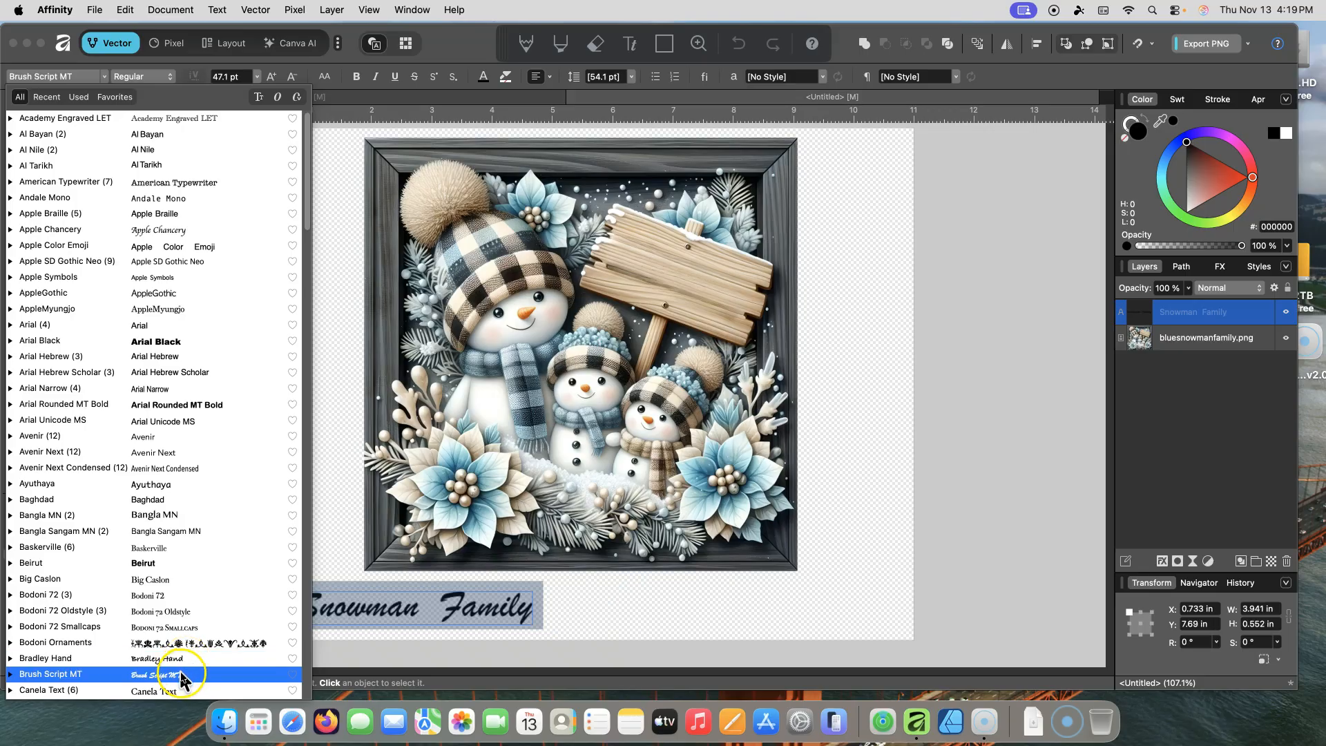
pyautogui.click(181, 675)
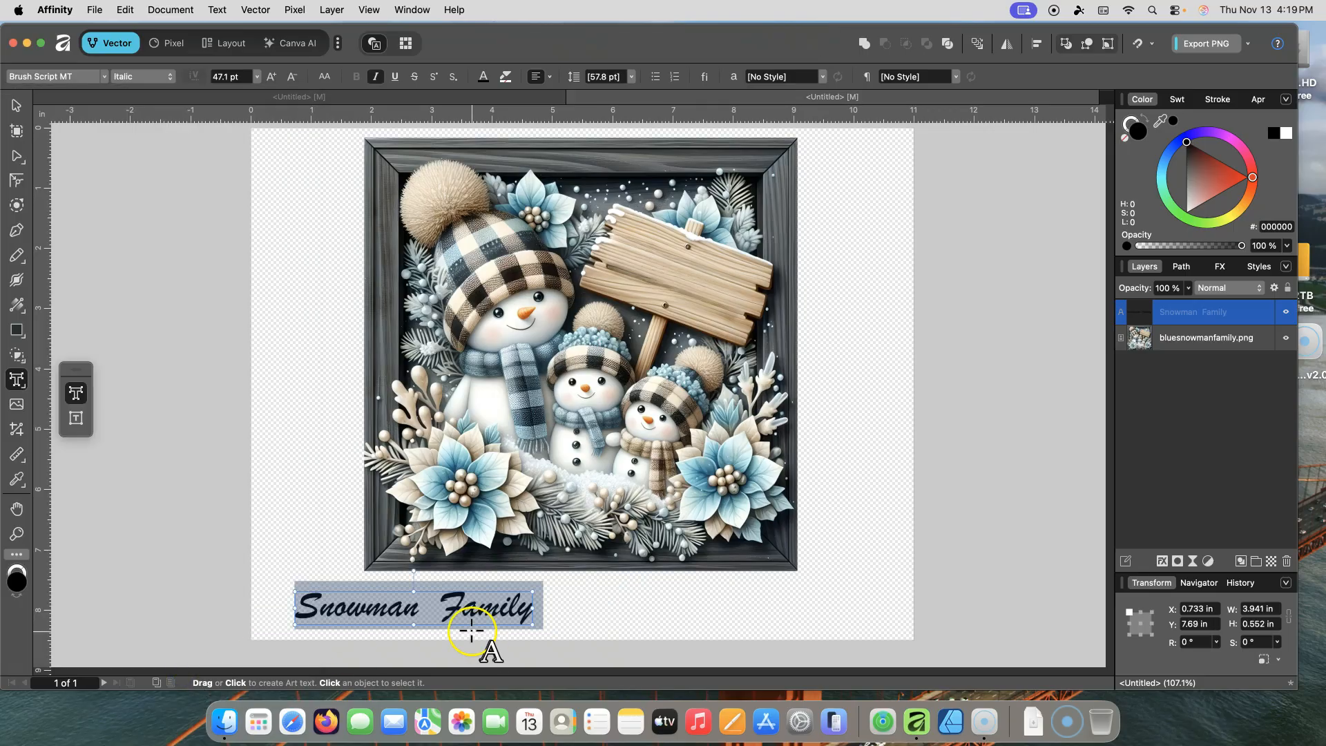
# Step: Enlarge the title to 68 pt and center it below the image
pyautogui.moveTo(532, 627); pyautogui.dragTo(638, 640)
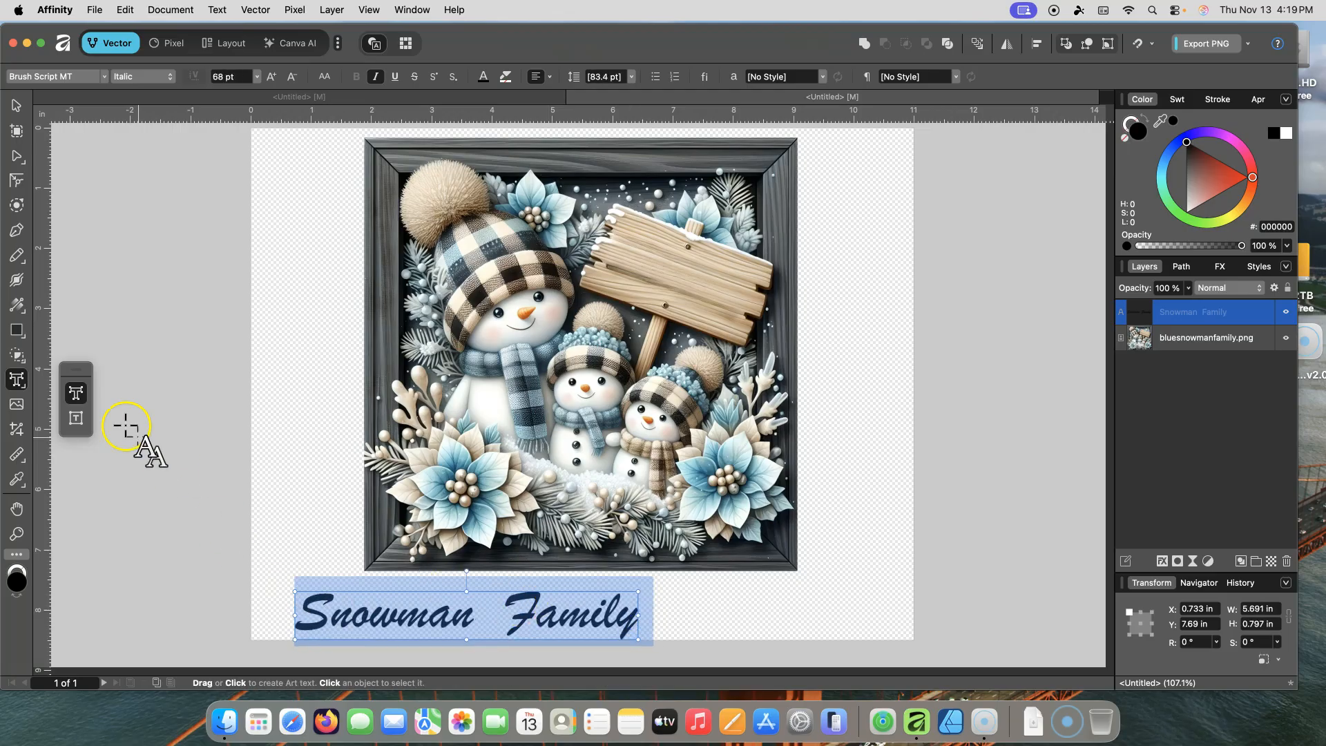
pyautogui.click(20, 105)
pyautogui.moveTo(571, 624); pyautogui.dragTo(680, 614)
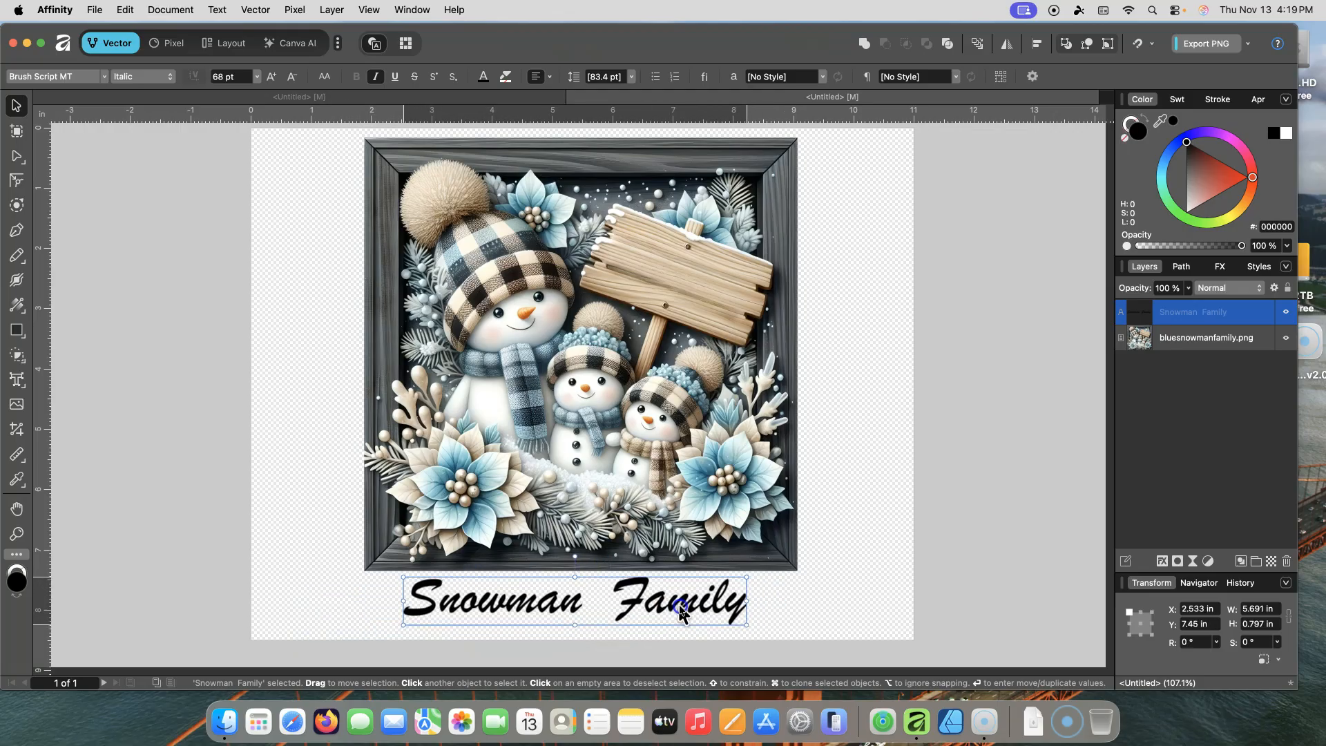
pyautogui.click(694, 390)
pyautogui.moveTo(694, 391); pyautogui.dragTo(692, 391)
pyautogui.scroll(-5, 955, 379)
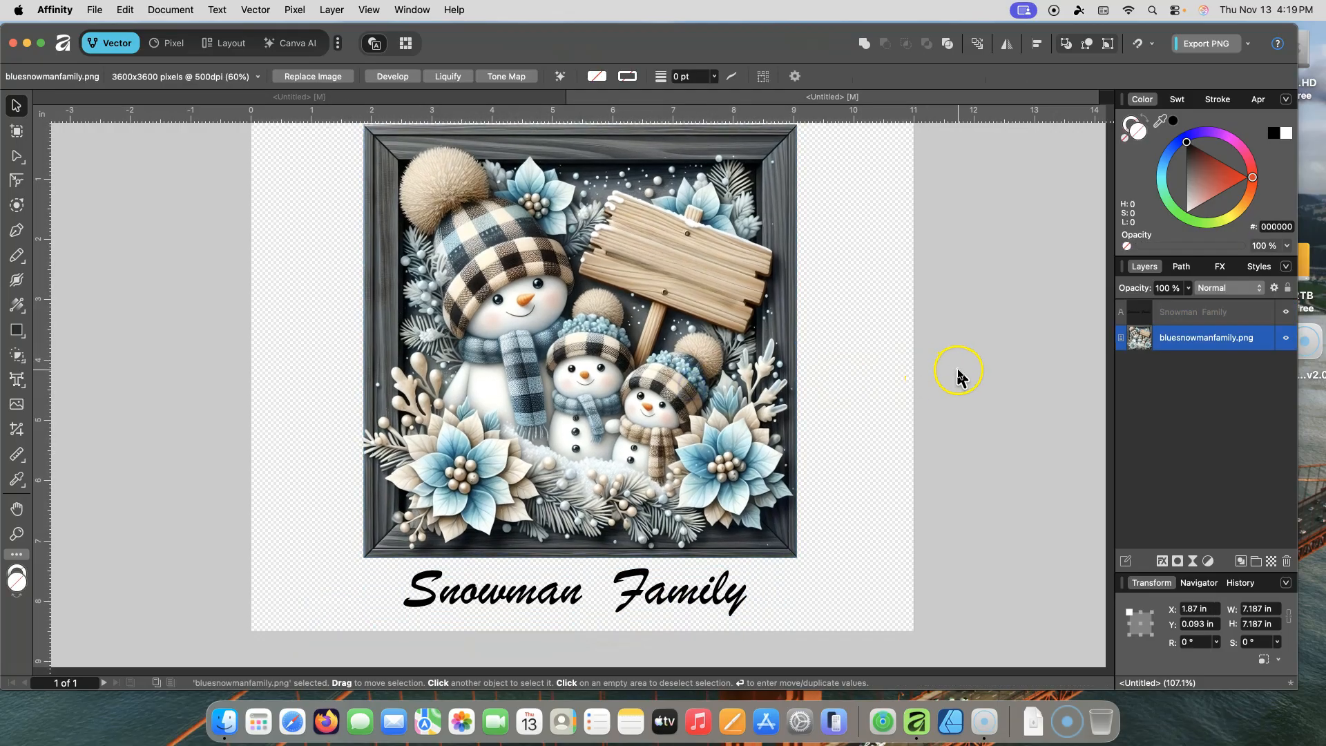
pyautogui.scroll(7, 957, 392)
pyautogui.scroll(-1, 957, 407)
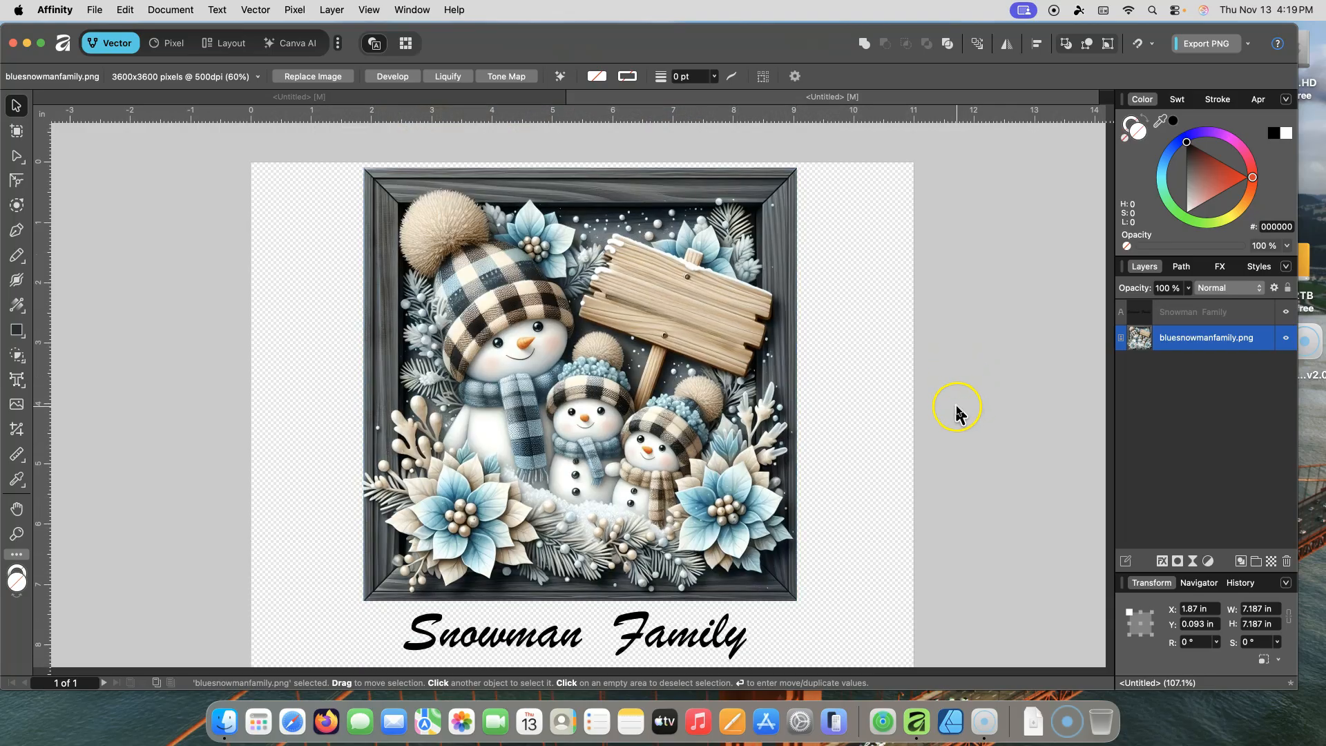
pyautogui.click(532, 629)
pyautogui.doubleClick(532, 629)
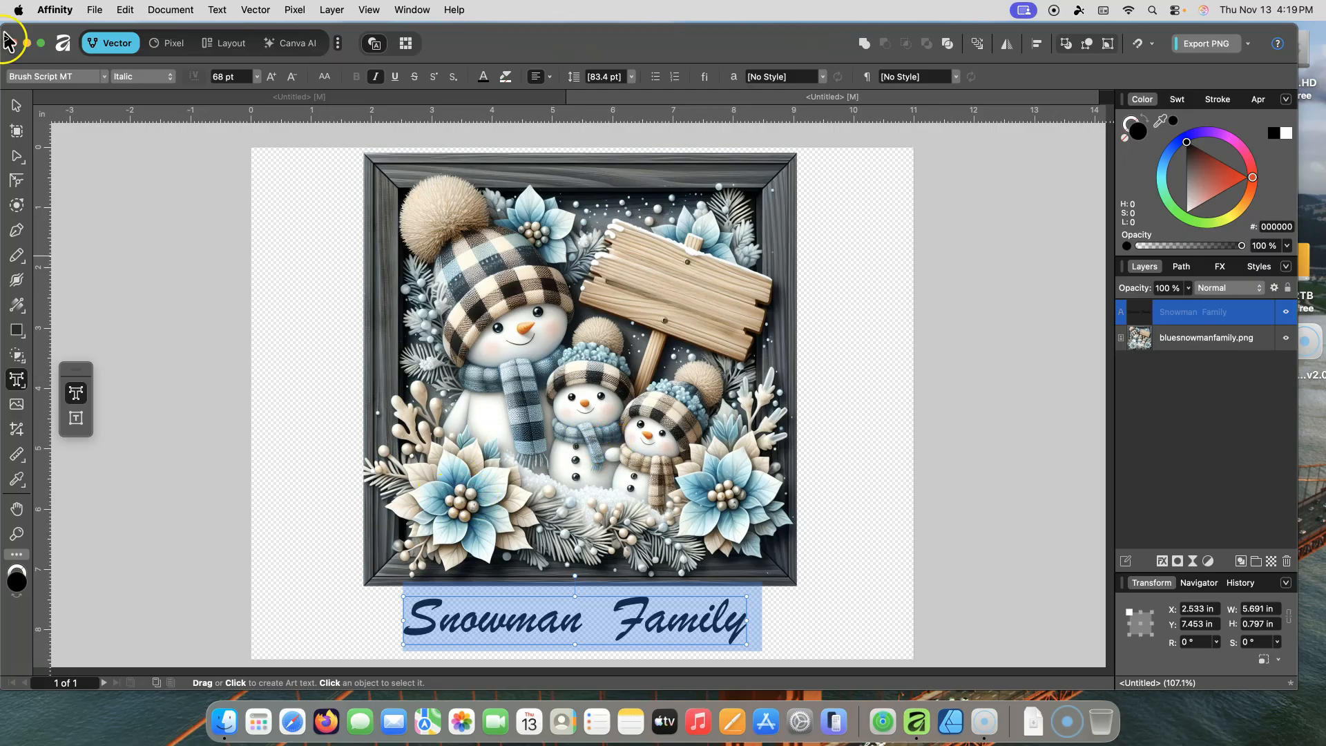
pyautogui.click(16, 107)
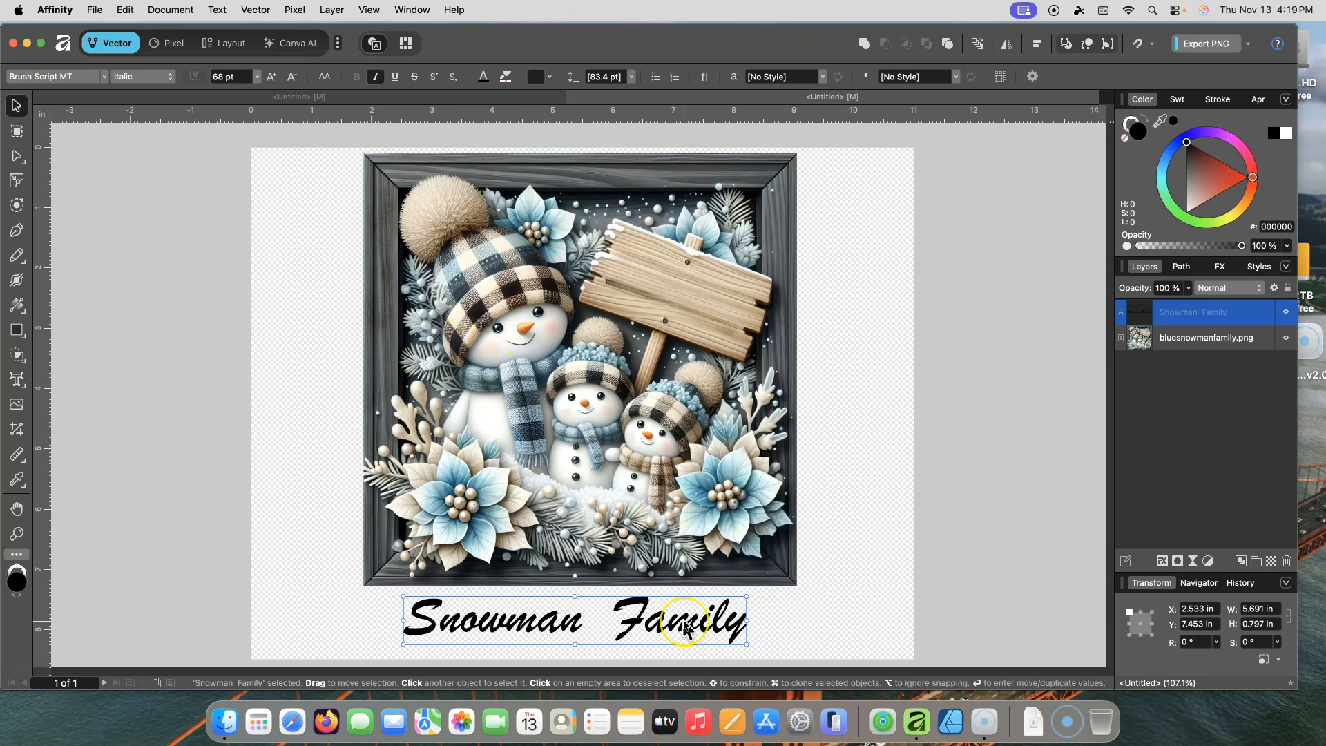
# Step: Set up the Color Picker tool with an Average (3x3) sampling radius
pyautogui.doubleClick(491, 625)
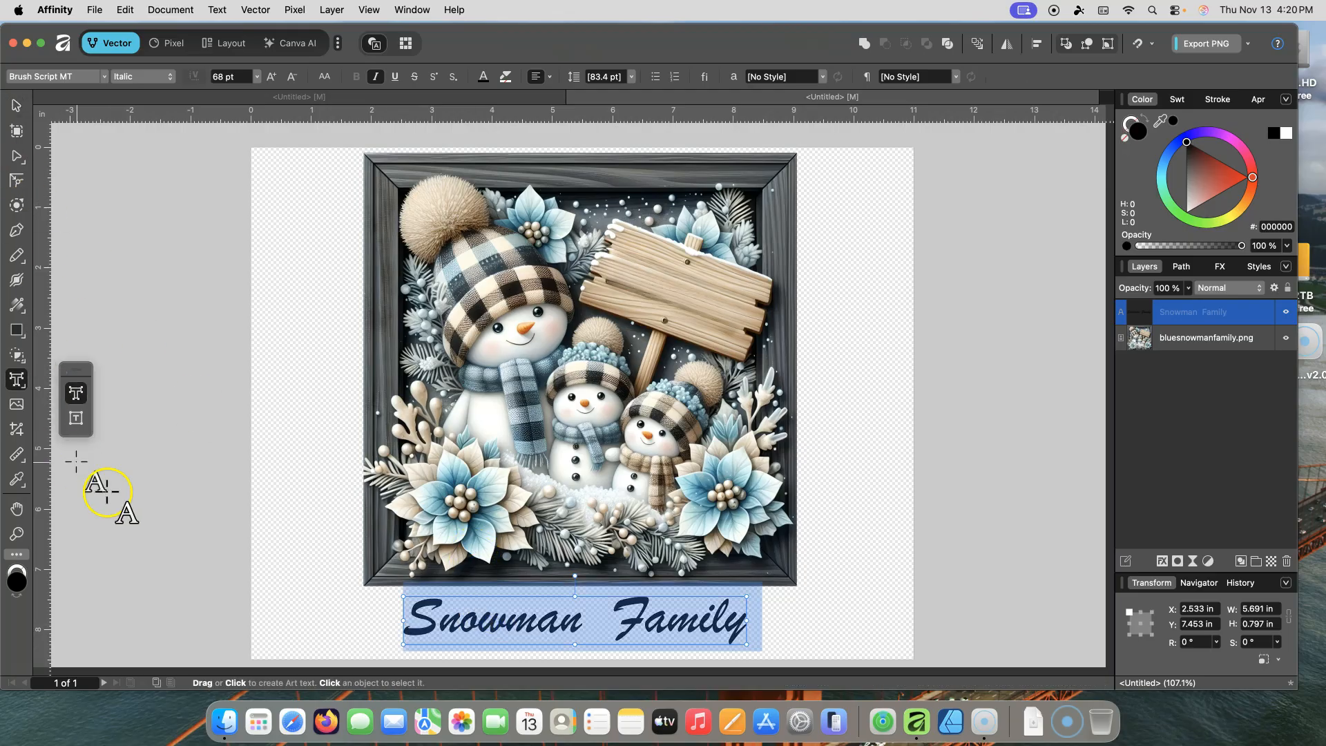
pyautogui.click(18, 484)
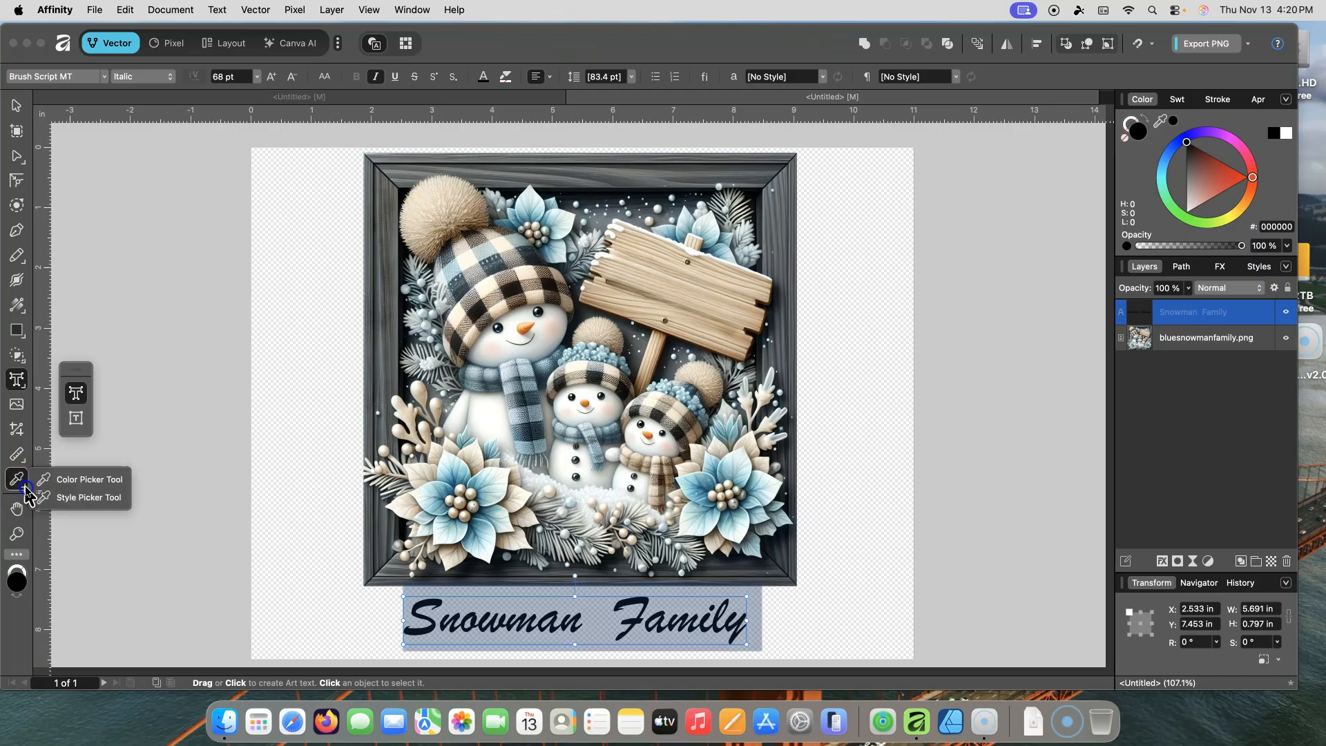
pyautogui.click(92, 484)
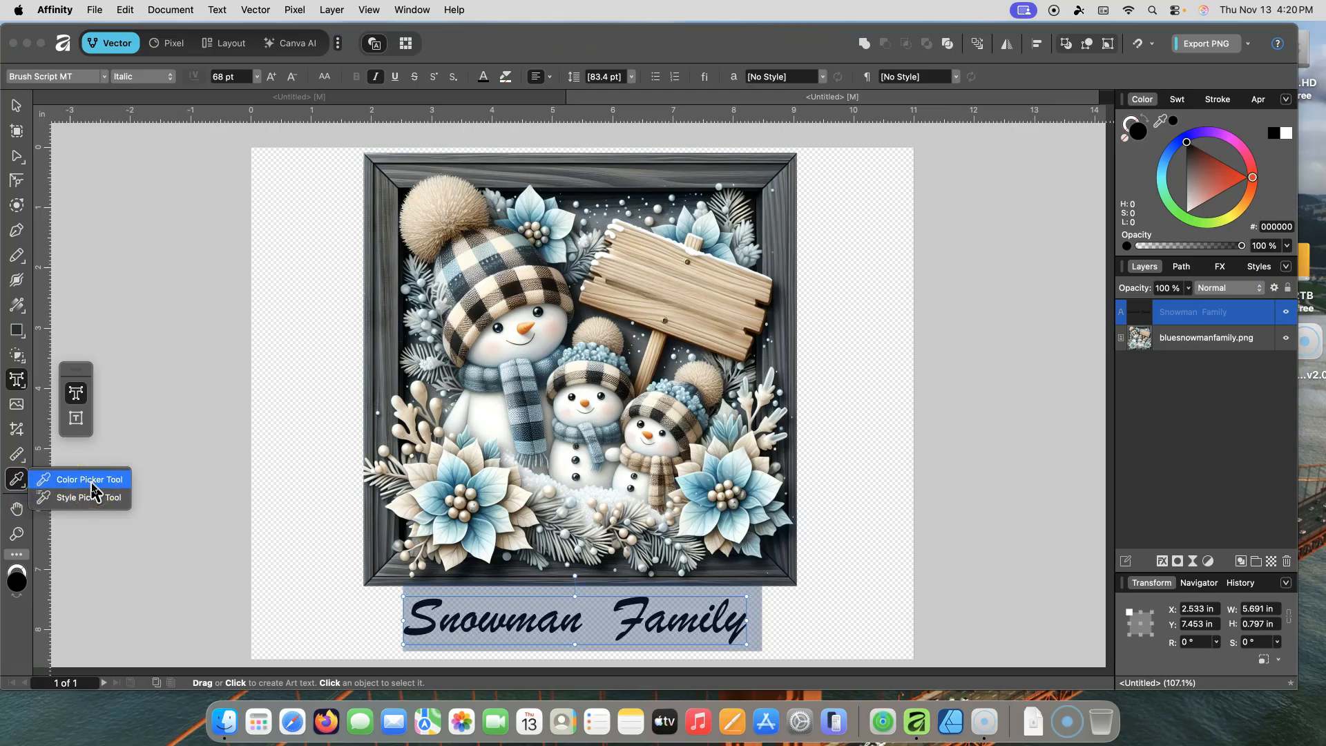
pyautogui.click(92, 479)
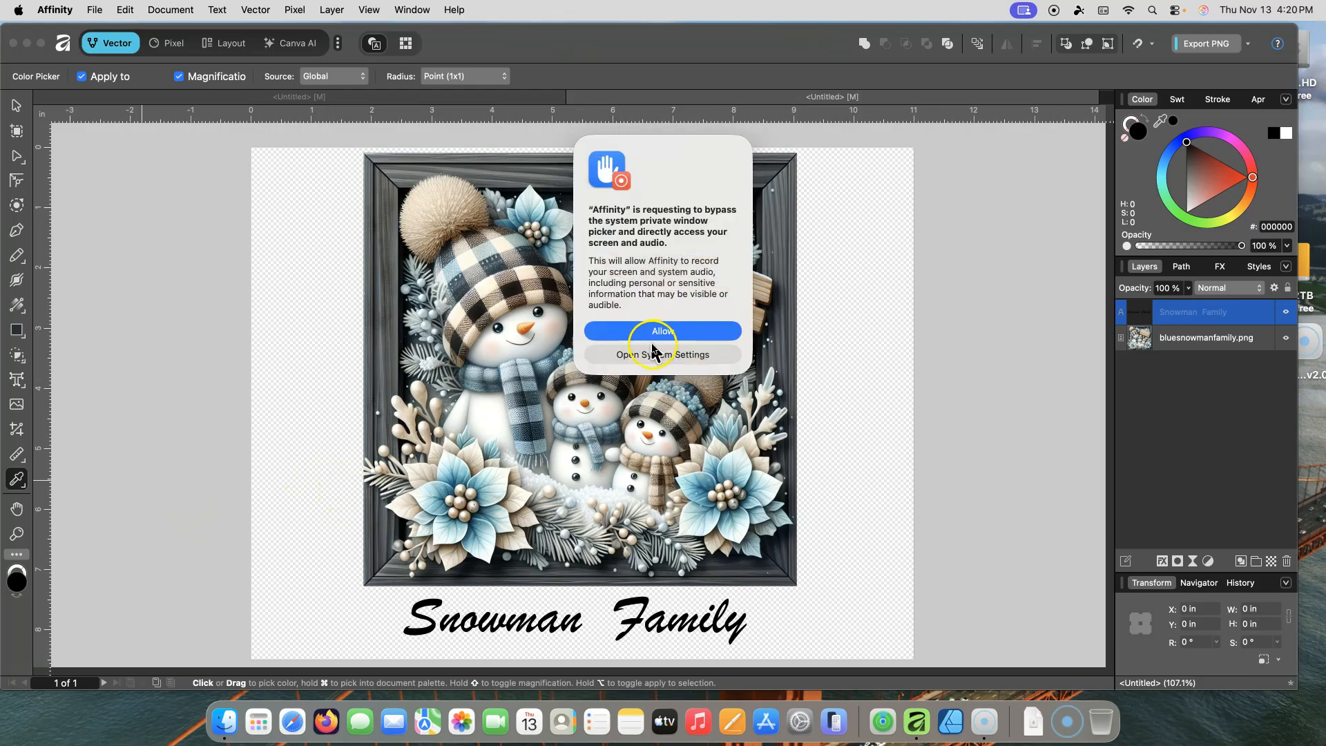
pyautogui.click(662, 332)
pyautogui.moveTo(678, 334); pyautogui.dragTo(138, 123)
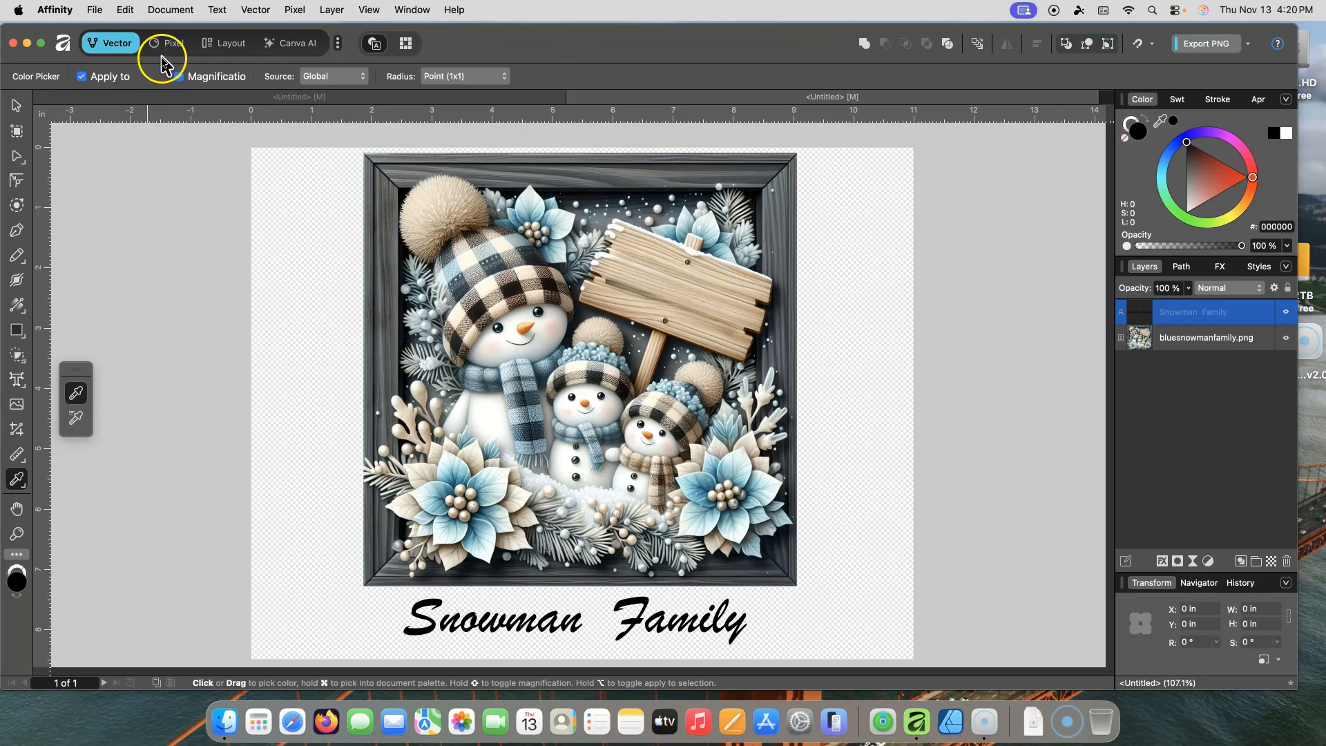
pyautogui.moveTo(514, 366); pyautogui.dragTo(503, 80)
pyautogui.click(504, 78)
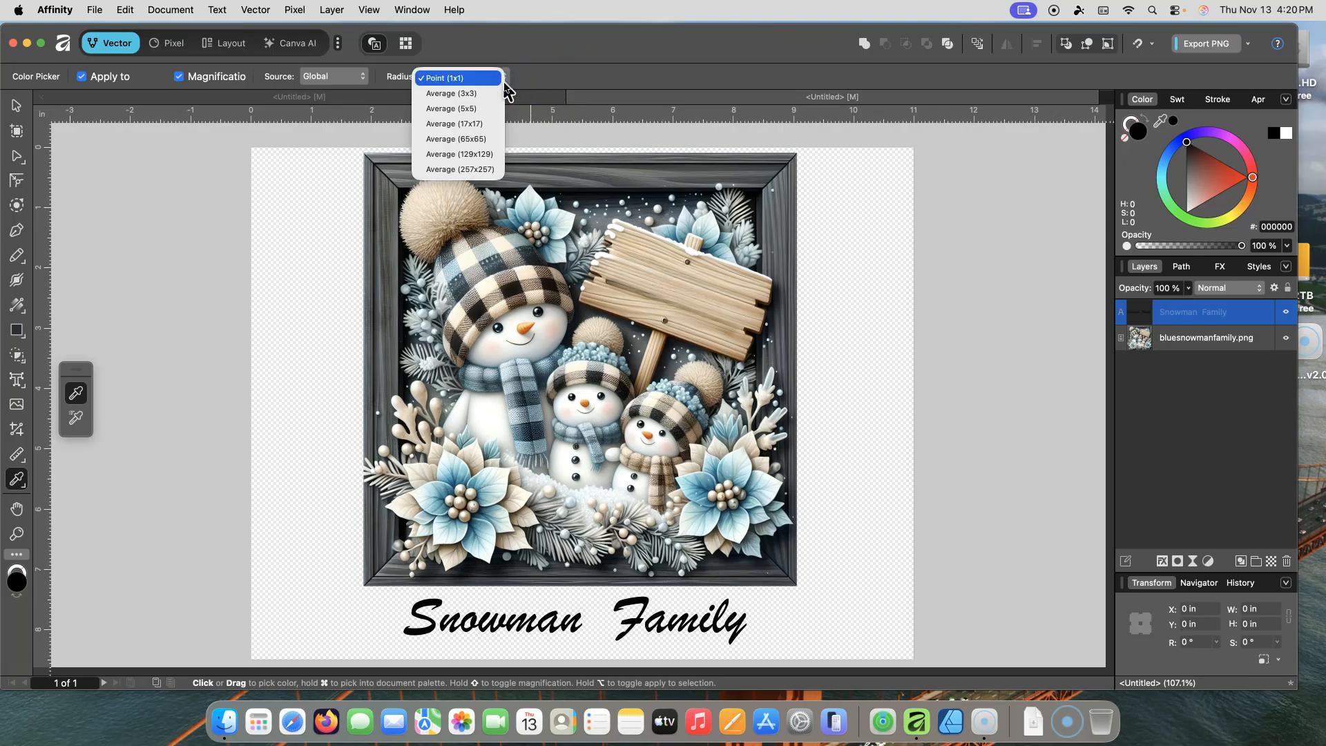
pyautogui.click(483, 94)
# Step: Try recoloring the title with colors sampled from the image and the color wheel, resetting its fill to black
pyautogui.moveTo(549, 290); pyautogui.dragTo(183, 87)
pyautogui.moveTo(465, 364); pyautogui.dragTo(530, 216)
pyautogui.moveTo(586, 403); pyautogui.dragTo(586, 403)
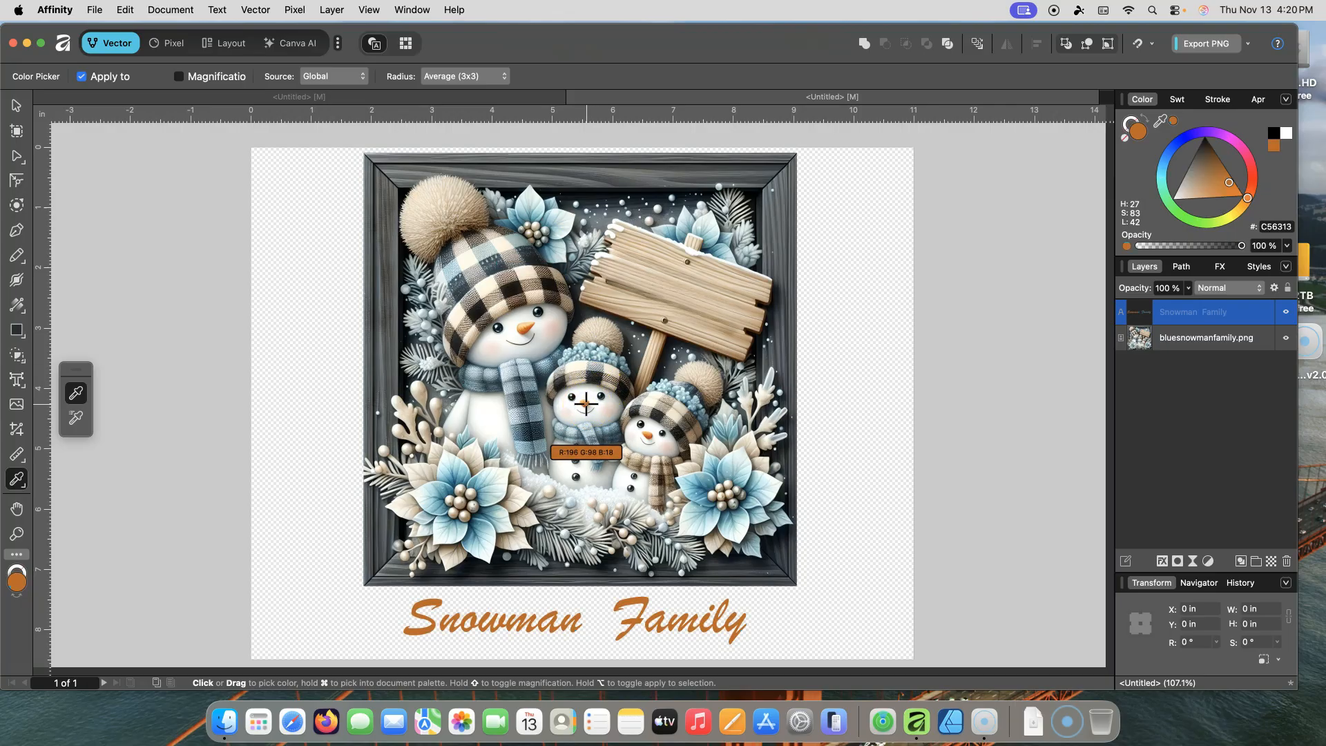
pyautogui.moveTo(634, 475); pyautogui.dragTo(633, 475)
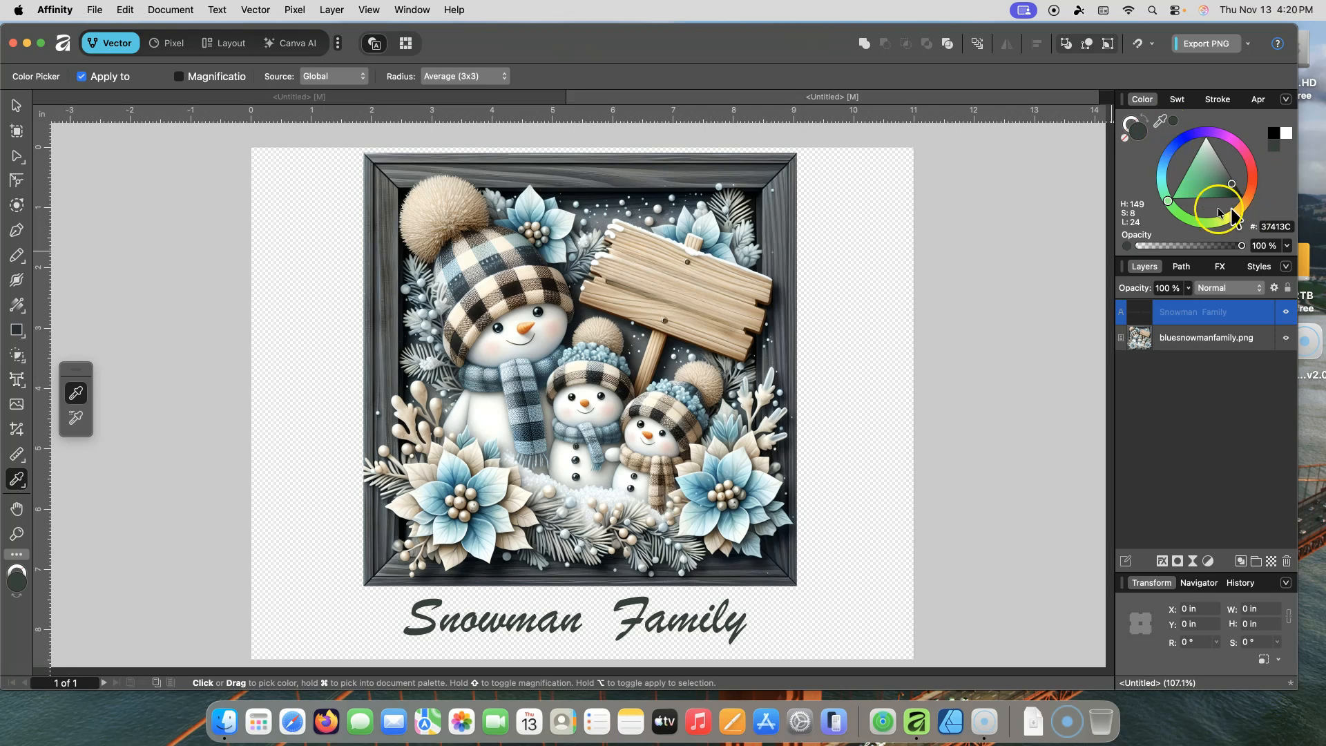
pyautogui.moveTo(1169, 202); pyautogui.dragTo(1179, 212)
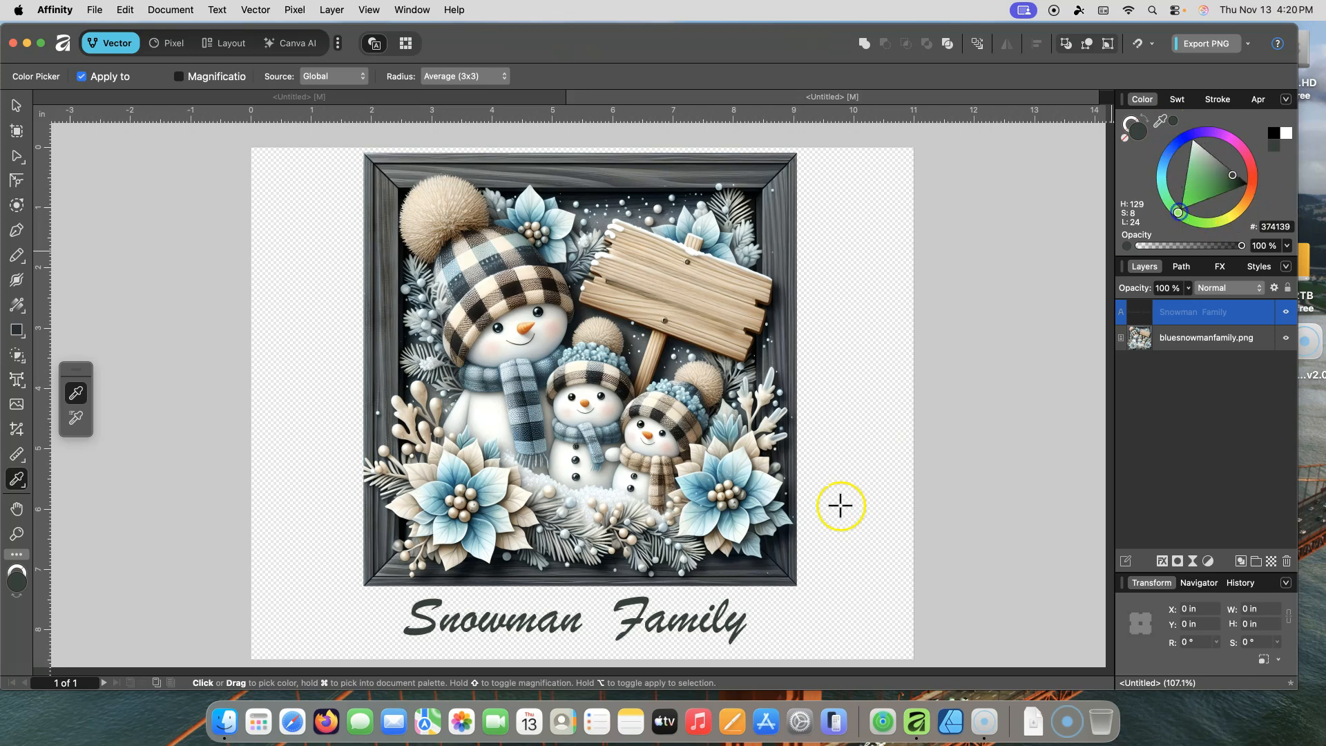
pyautogui.moveTo(666, 592); pyautogui.dragTo(663, 603)
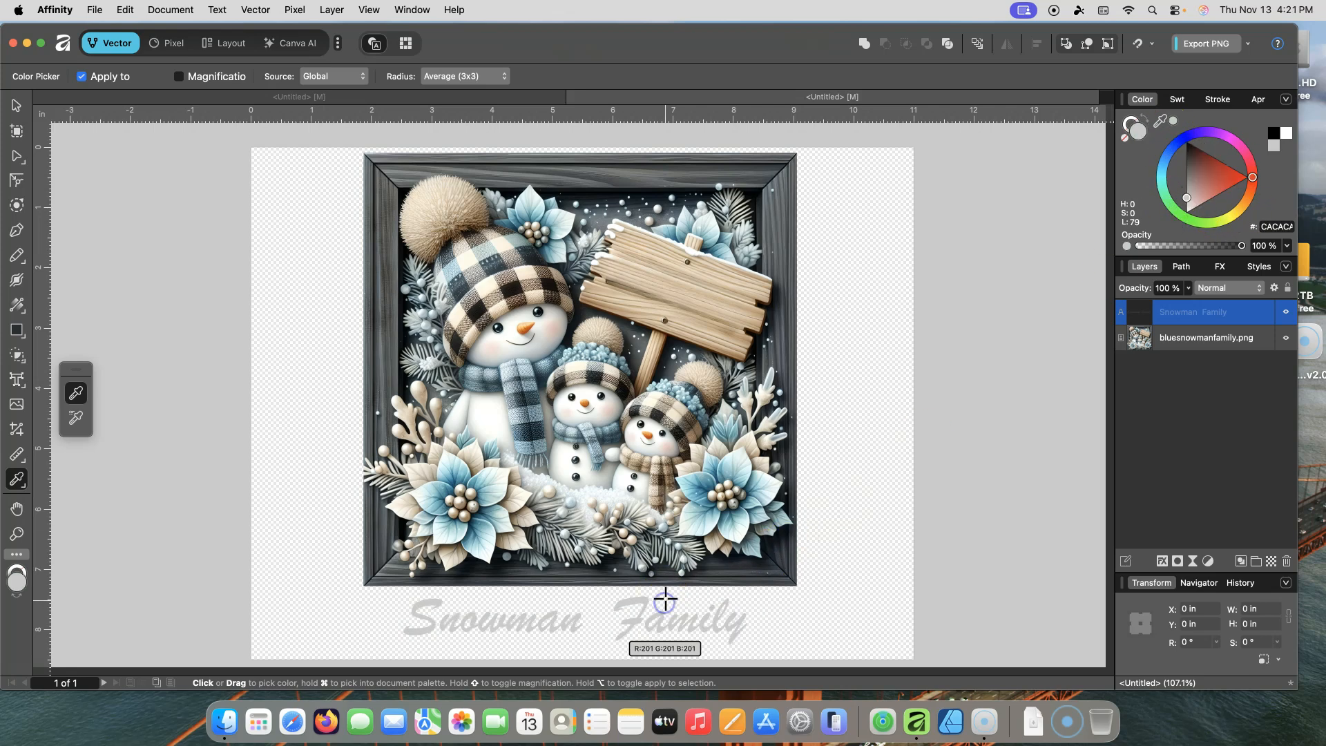
pyautogui.click(1183, 228)
pyautogui.moveTo(1182, 227)
pyautogui.mouseDown()
pyautogui.moveTo(1163, 181)
pyautogui.moveTo(1182, 144)
pyautogui.moveTo(1232, 153)
pyautogui.mouseUp()
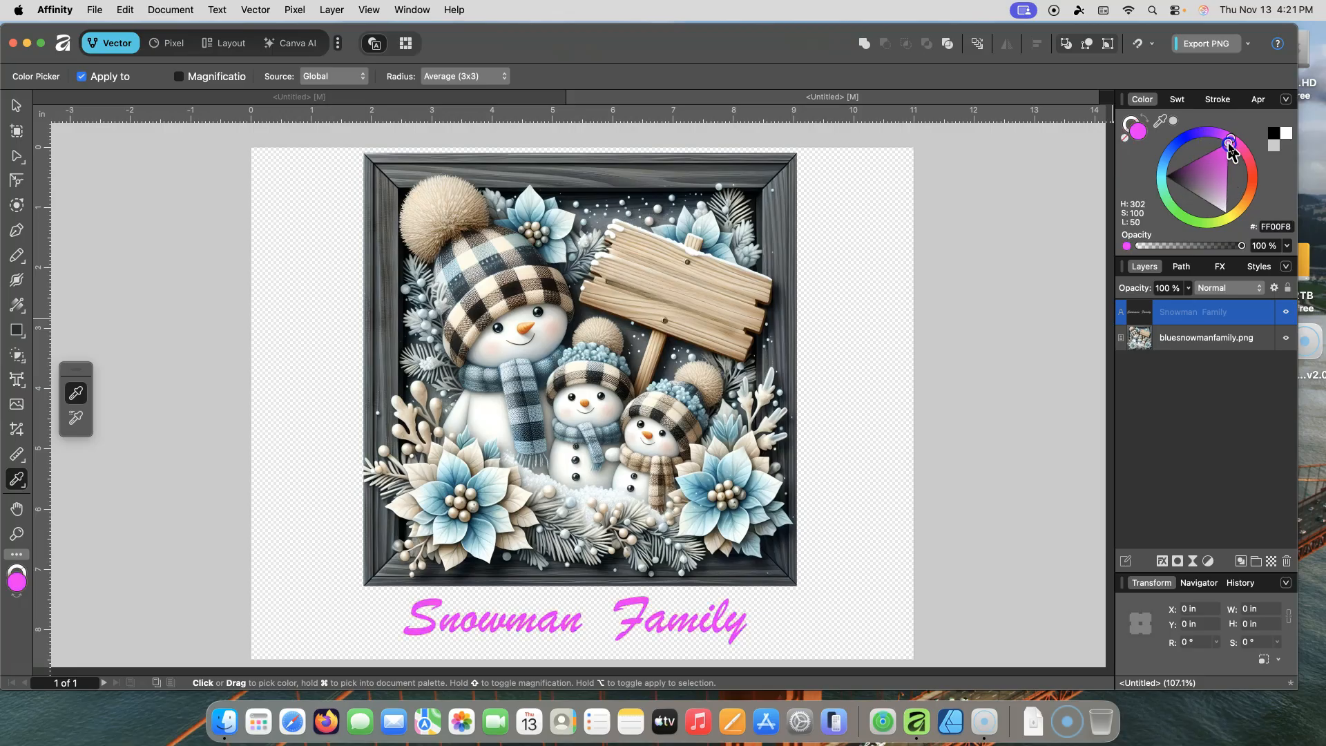
pyautogui.click(1274, 133)
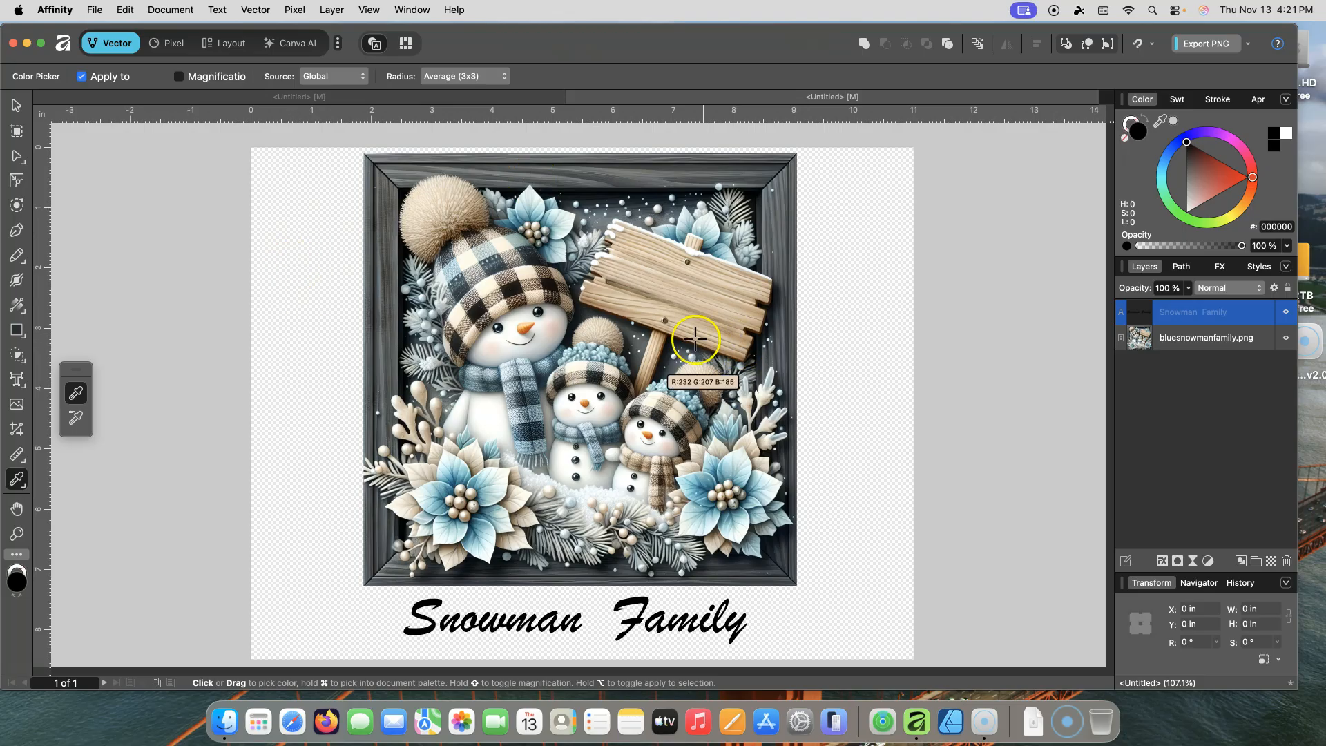
# Step: Try Bevel/Emboss and 3D quick effects on the title text
pyautogui.click(16, 109)
pyautogui.click(526, 607)
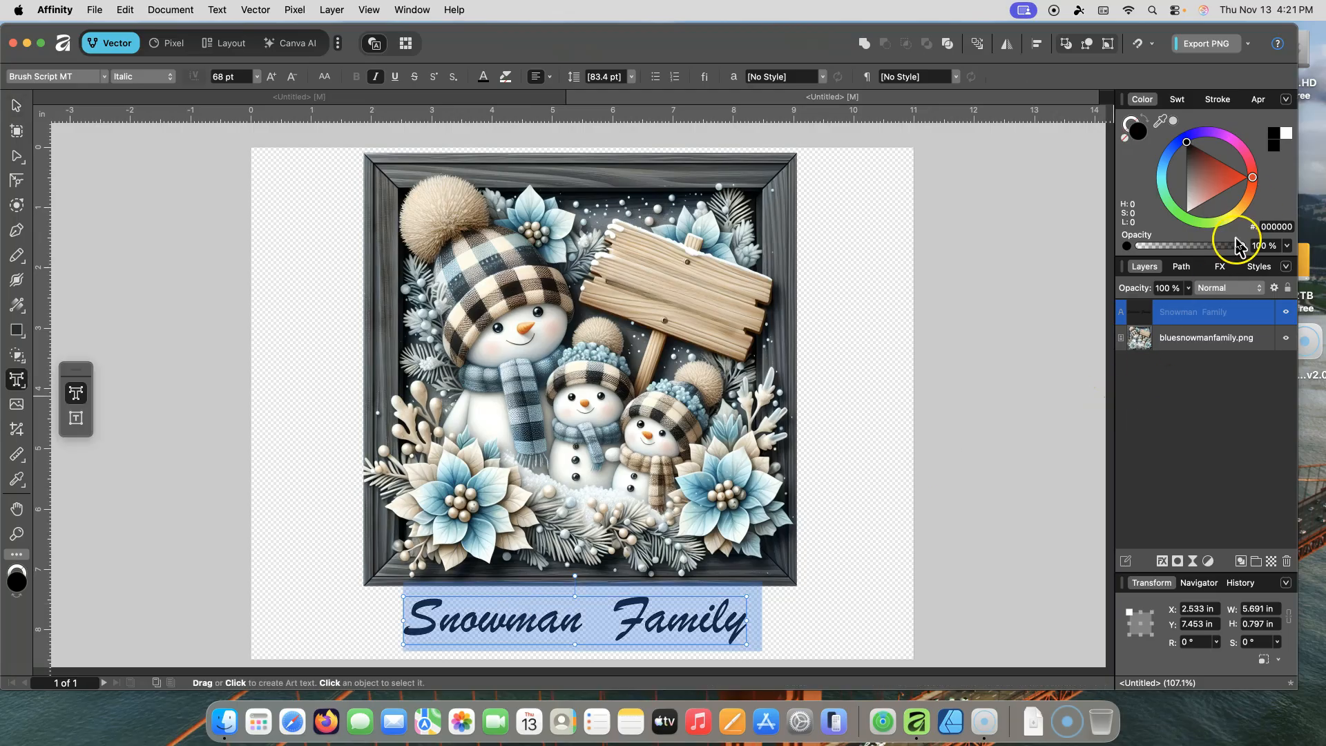
pyautogui.click(1220, 266)
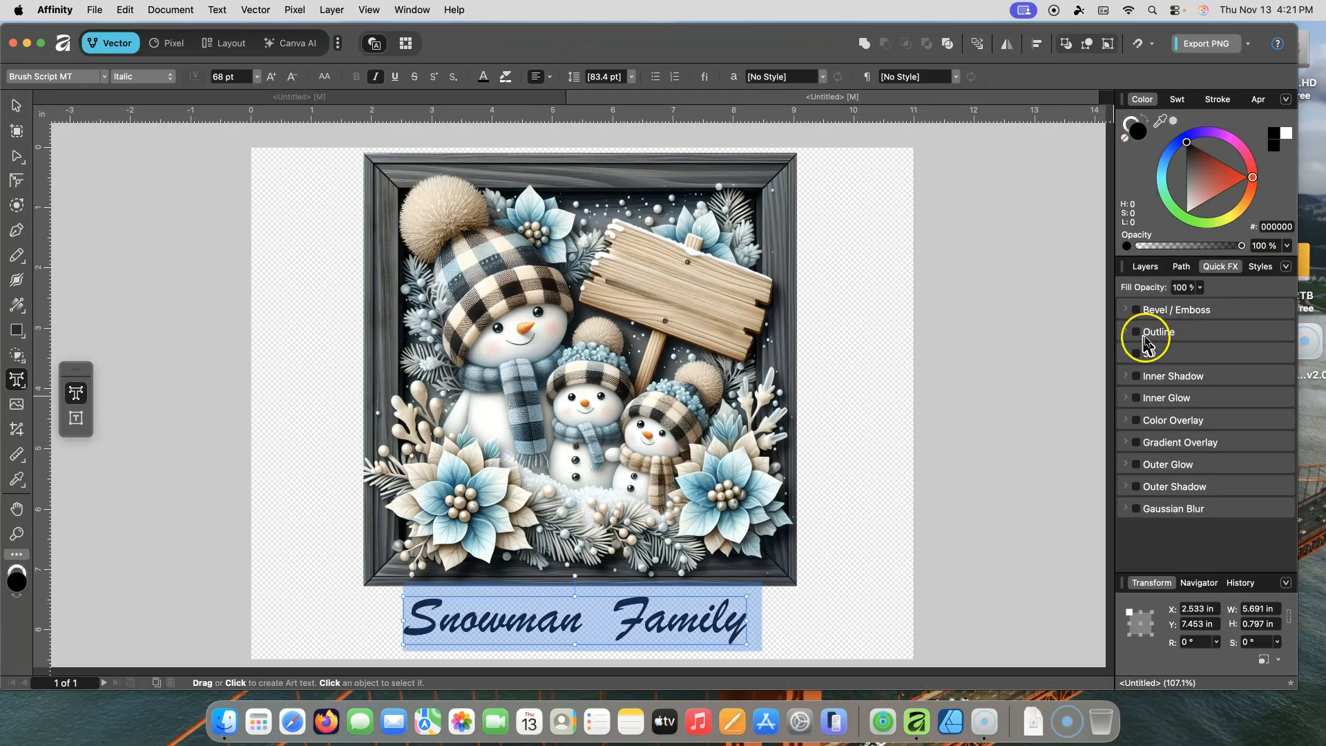
pyautogui.click(1138, 314)
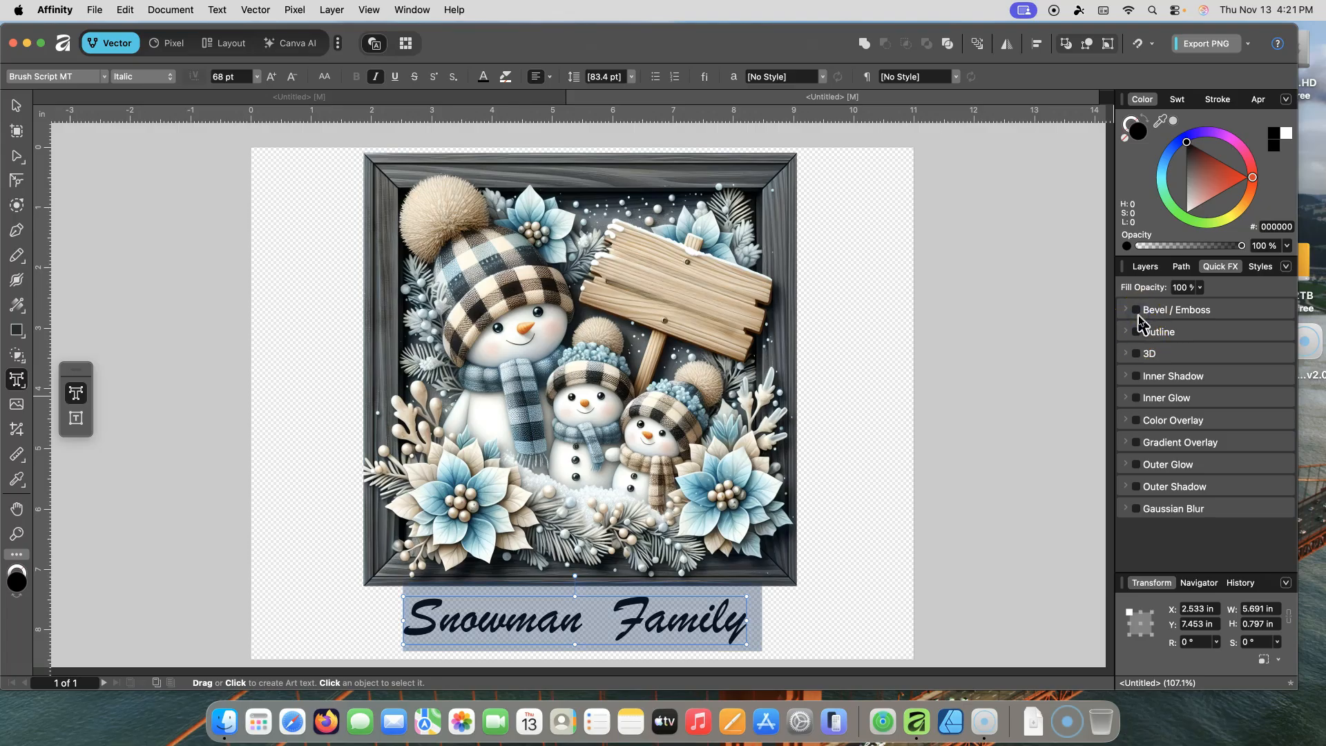
pyautogui.click(1221, 316)
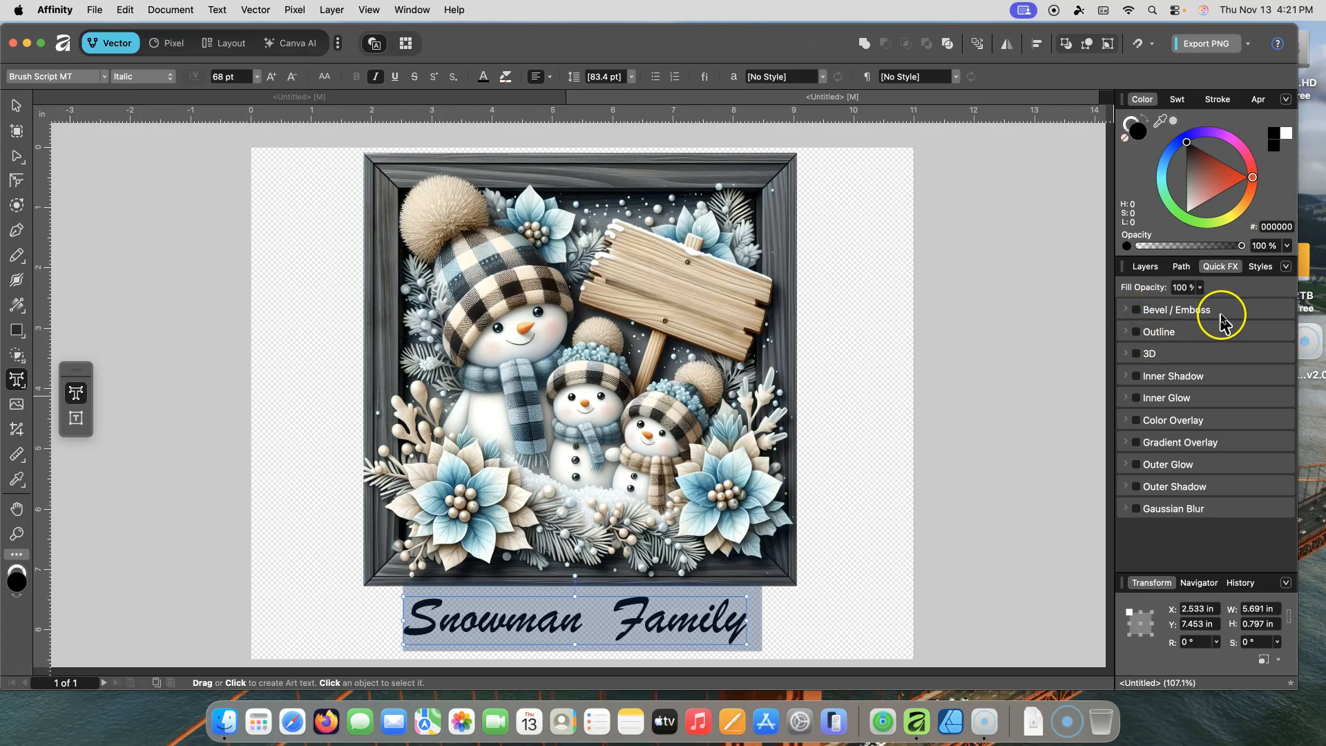
pyautogui.click(1133, 310)
pyautogui.click(1129, 312)
pyautogui.moveTo(1182, 353)
pyautogui.mouseDown()
pyautogui.moveTo(1256, 343)
pyautogui.moveTo(1214, 364)
pyautogui.moveTo(1158, 358)
pyautogui.mouseUp()
pyautogui.click(1135, 314)
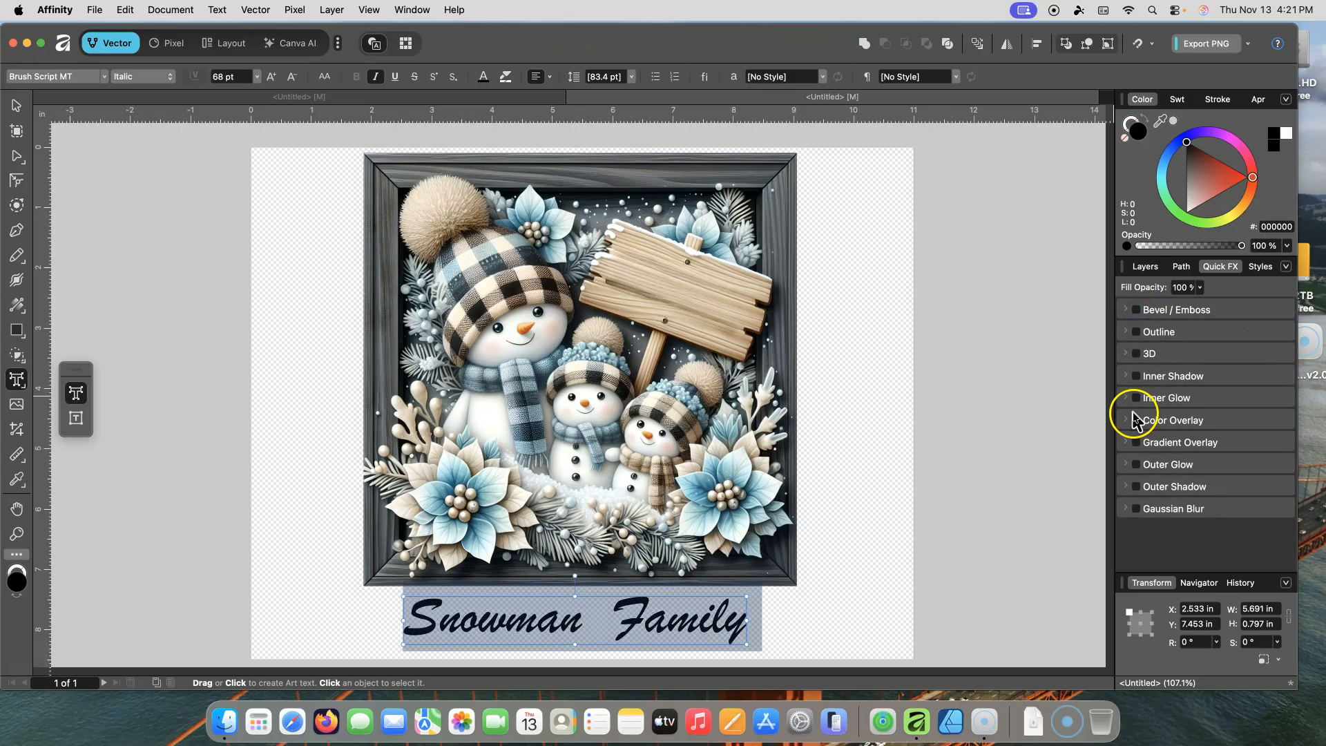
pyautogui.click(1136, 353)
pyautogui.click(1181, 401)
pyautogui.moveTo(1185, 408); pyautogui.dragTo(1237, 402)
pyautogui.click(1136, 354)
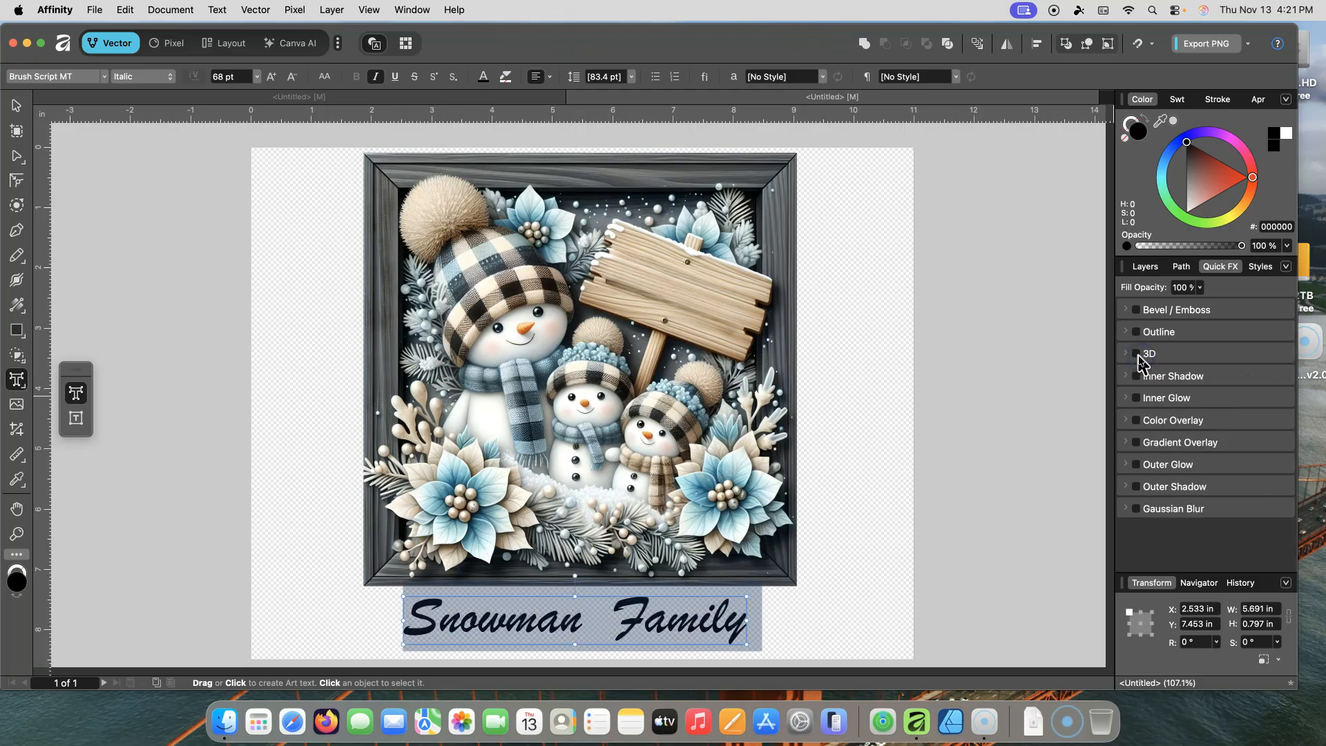
# Step: Try adding a yellow-green Outline effect with about 0.7 px radius to the title, then switch it off
pyautogui.click(1136, 332)
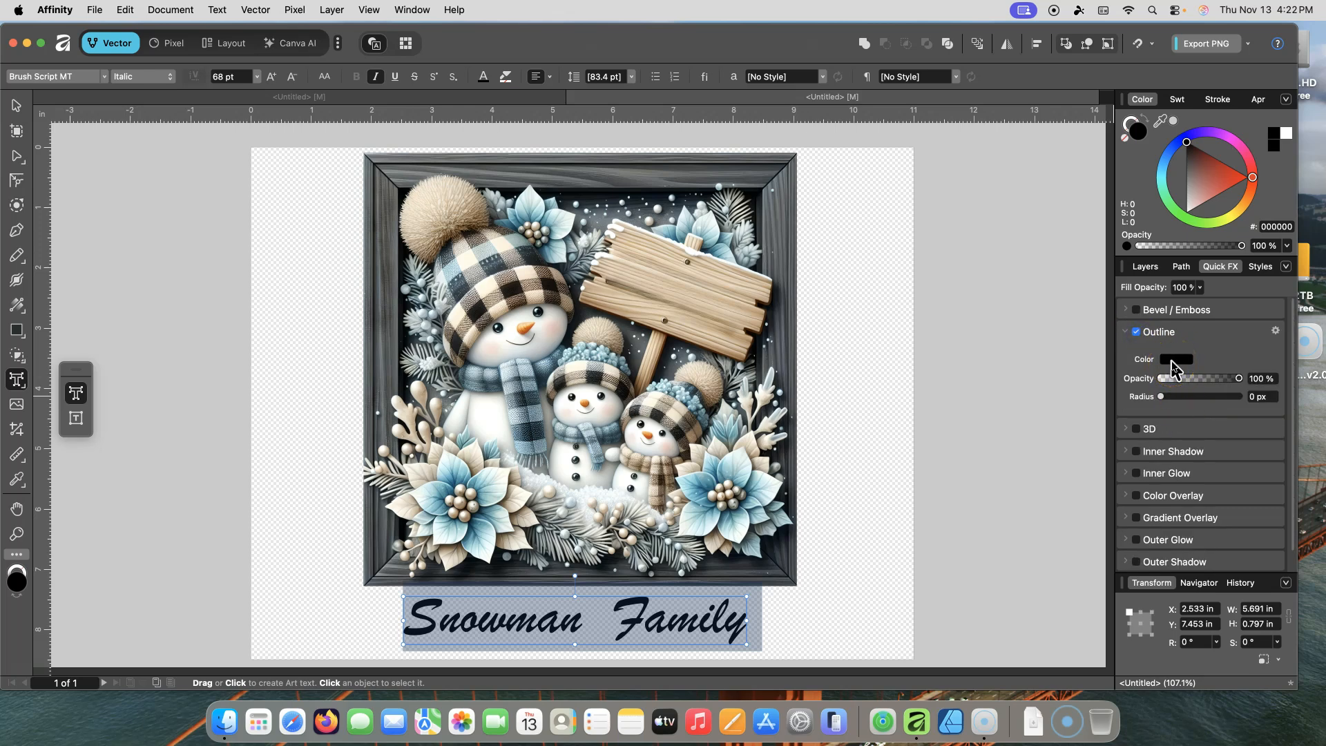
pyautogui.click(1174, 360)
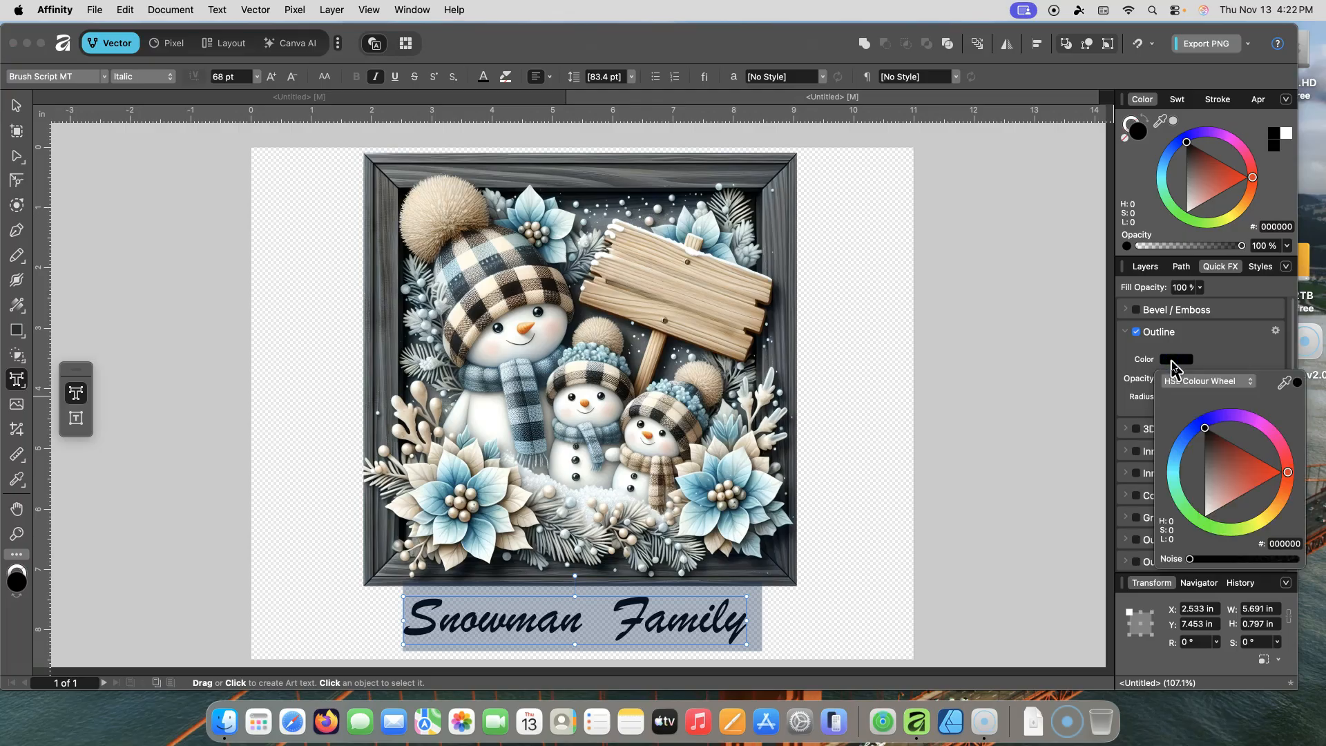
pyautogui.moveTo(1283, 473); pyautogui.dragTo(1249, 526)
pyautogui.click(1219, 360)
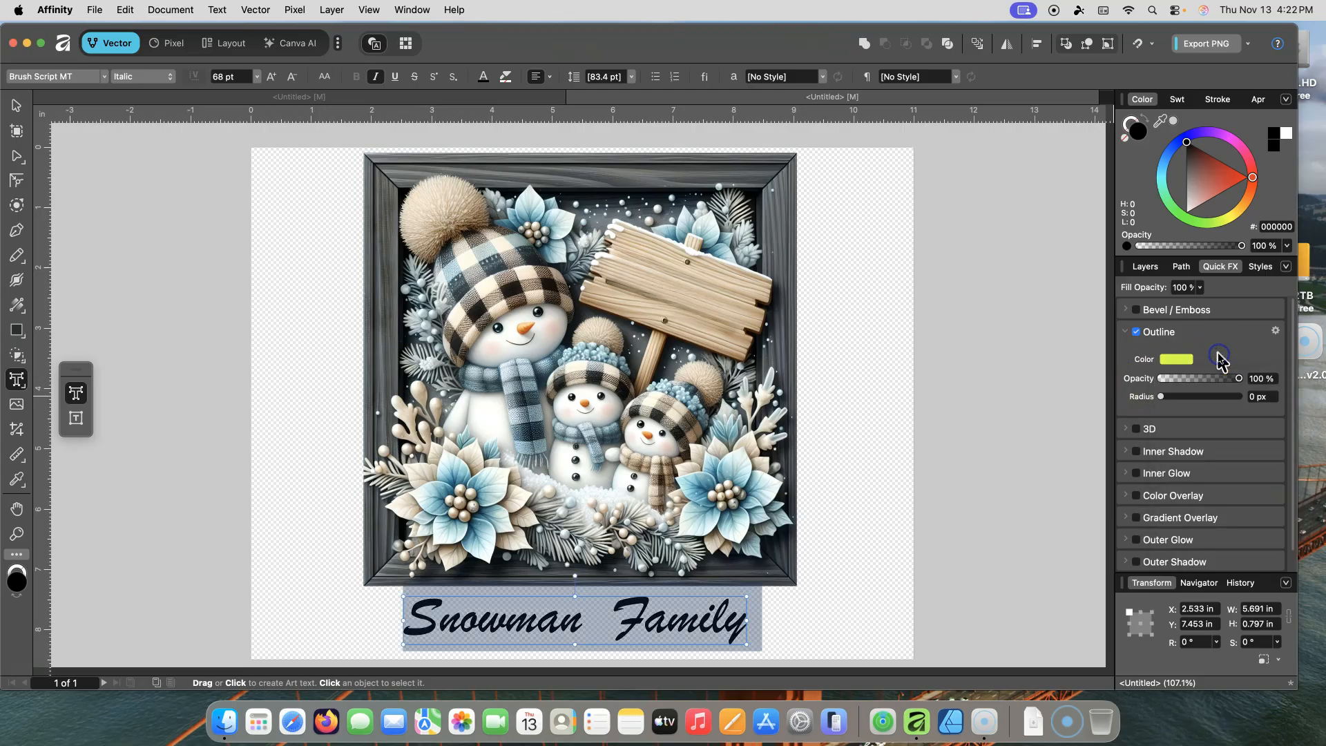
pyautogui.moveTo(1161, 398)
pyautogui.mouseDown()
pyautogui.moveTo(1201, 410)
pyautogui.moveTo(1172, 407)
pyautogui.mouseUp()
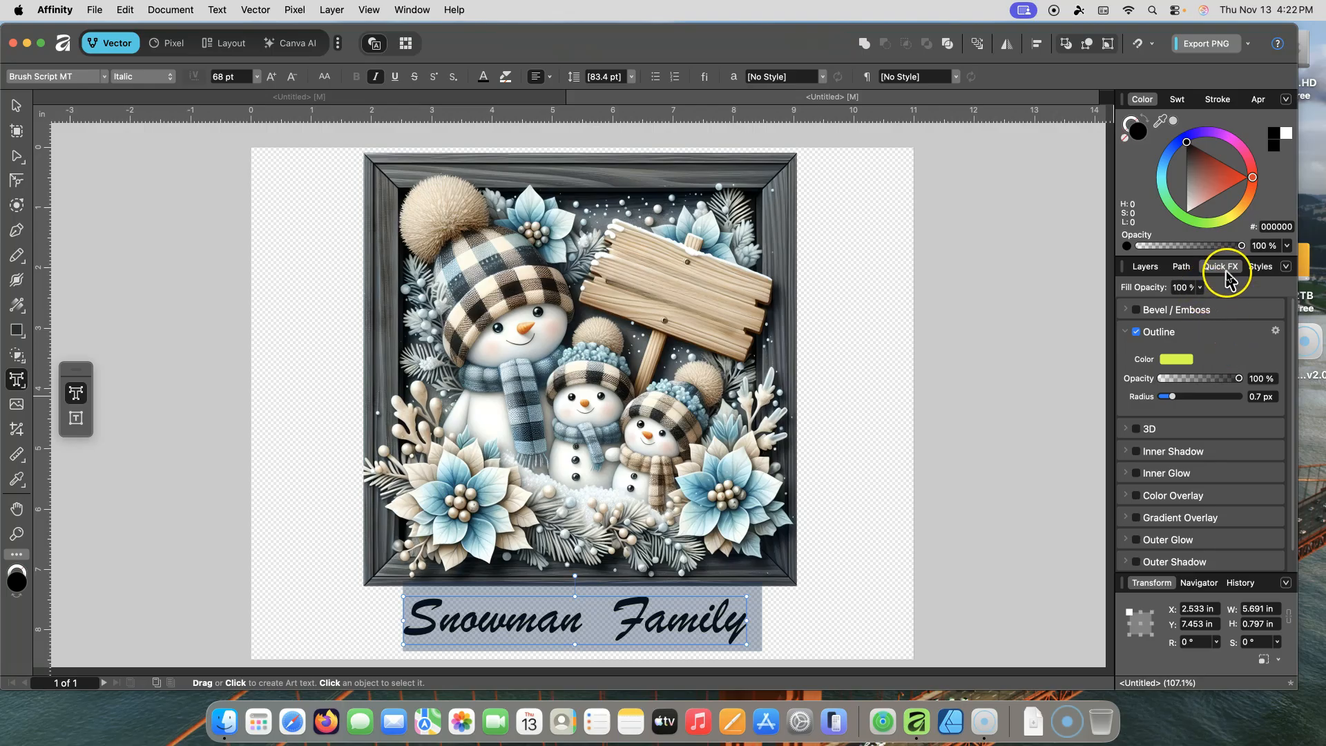
pyautogui.click(1136, 331)
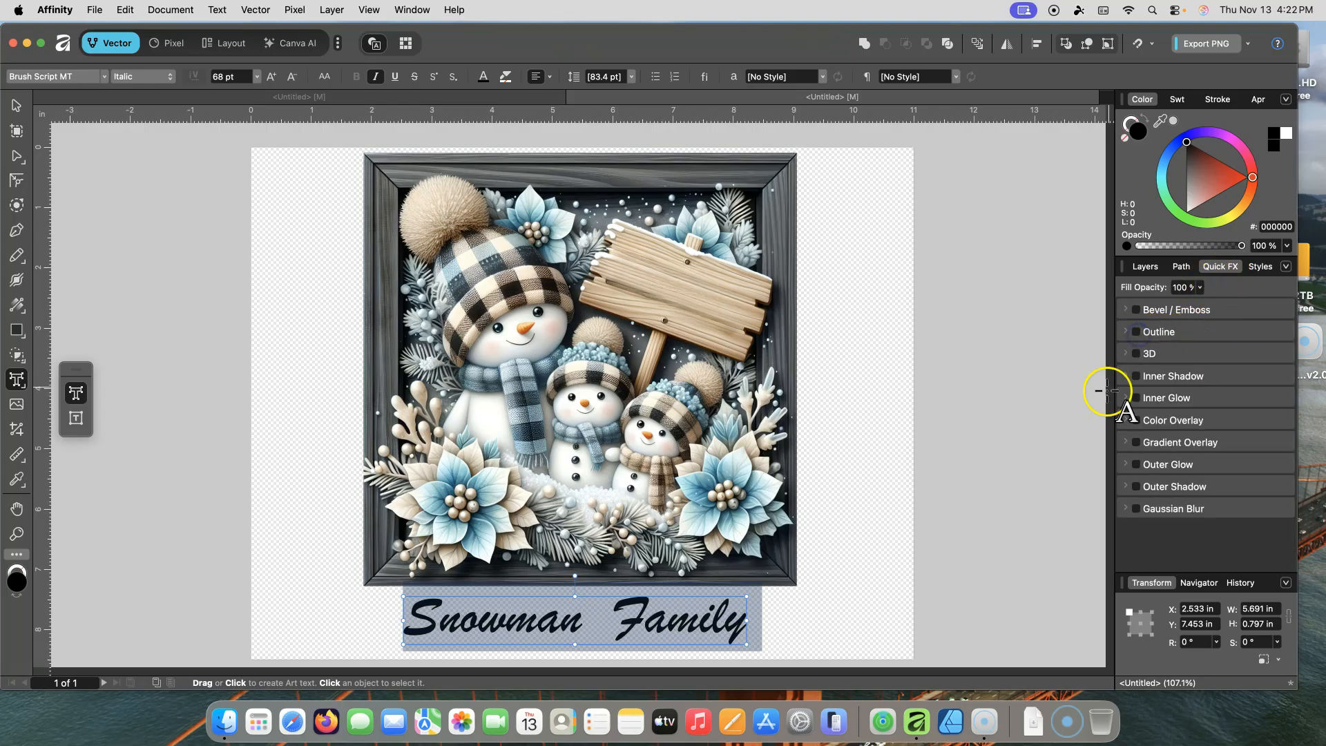
# Step: Widen the title's frame so its text grows to 71.6 pt, keeping the Brush Script MT font
pyautogui.click(1145, 267)
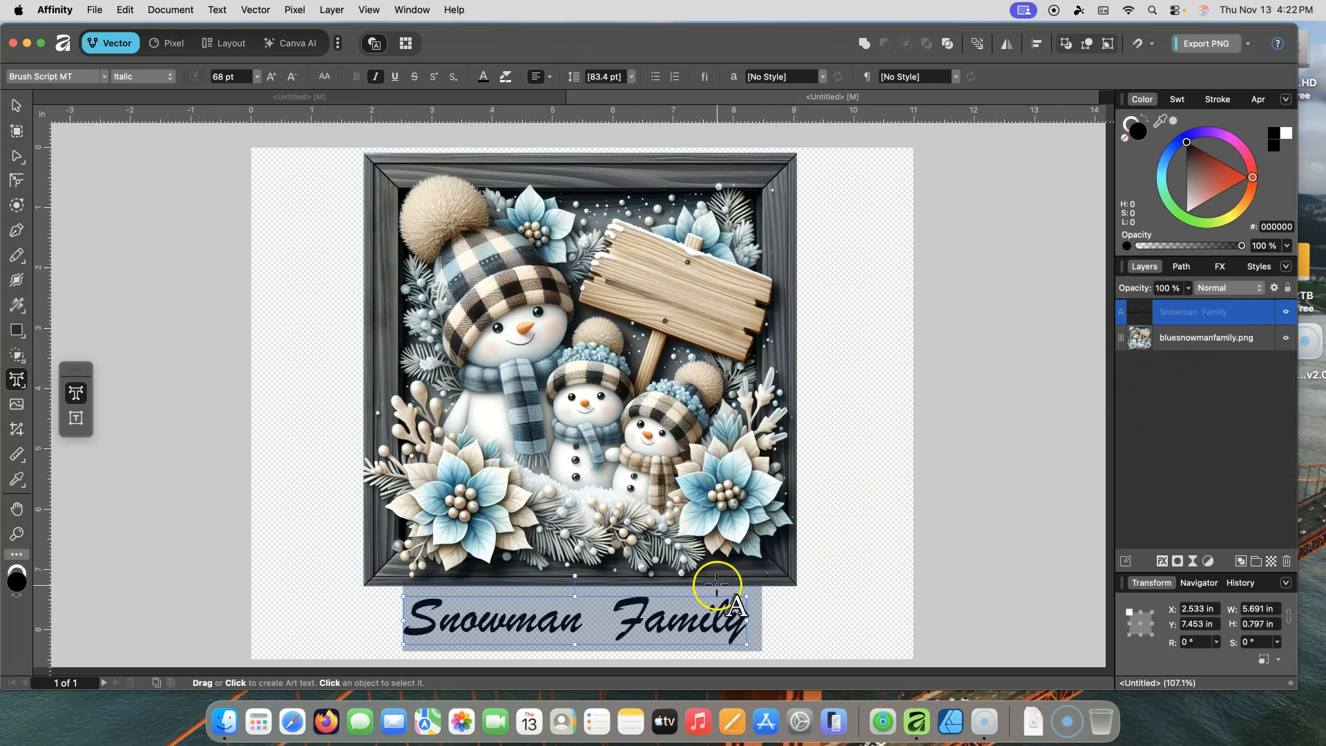
pyautogui.moveTo(747, 594); pyautogui.dragTo(764, 594)
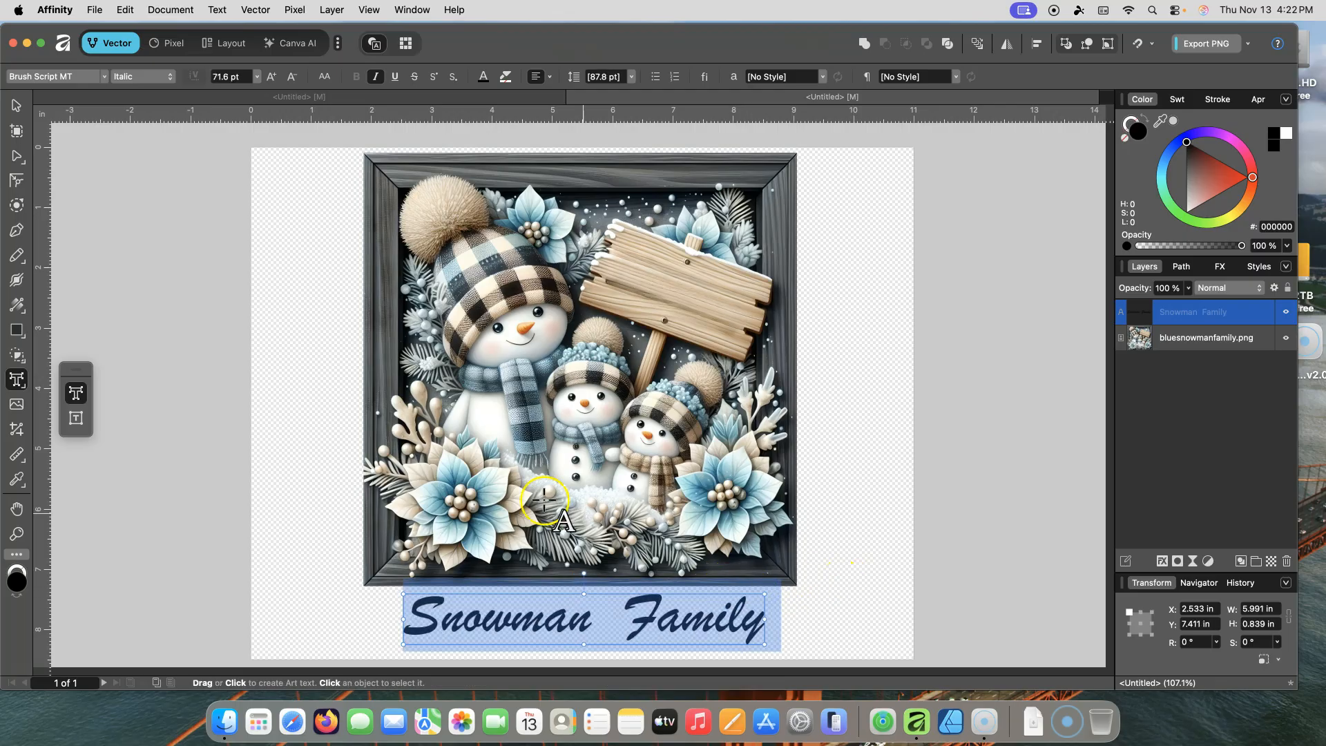
pyautogui.click(104, 76)
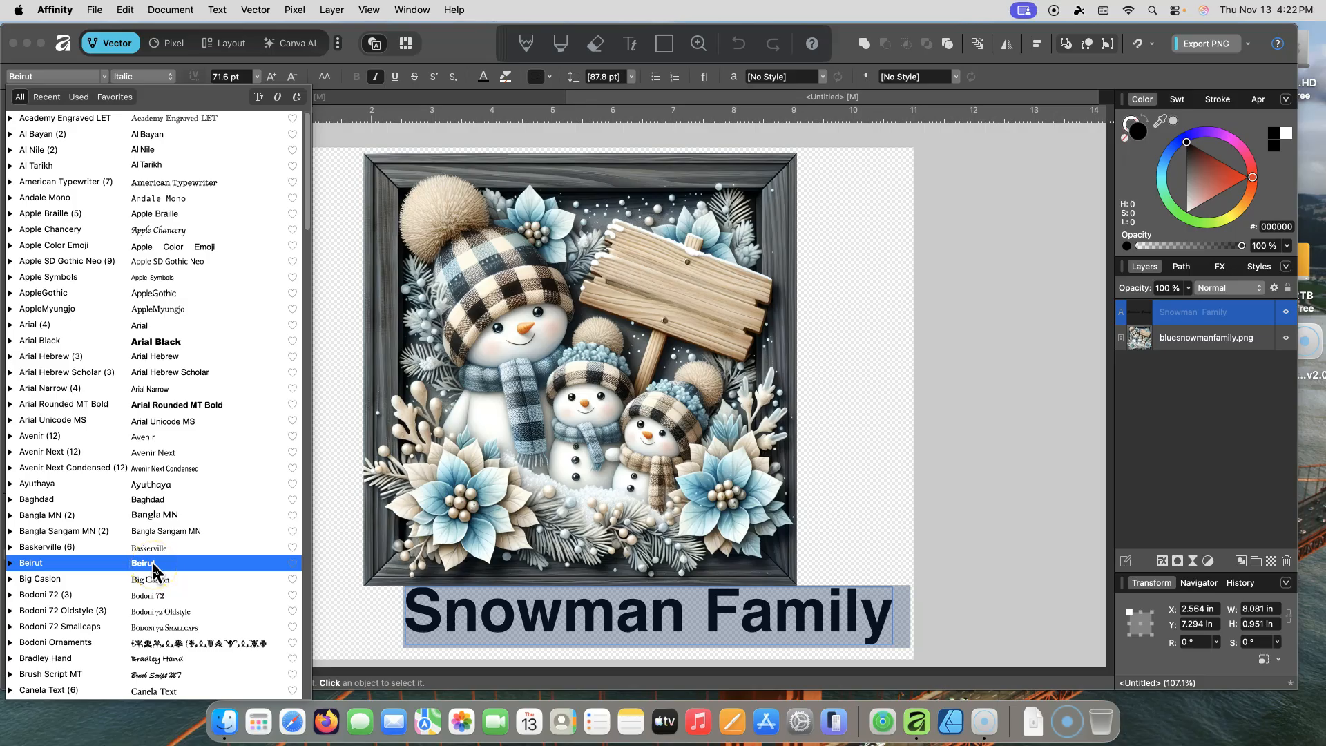
pyautogui.click(175, 671)
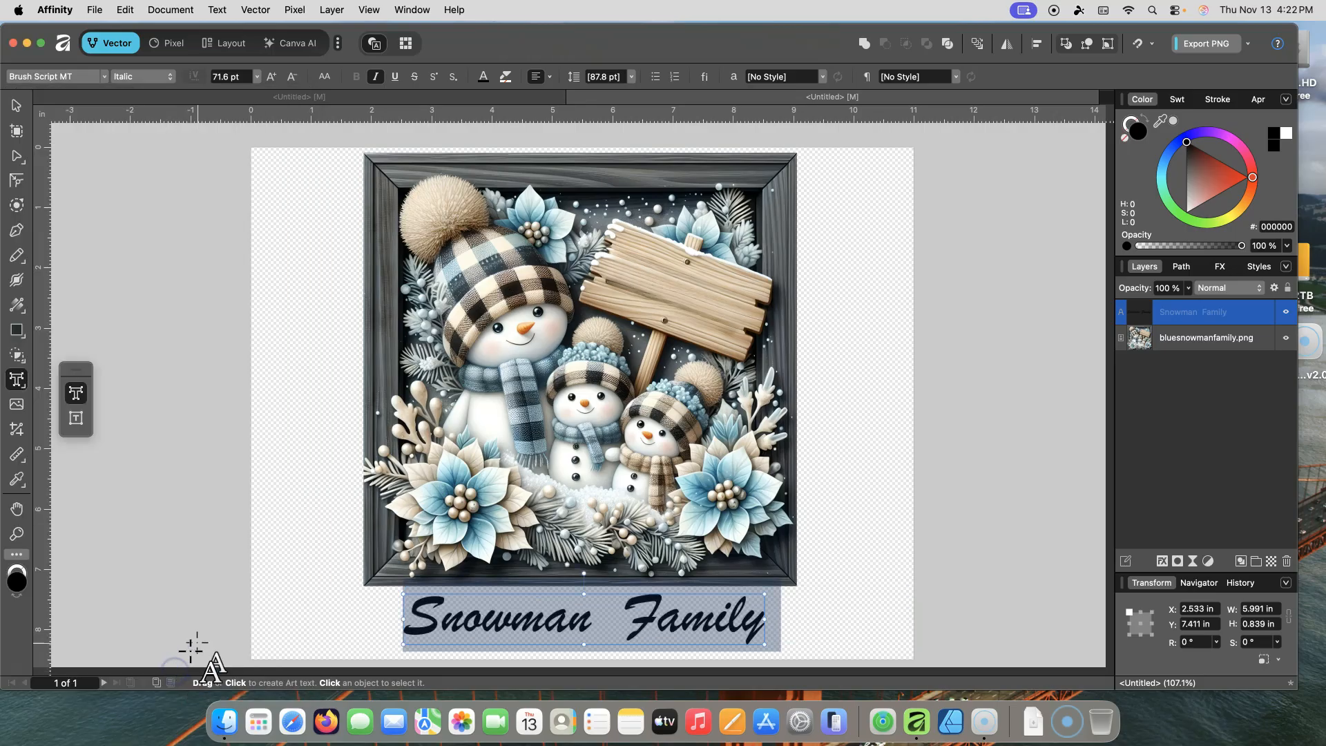
# Step: Deselect all objects with the Move tool and open the Print dialog
pyautogui.click(17, 106)
pyautogui.click(715, 422)
pyautogui.moveTo(715, 422); pyautogui.dragTo(712, 415)
pyautogui.click(997, 376)
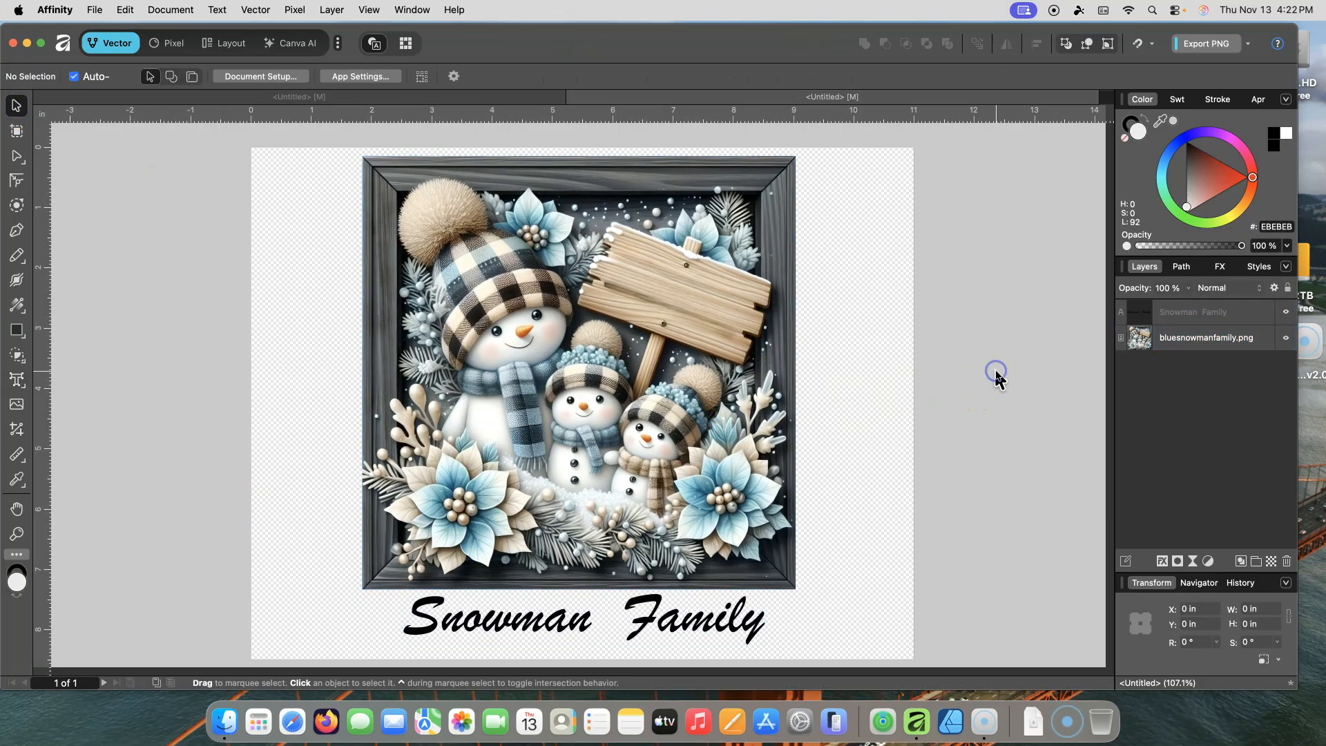
pyautogui.click(93, 10)
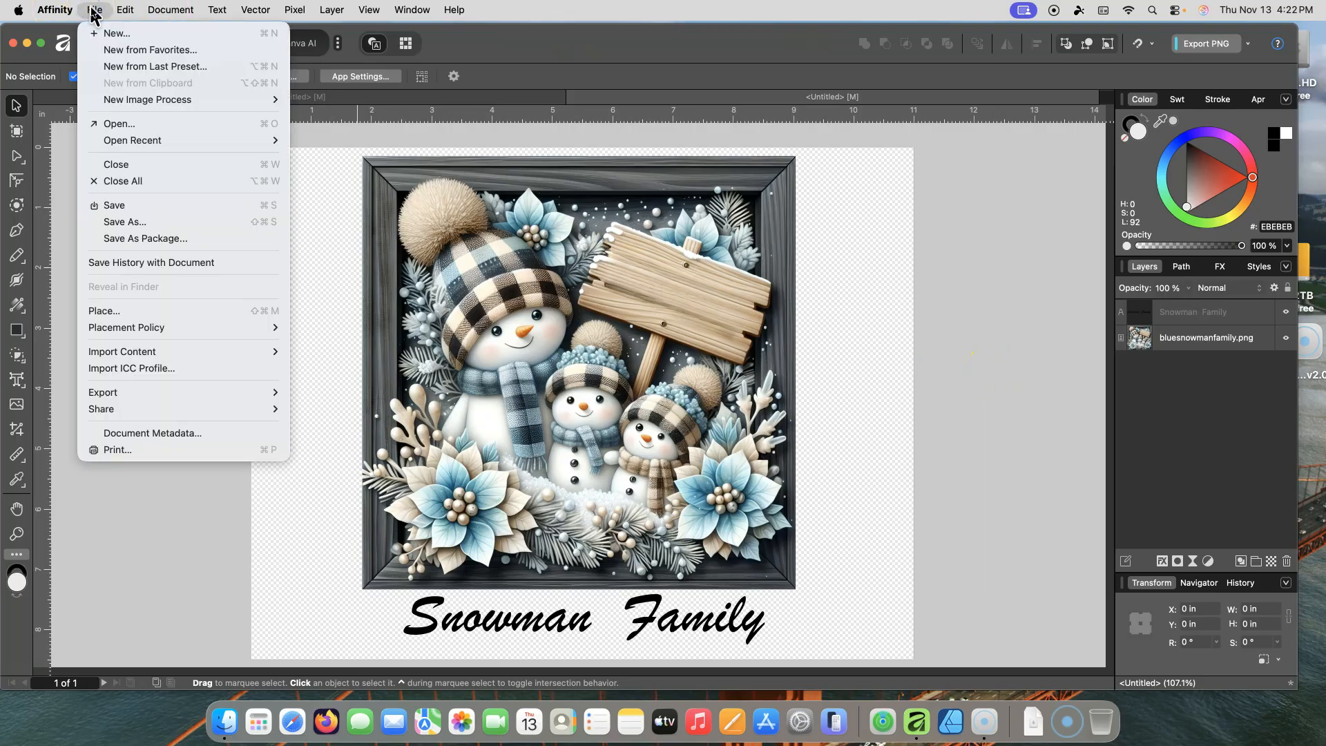
pyautogui.click(117, 450)
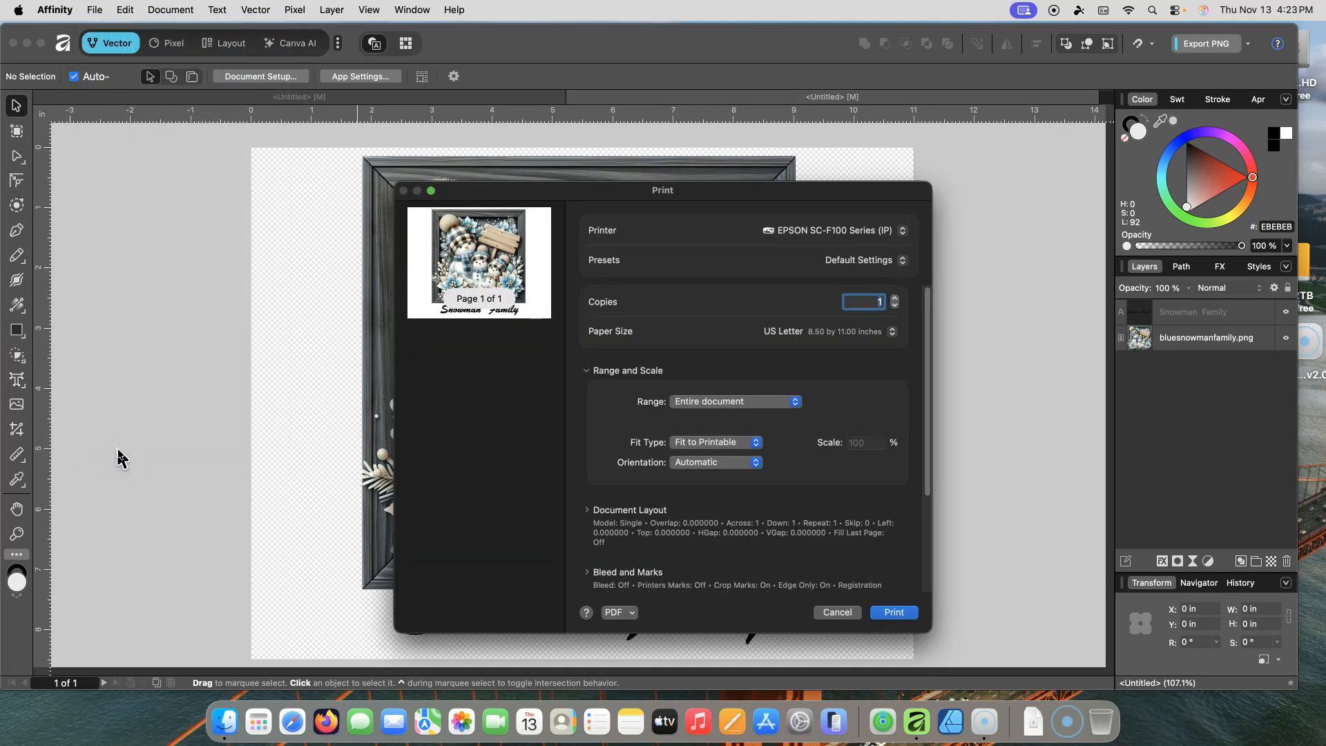
# Step: Choose the EPSON SC-F500 Series (IP) printer
pyautogui.click(901, 232)
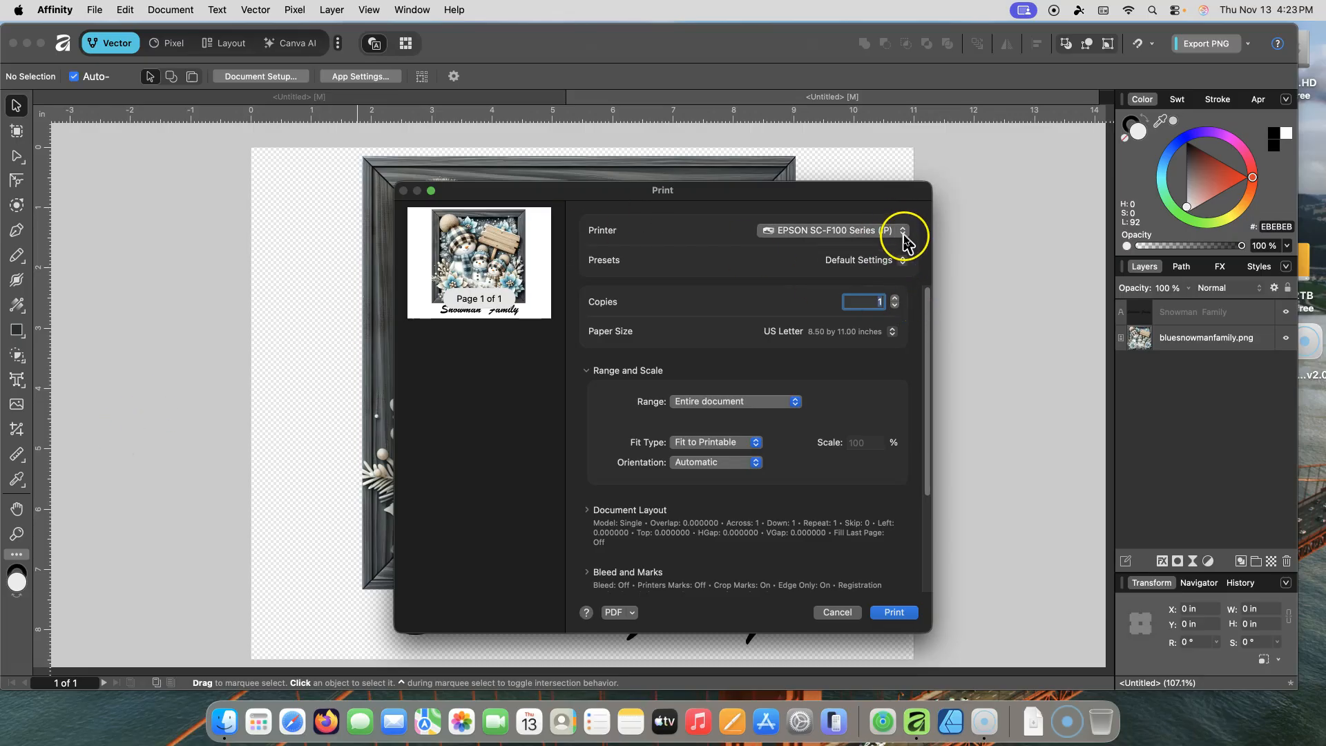
pyautogui.click(860, 250)
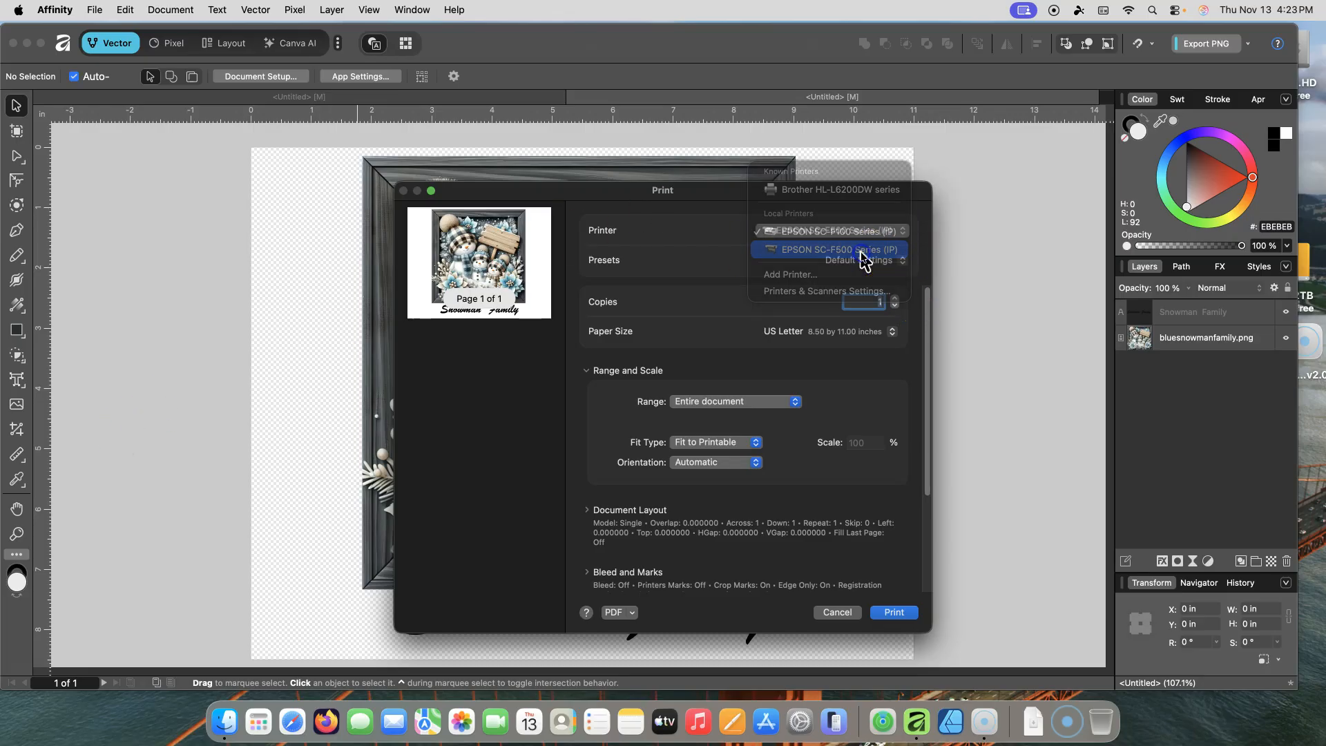
pyautogui.click(874, 235)
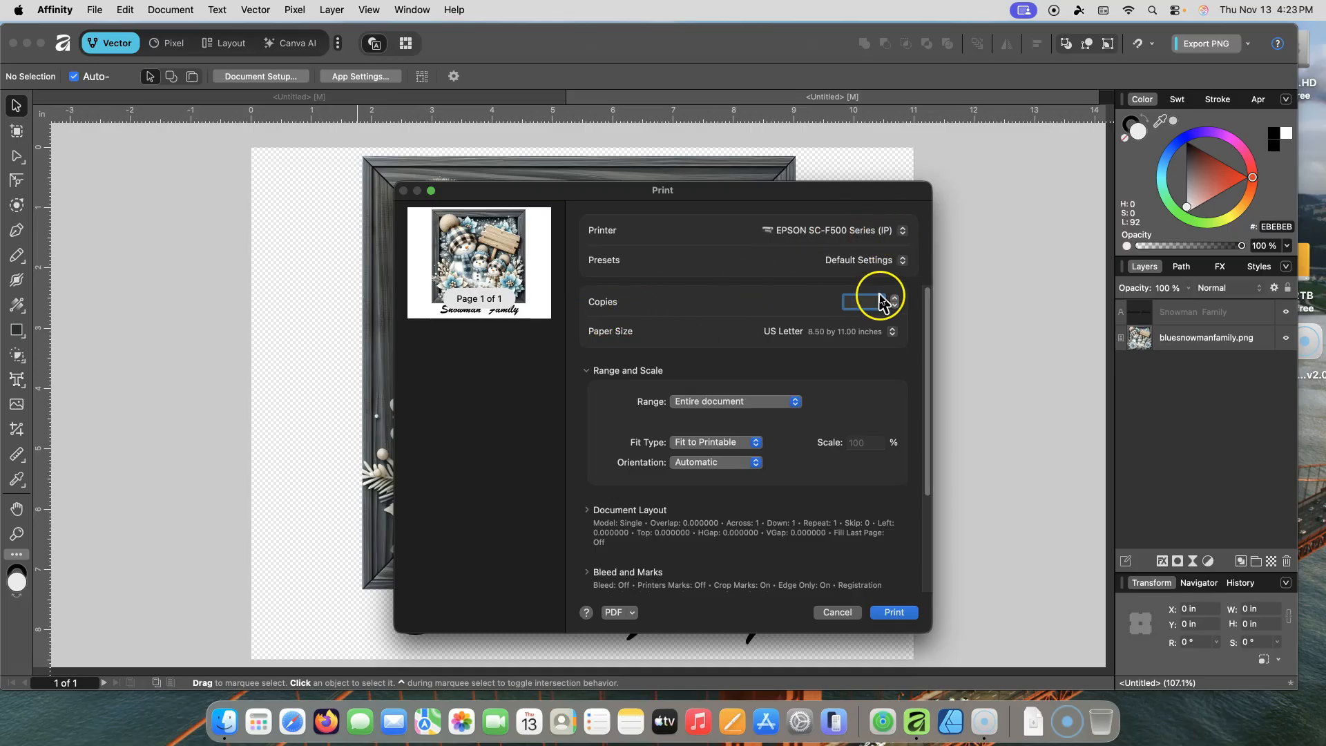
# Step: Try creating a custom paper size with EPSON SC-F500 Series (IP) margins, then cancel it
pyautogui.click(894, 333)
pyautogui.moveTo(896, 341)
pyautogui.click(856, 365)
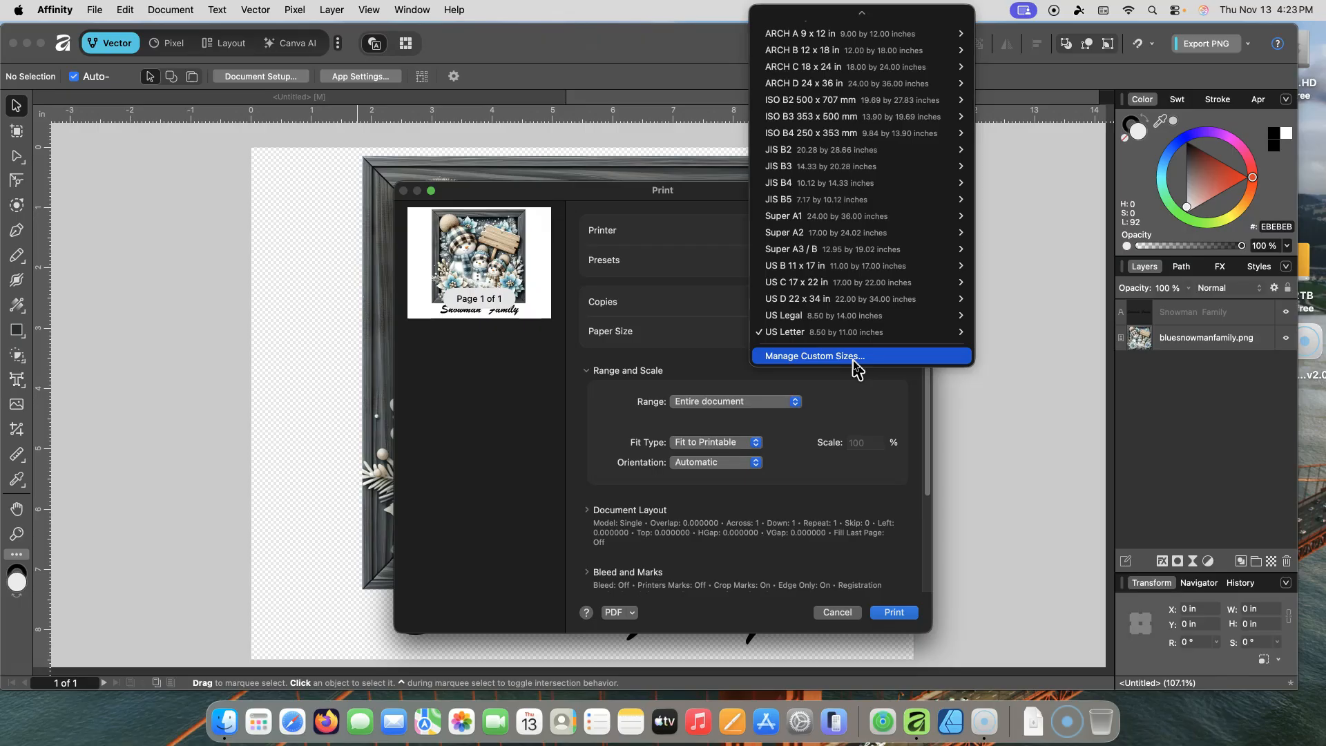
pyautogui.click(815, 356)
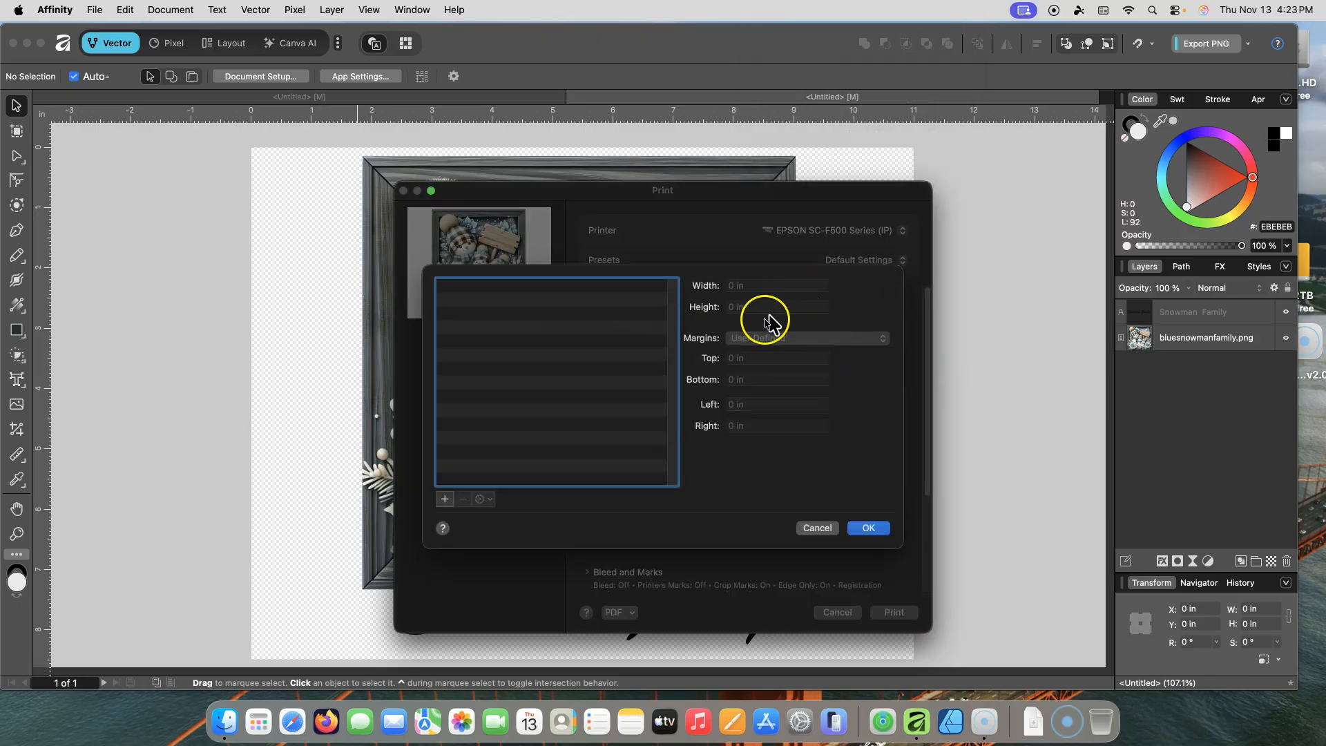
pyautogui.click(728, 287)
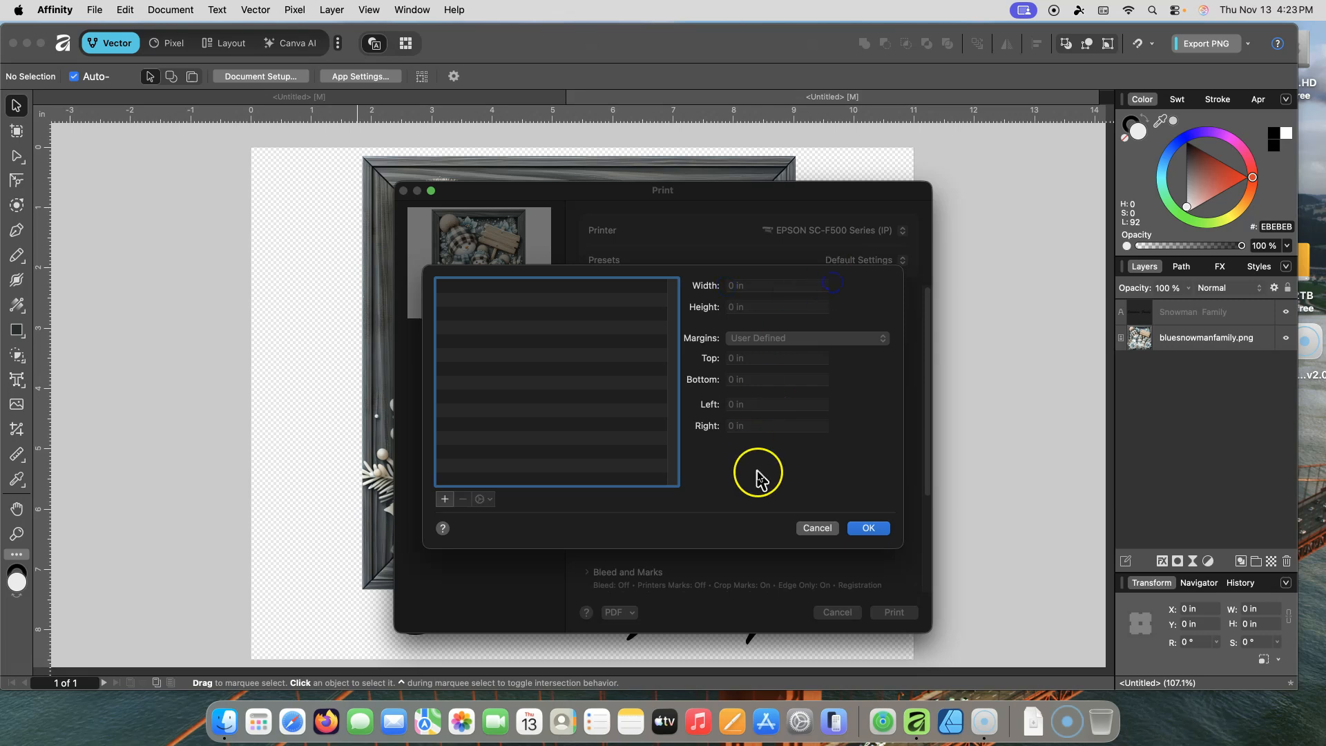
pyautogui.click(444, 498)
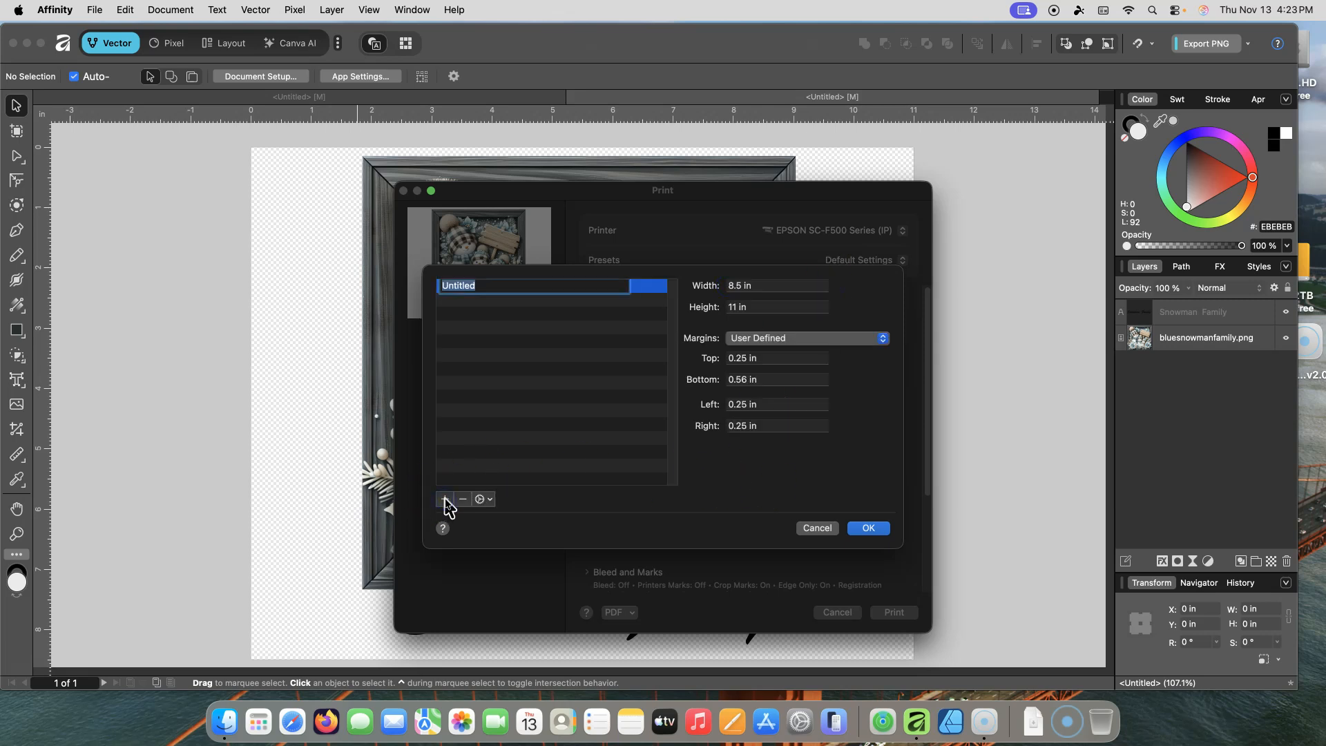
pyautogui.click(882, 343)
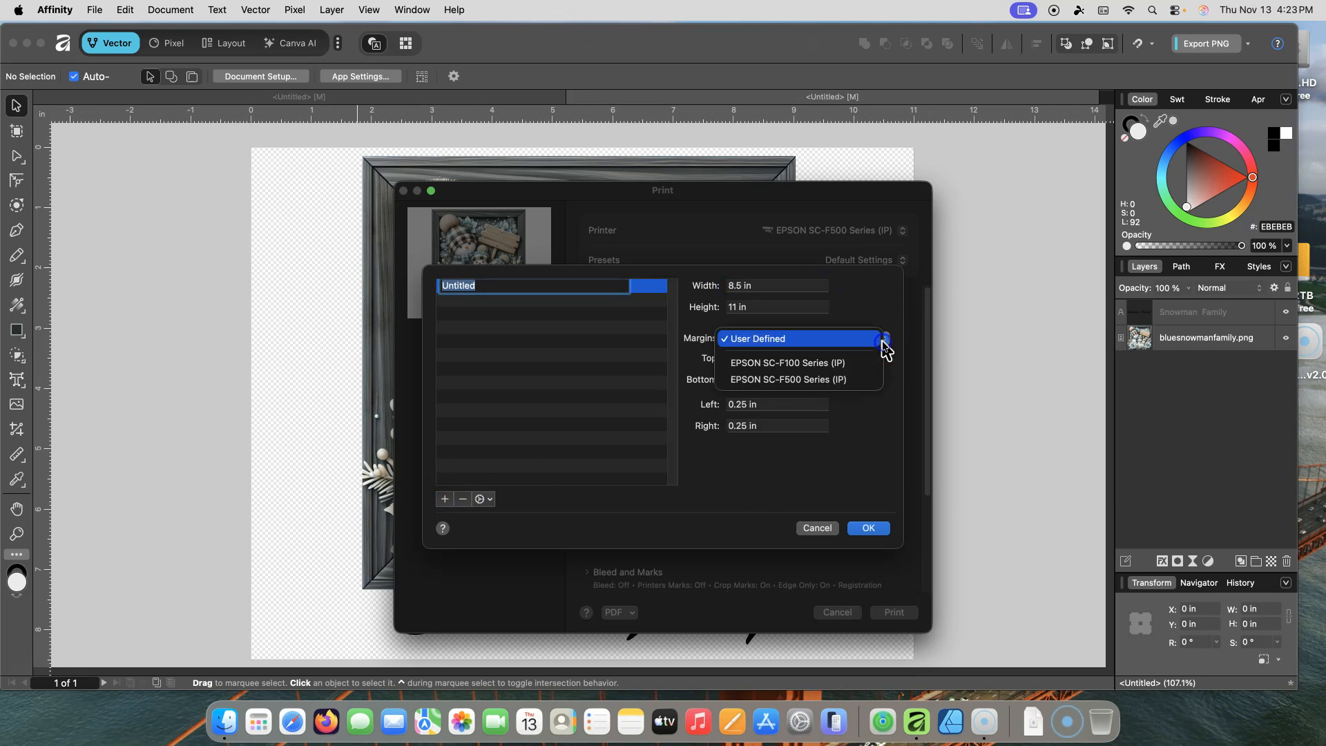
pyautogui.click(819, 379)
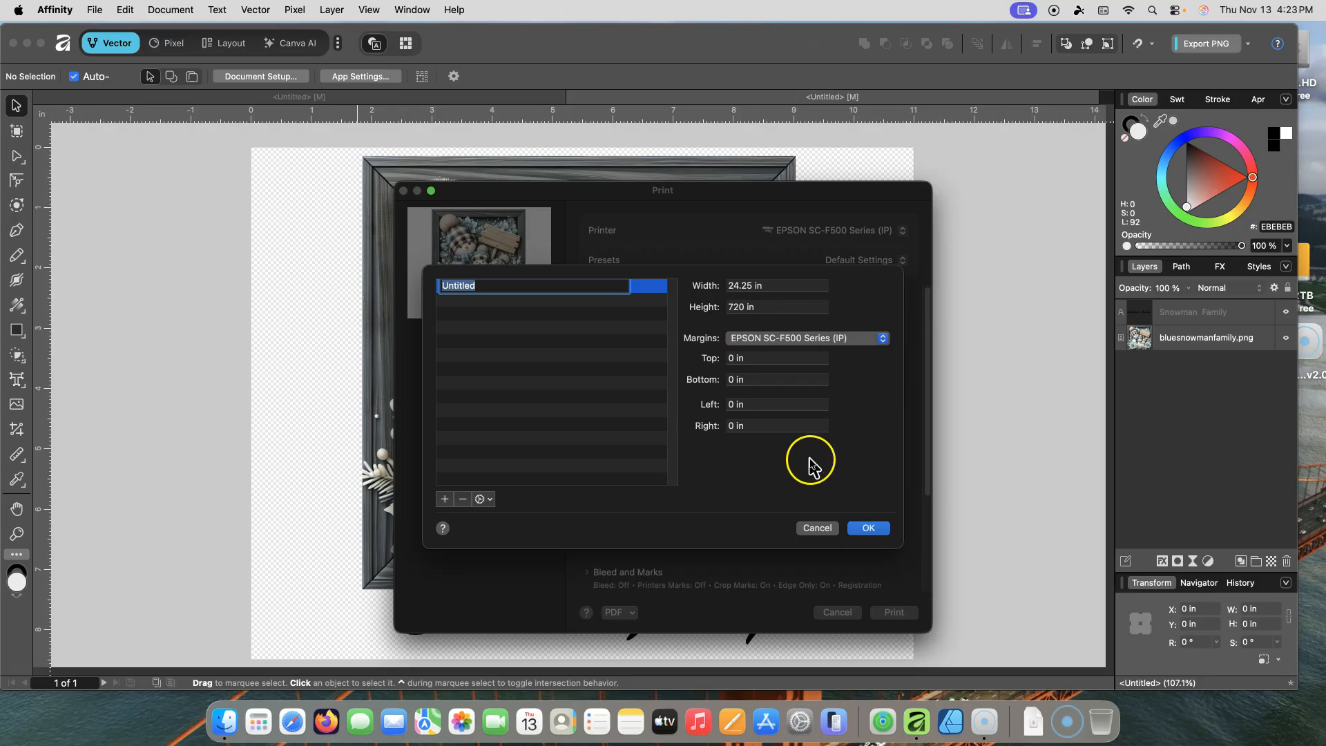
pyautogui.click(817, 528)
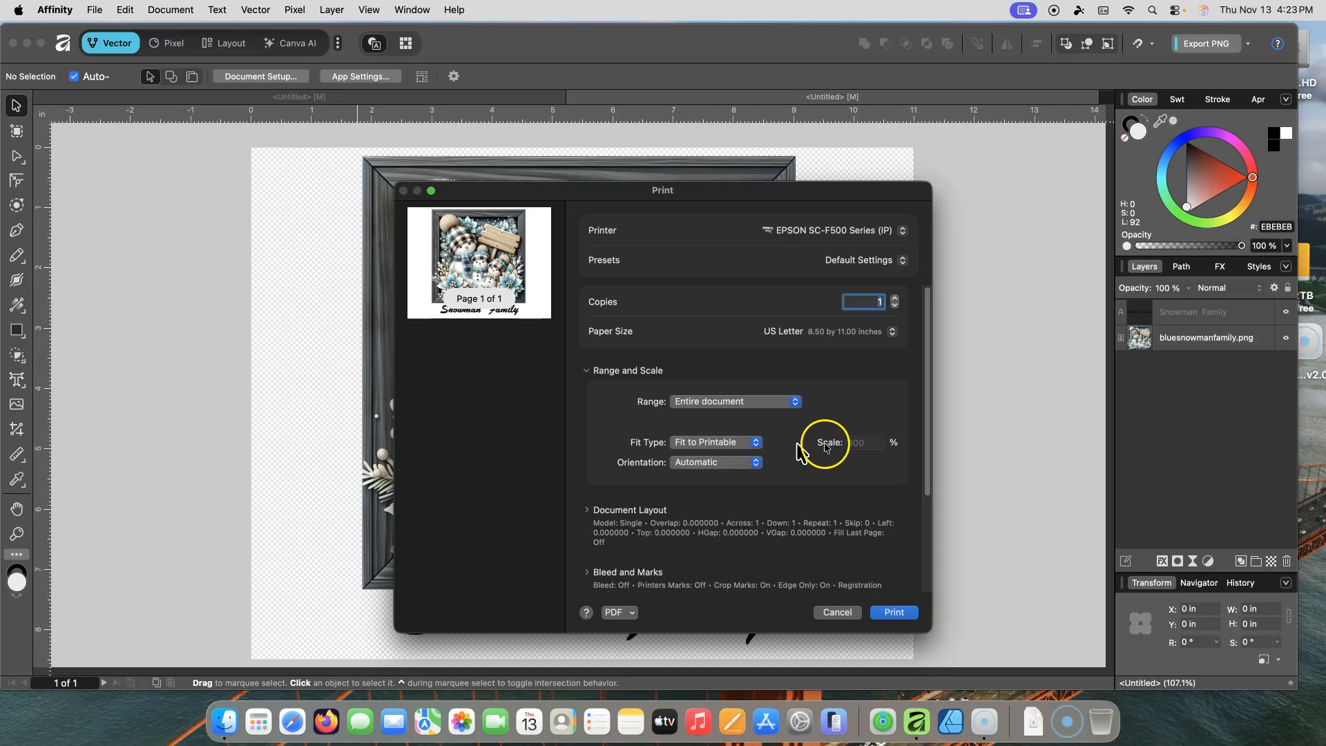
# Step: Set the print orientation to Landscape
pyautogui.click(756, 463)
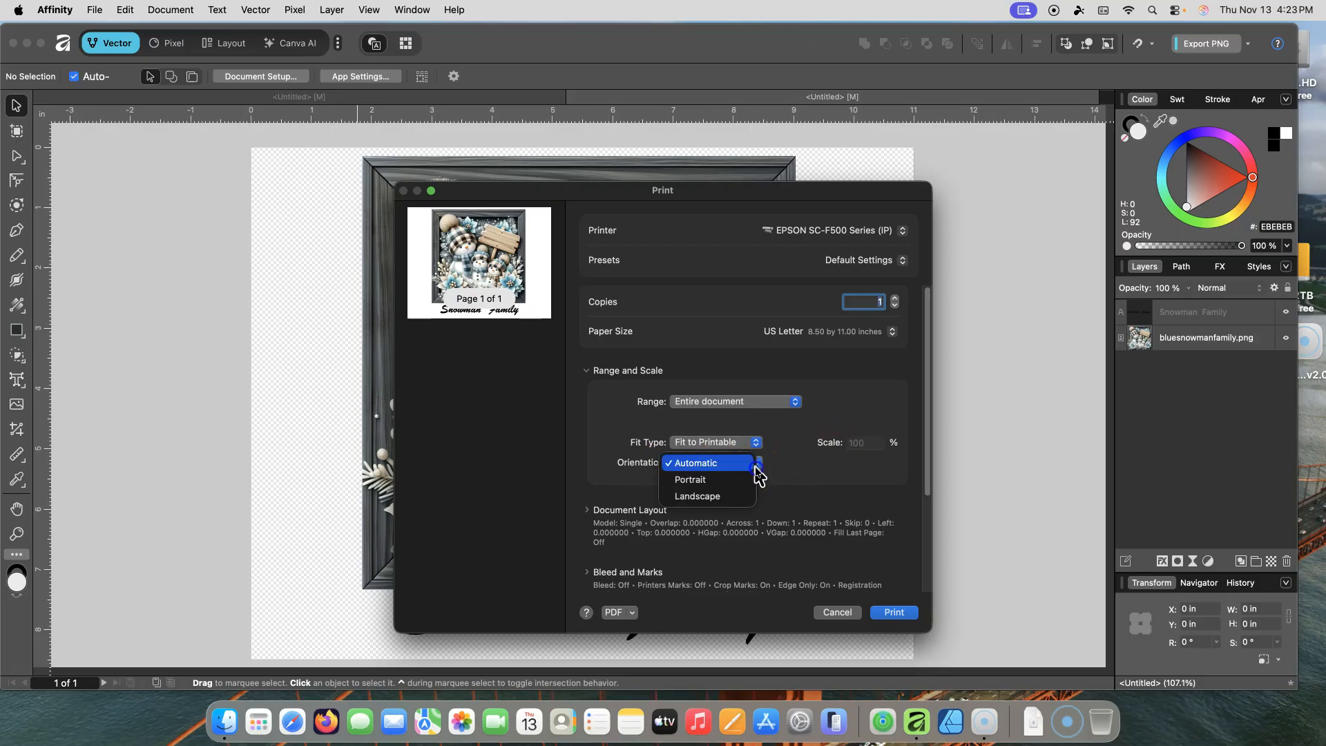
pyautogui.click(720, 481)
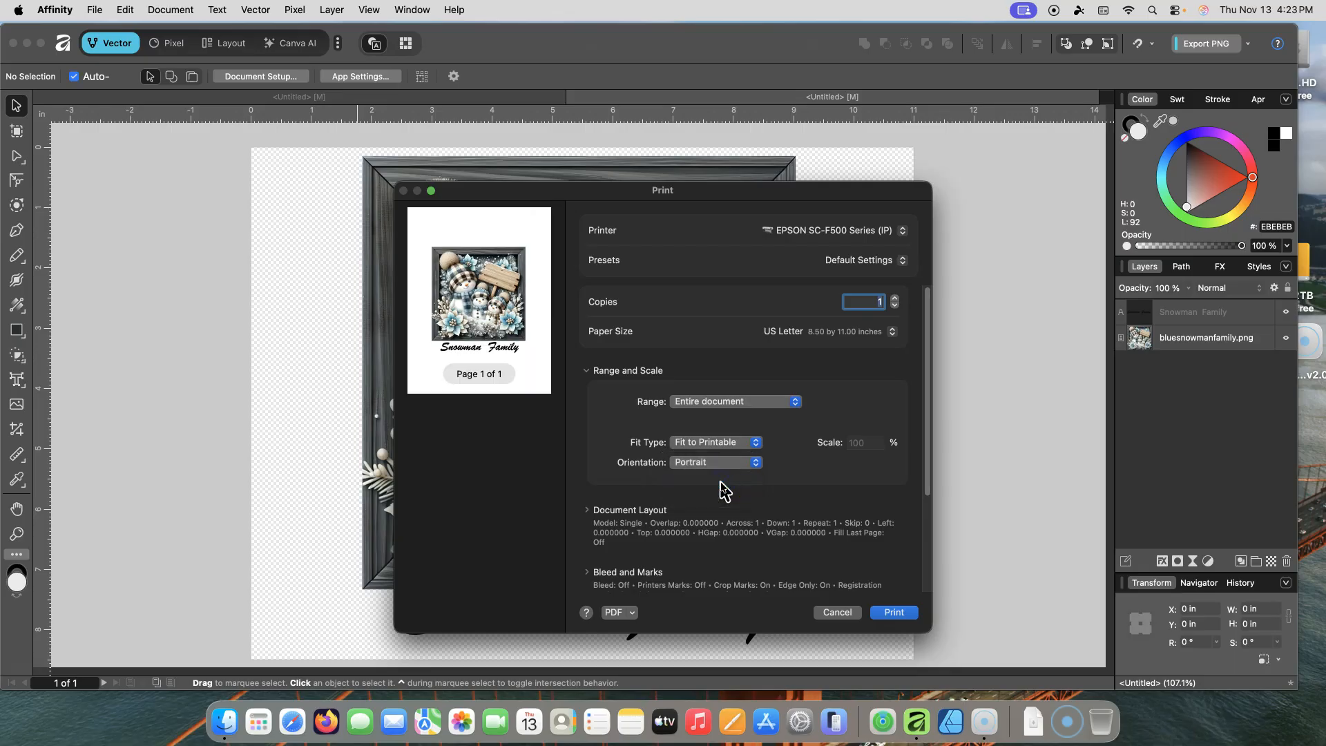
pyautogui.click(756, 462)
pyautogui.click(754, 483)
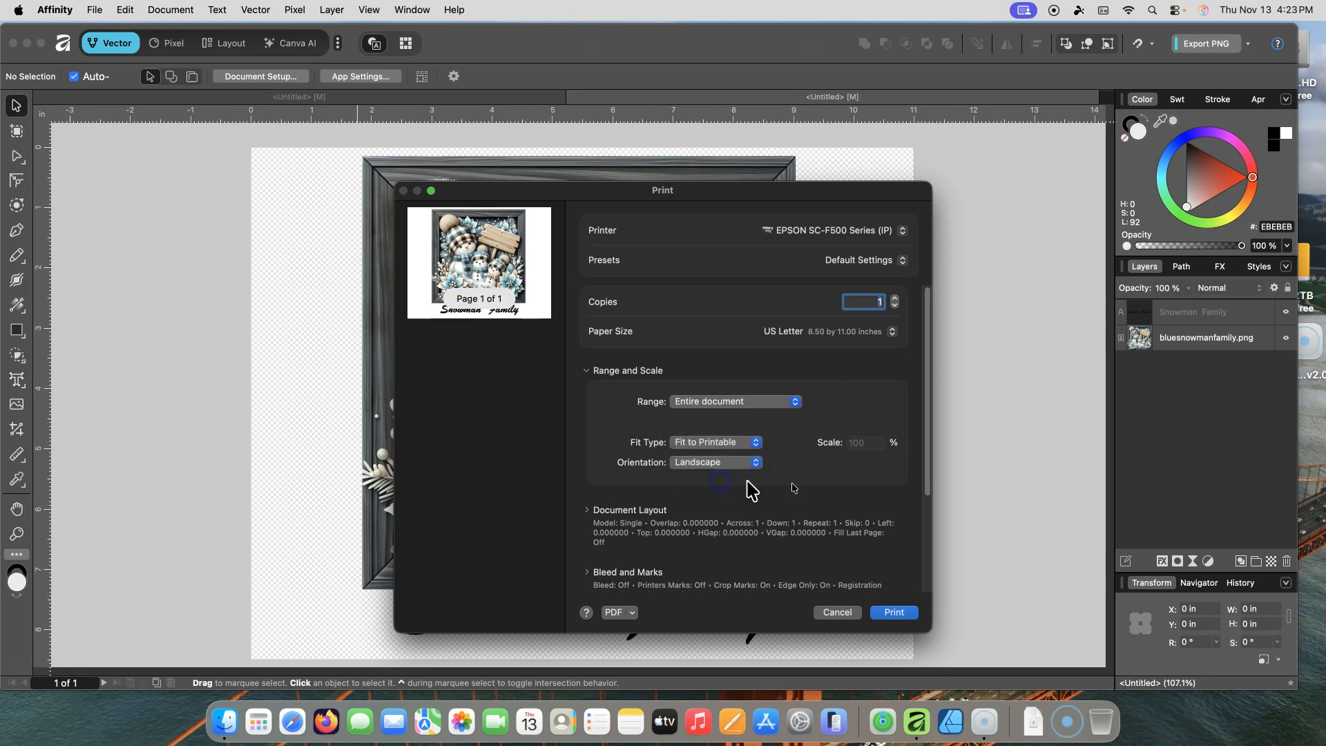
# Step: Set Color Matching under Printer Options to ColorSync with the Epson SC-F500 General Purpose/Textile profile
pyautogui.moveTo(926, 453); pyautogui.dragTo(926, 509)
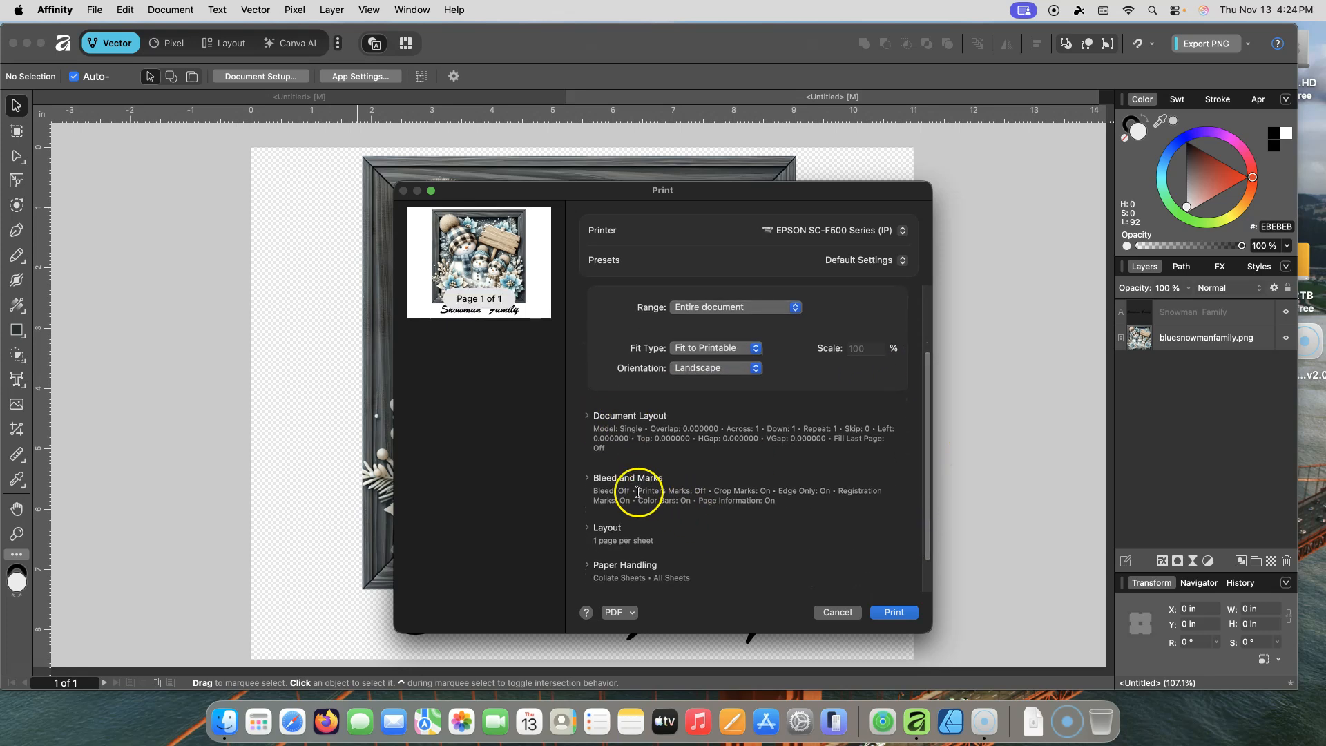
pyautogui.moveTo(926, 453); pyautogui.dragTo(923, 523)
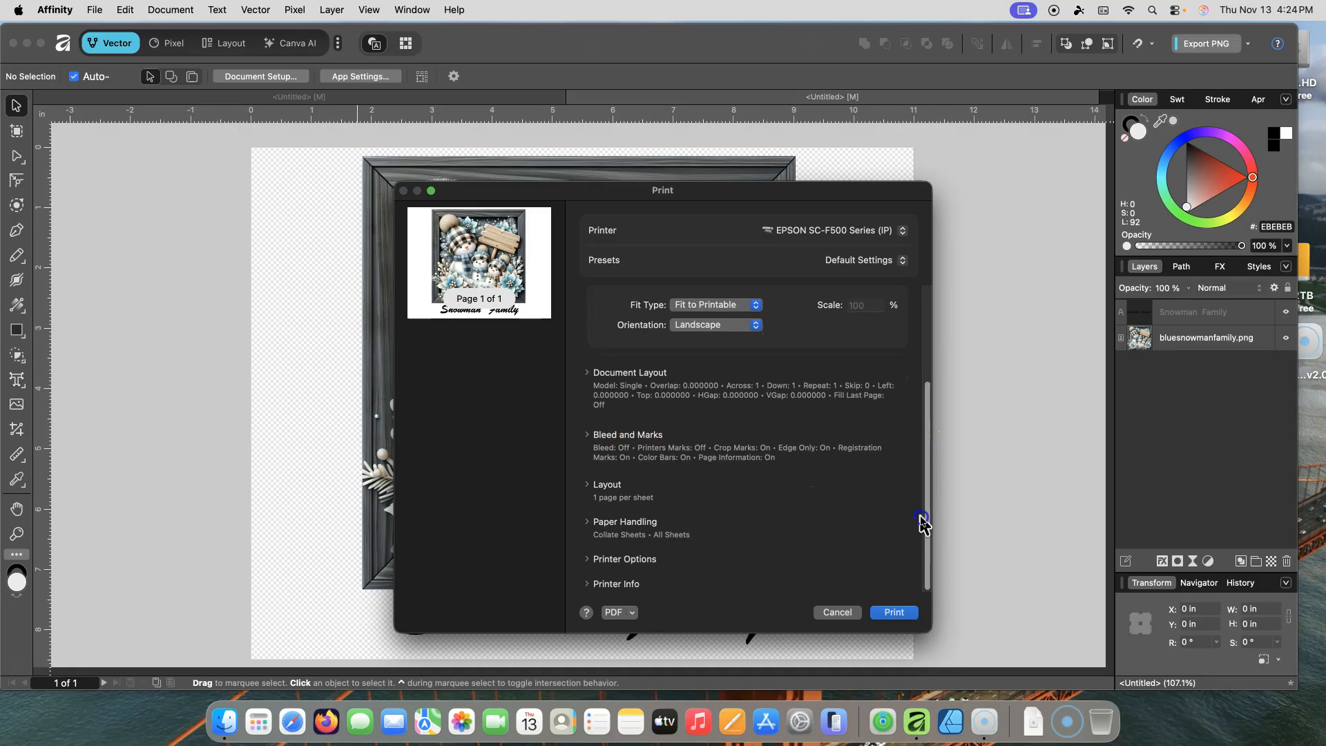
pyautogui.click(585, 560)
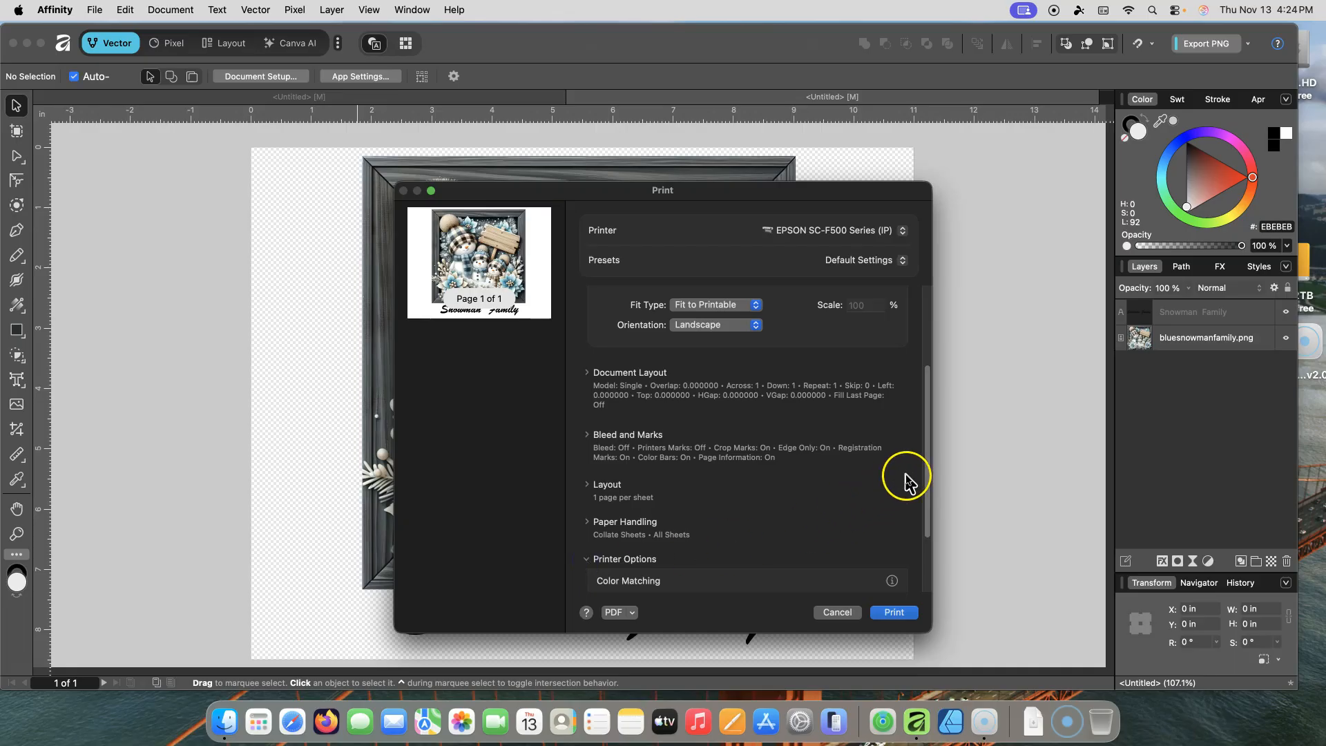
pyautogui.moveTo(926, 458); pyautogui.dragTo(935, 514)
pyautogui.click(623, 488)
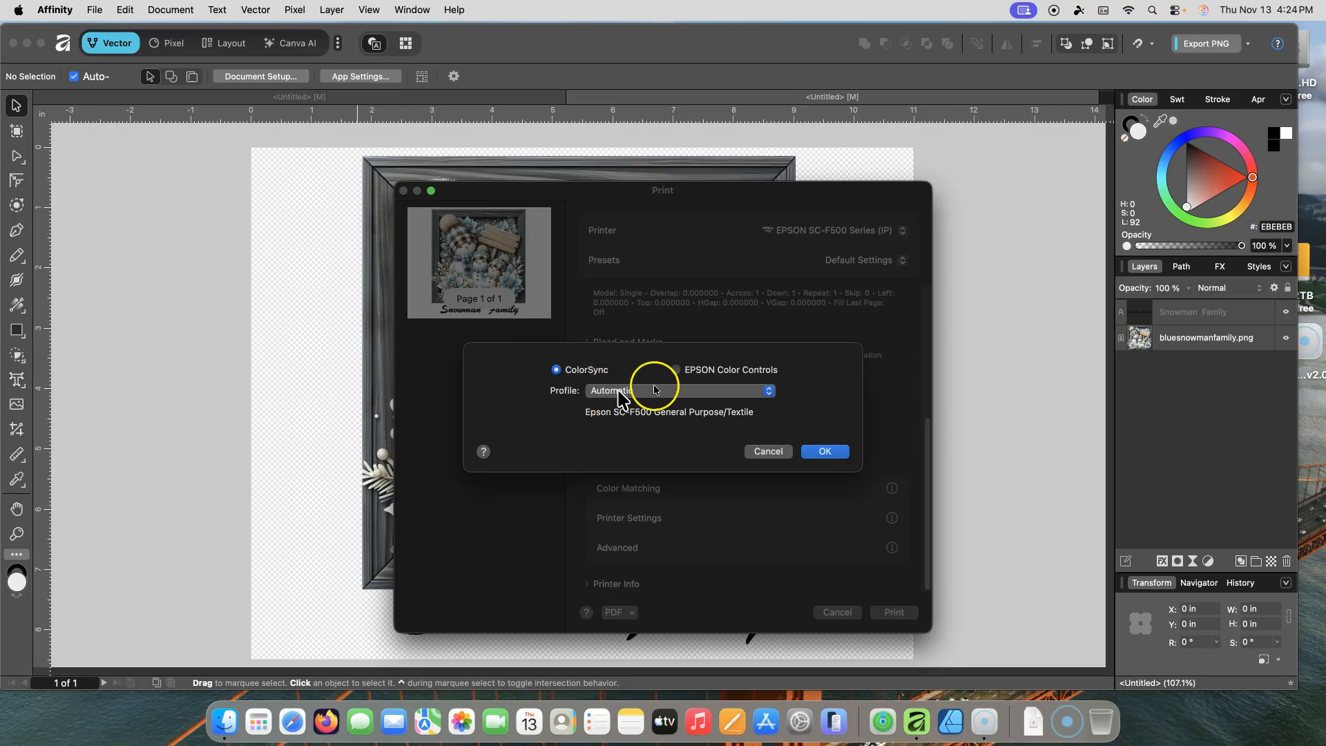
pyautogui.click(675, 370)
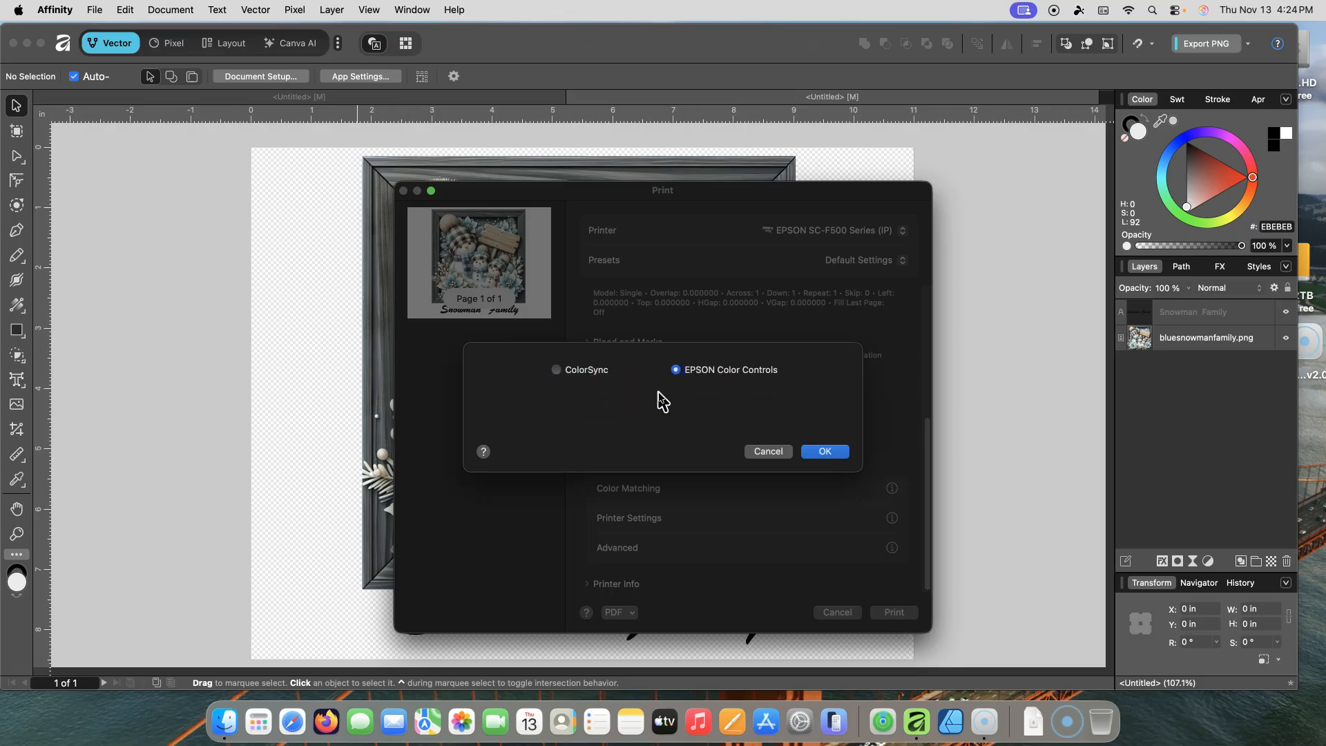
pyautogui.click(556, 371)
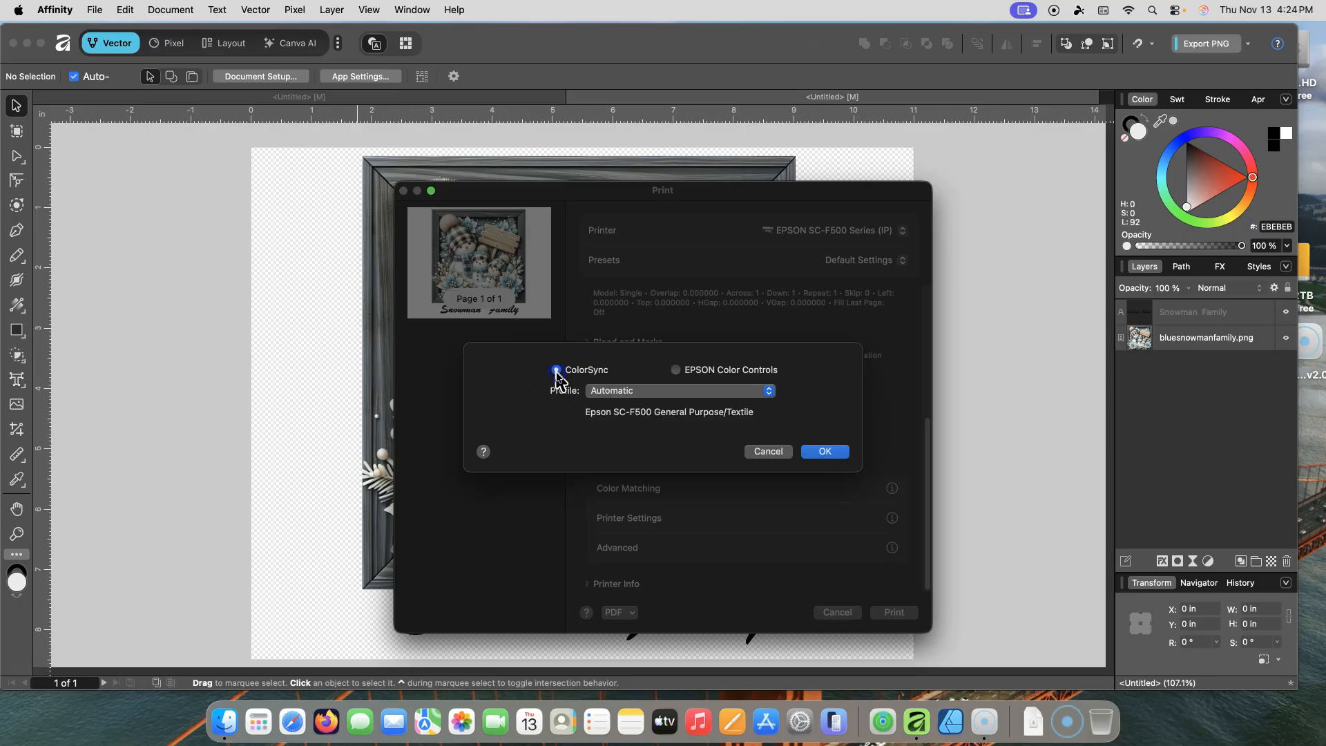
pyautogui.click(771, 393)
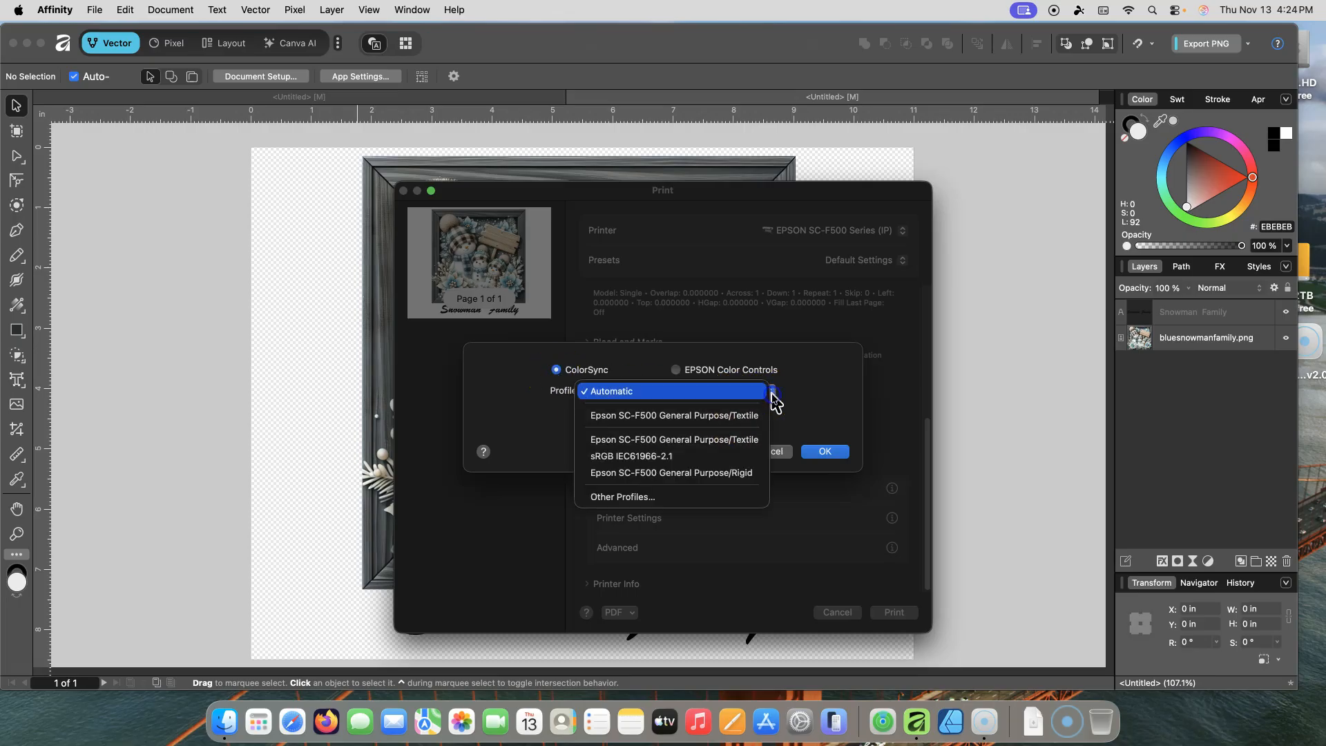
pyautogui.click(709, 416)
pyautogui.click(768, 389)
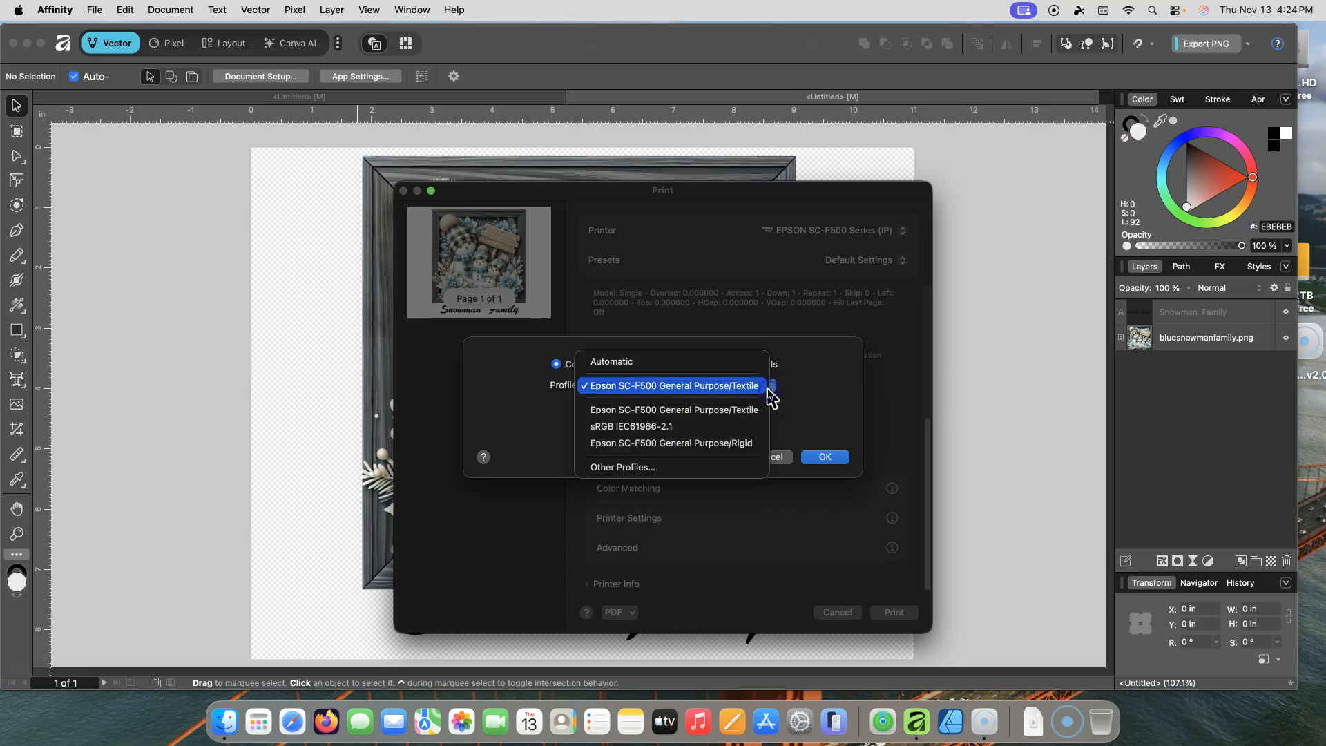
pyautogui.click(634, 389)
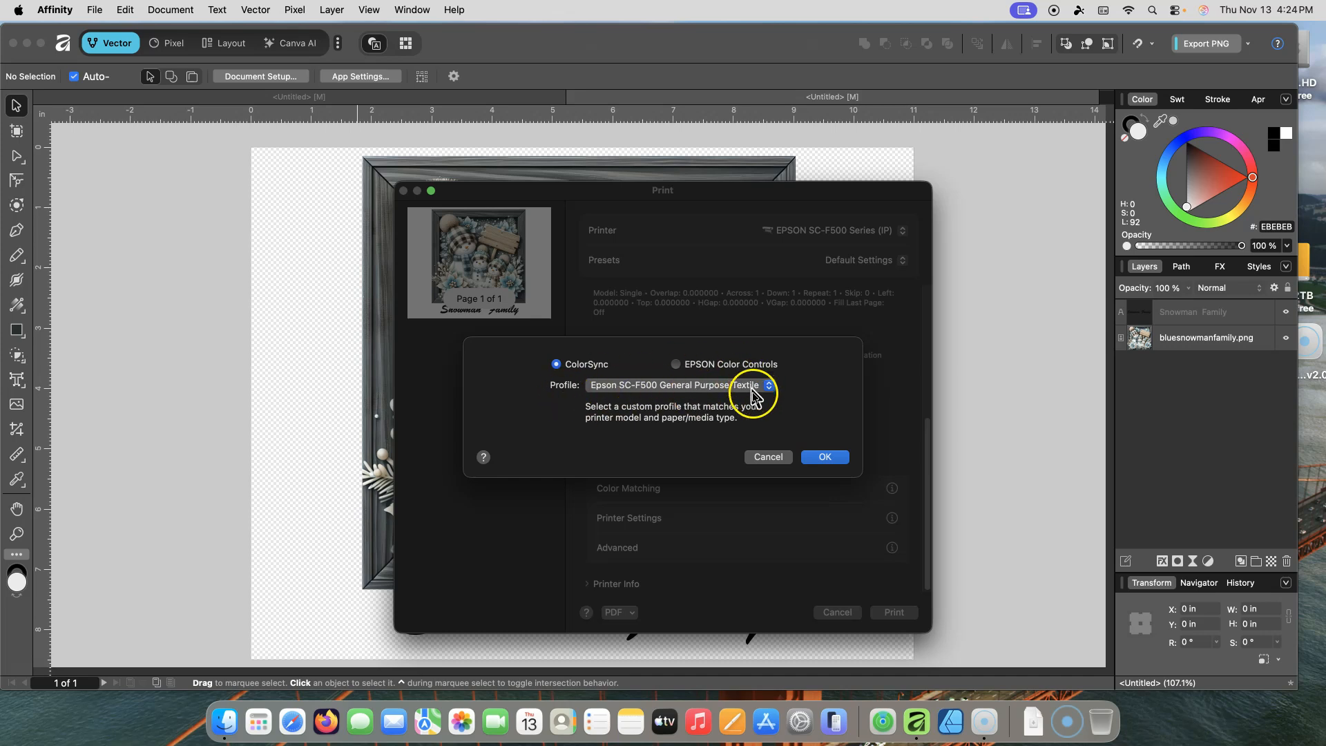
pyautogui.click(823, 459)
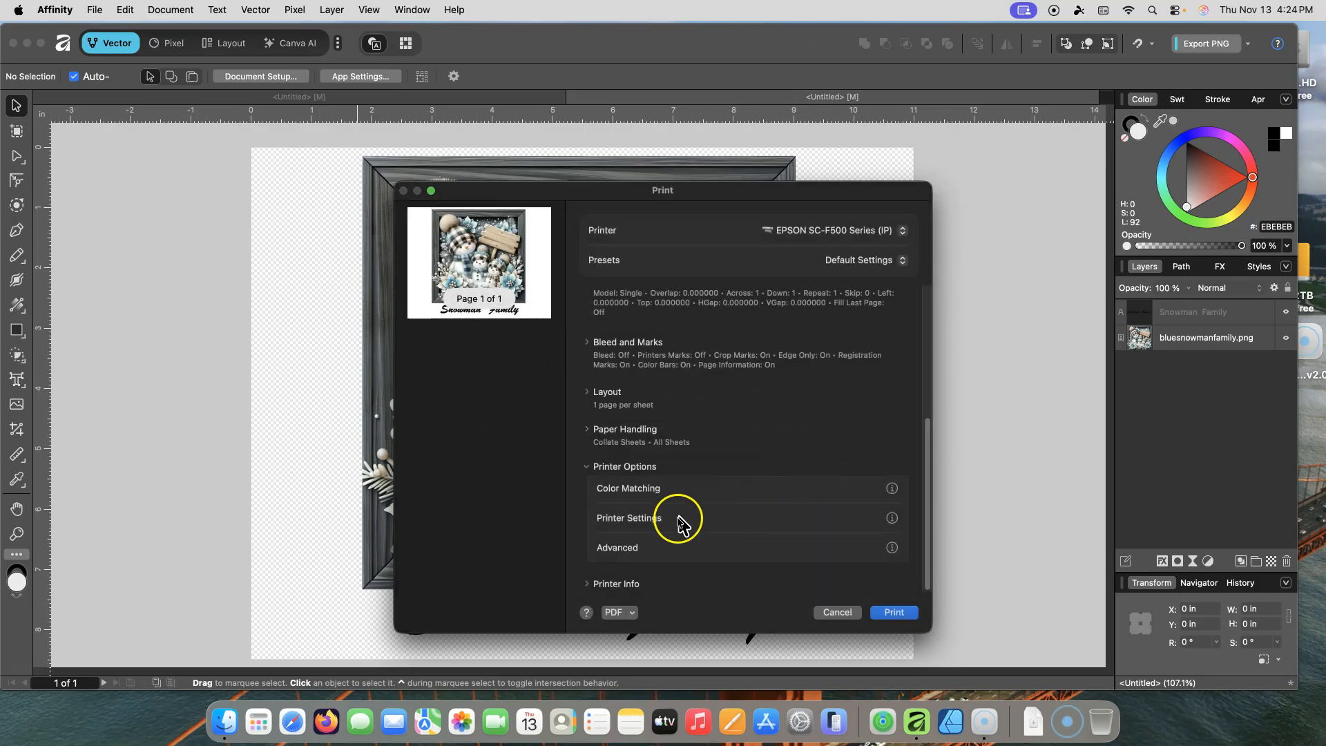
# Step: Open the printer settings and set the Media Type to DS Transfer General Purpose/Textile
pyautogui.click(607, 522)
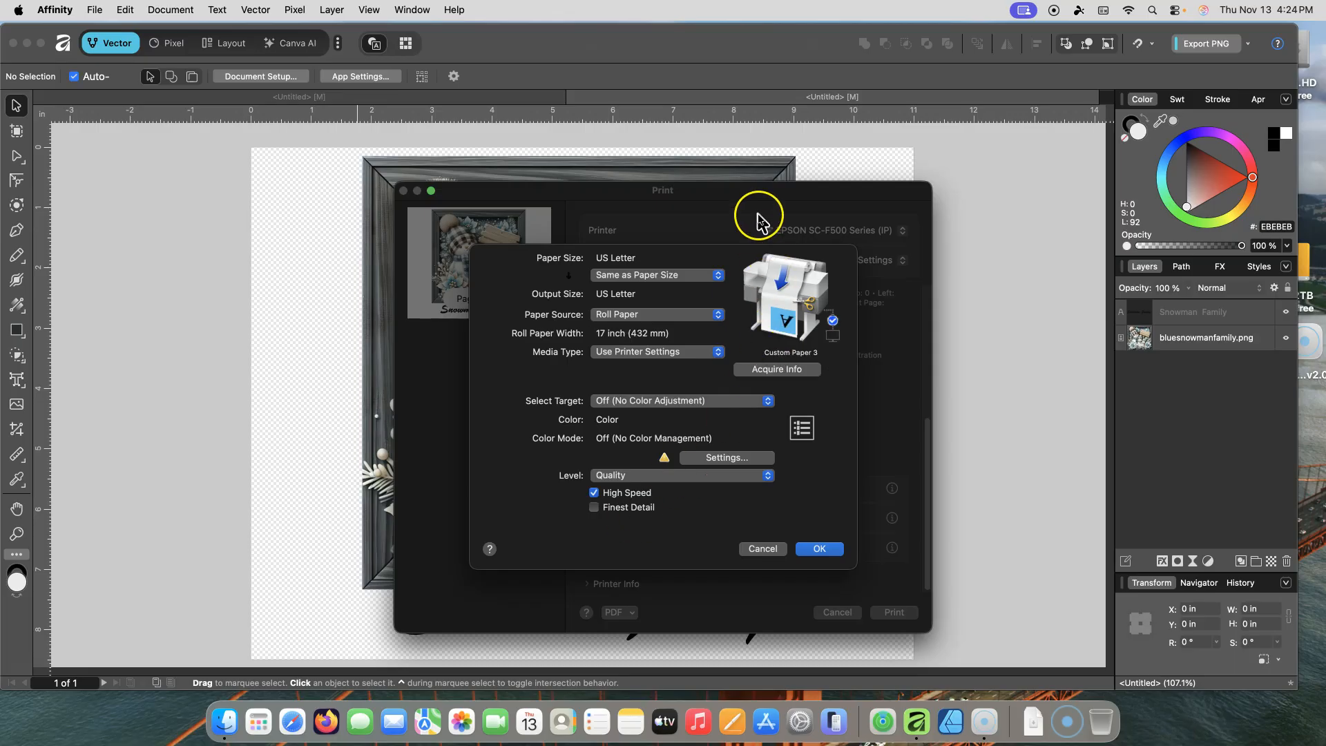
pyautogui.click(719, 279)
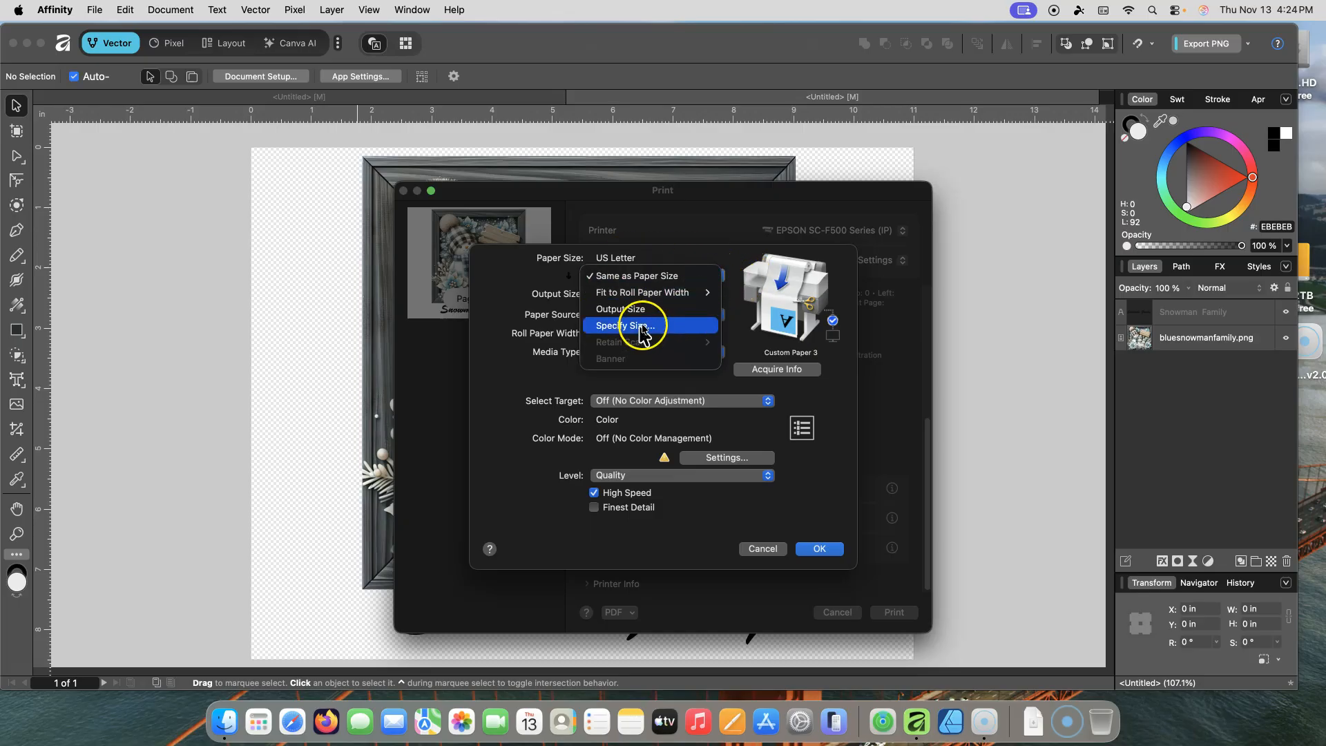
pyautogui.click(676, 263)
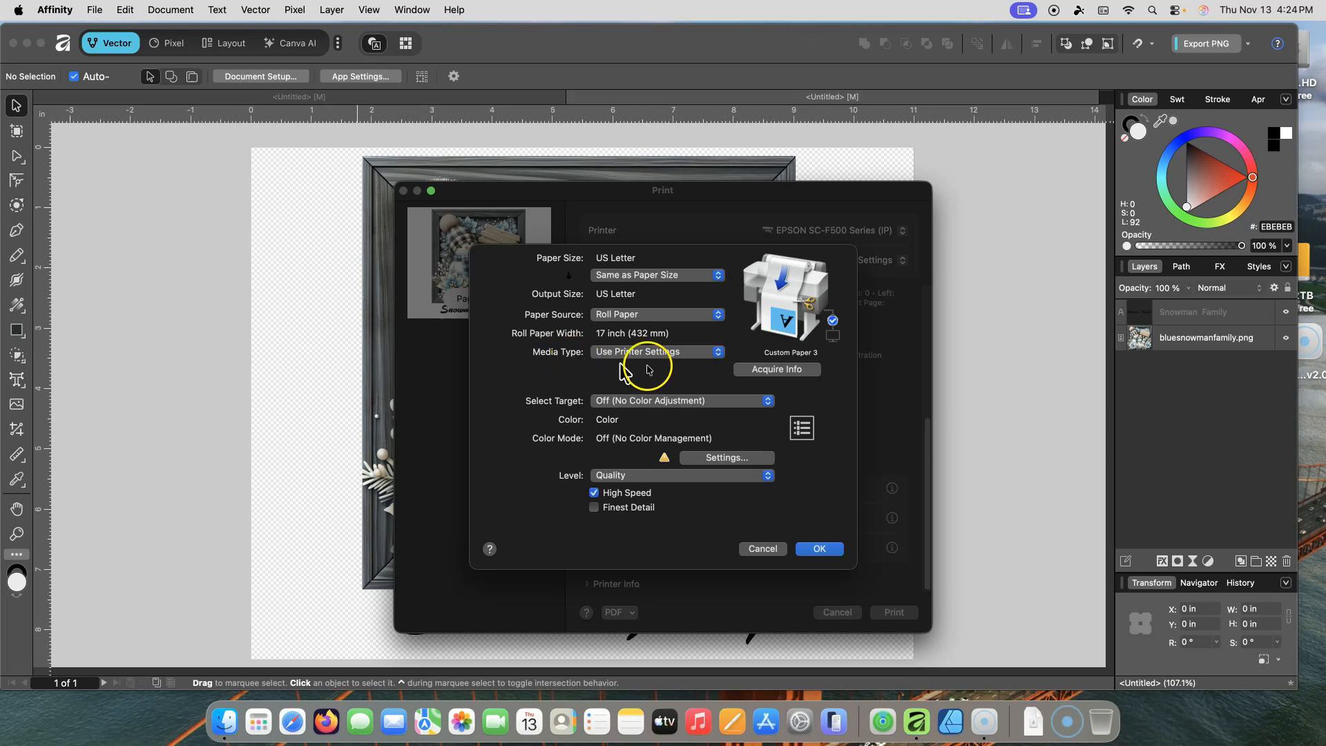
pyautogui.click(717, 355)
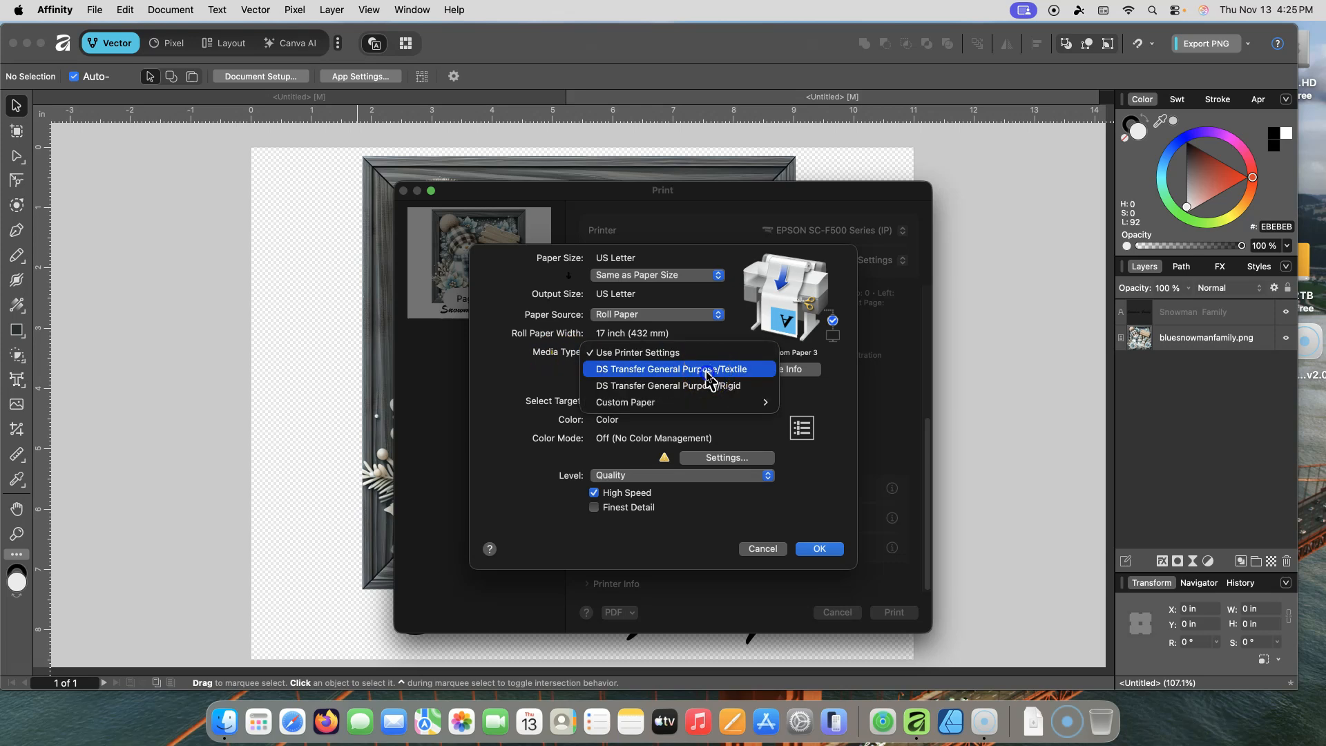
pyautogui.click(709, 370)
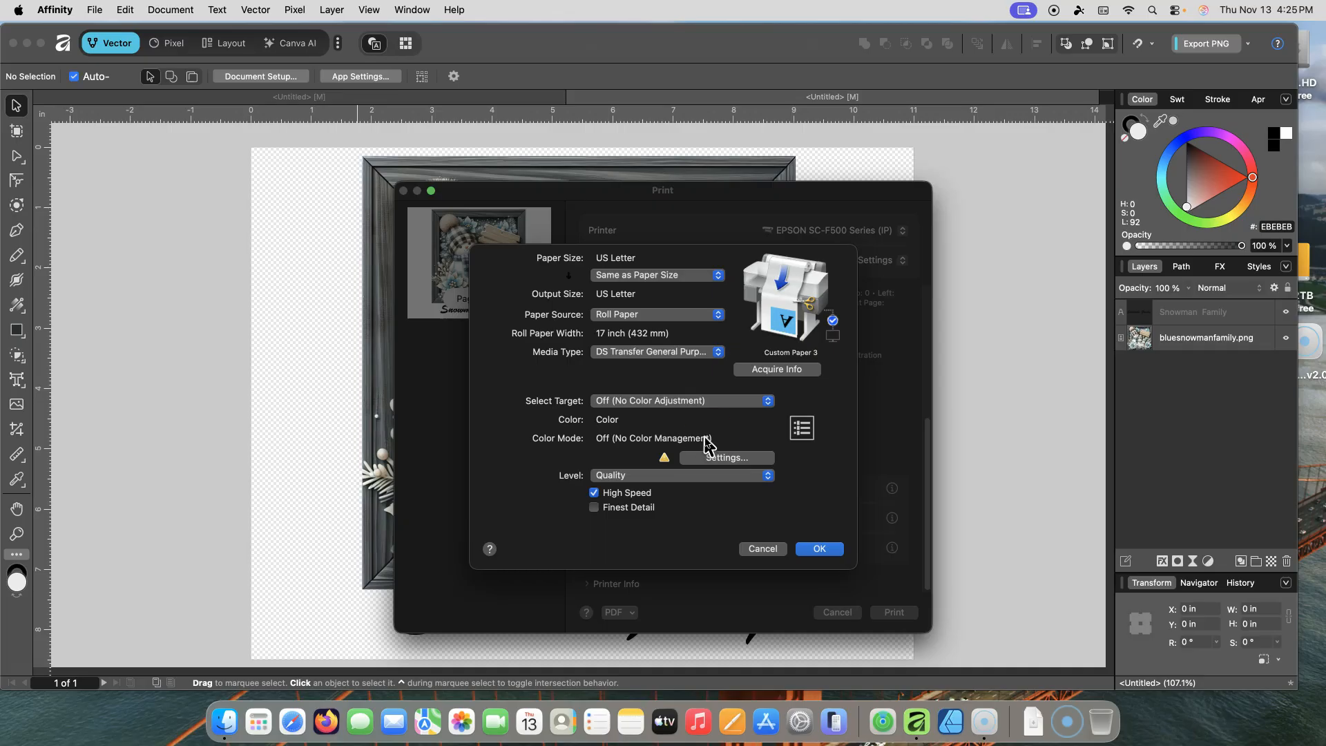
# Step: Turn off High Speed, keep the print Level at Quality without Finest Detail, and confirm the printer settings
pyautogui.click(593, 493)
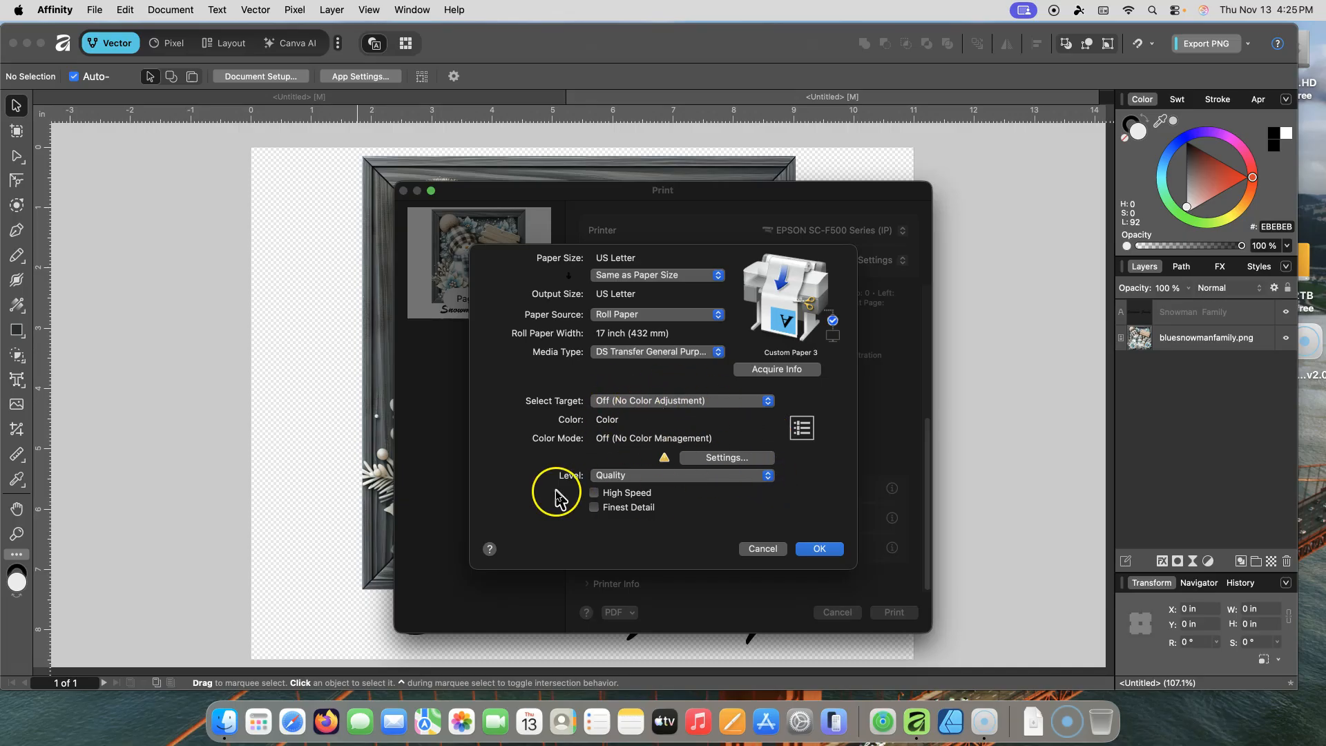
pyautogui.click(767, 476)
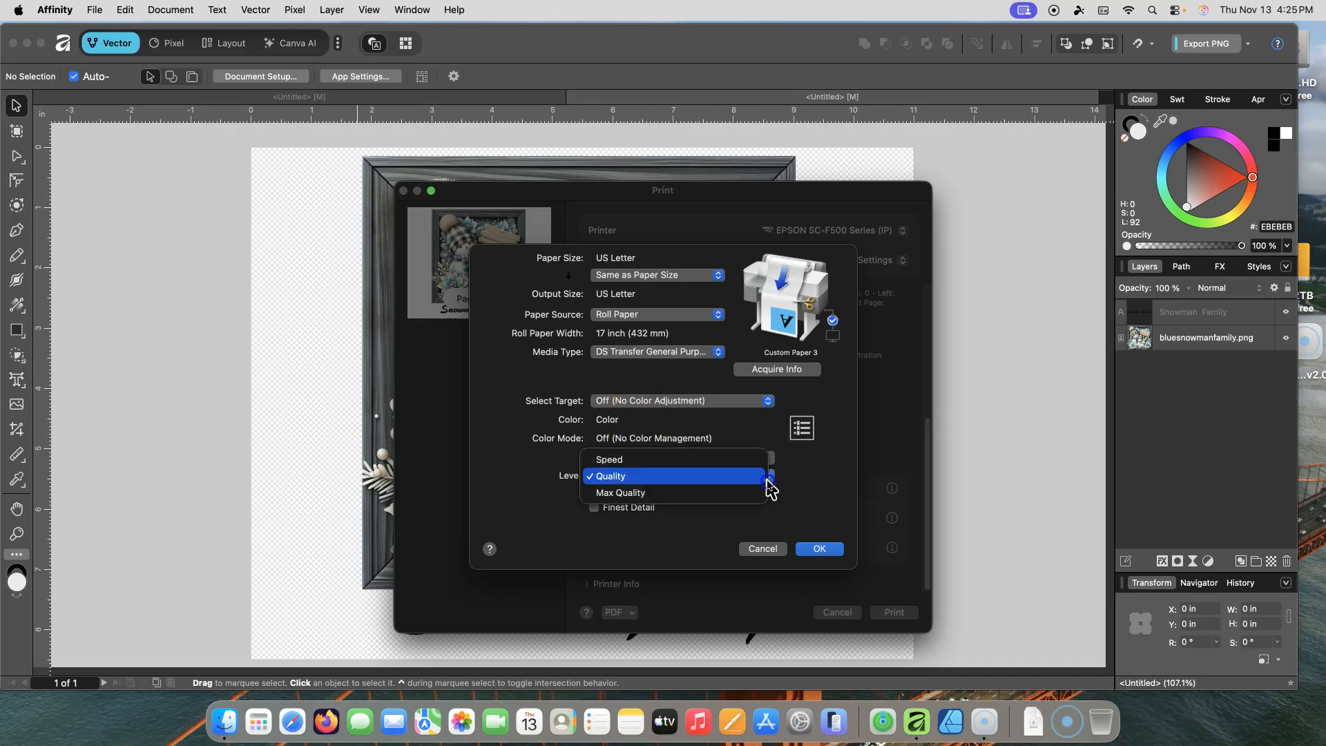
pyautogui.click(609, 476)
pyautogui.click(770, 477)
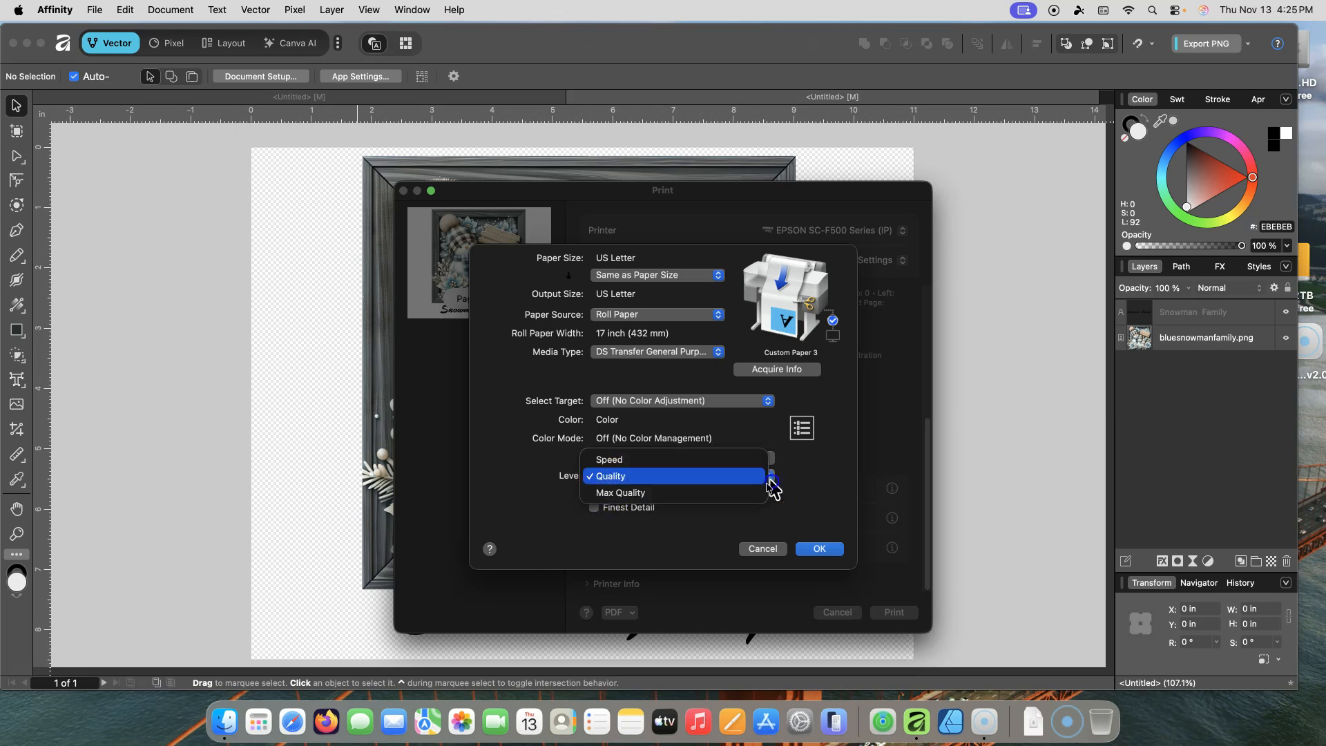
pyautogui.click(629, 478)
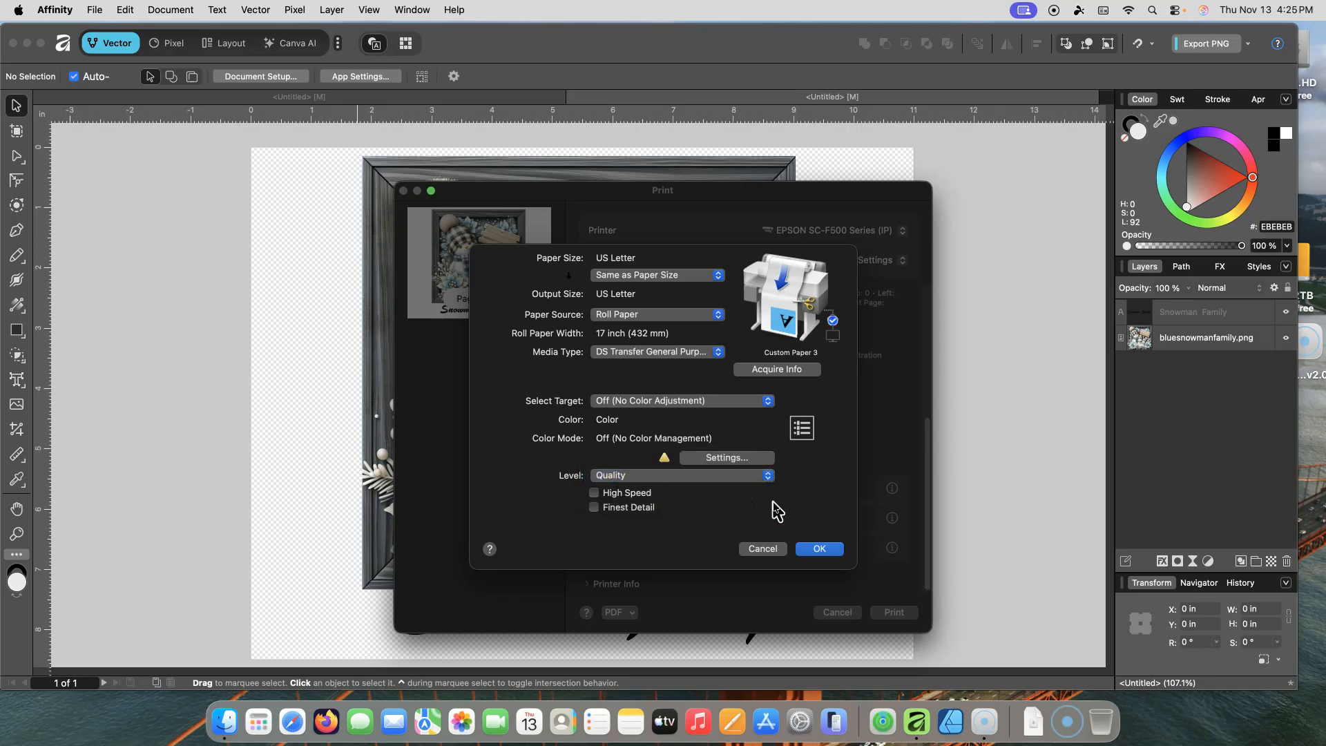
pyautogui.click(608, 507)
pyautogui.click(594, 508)
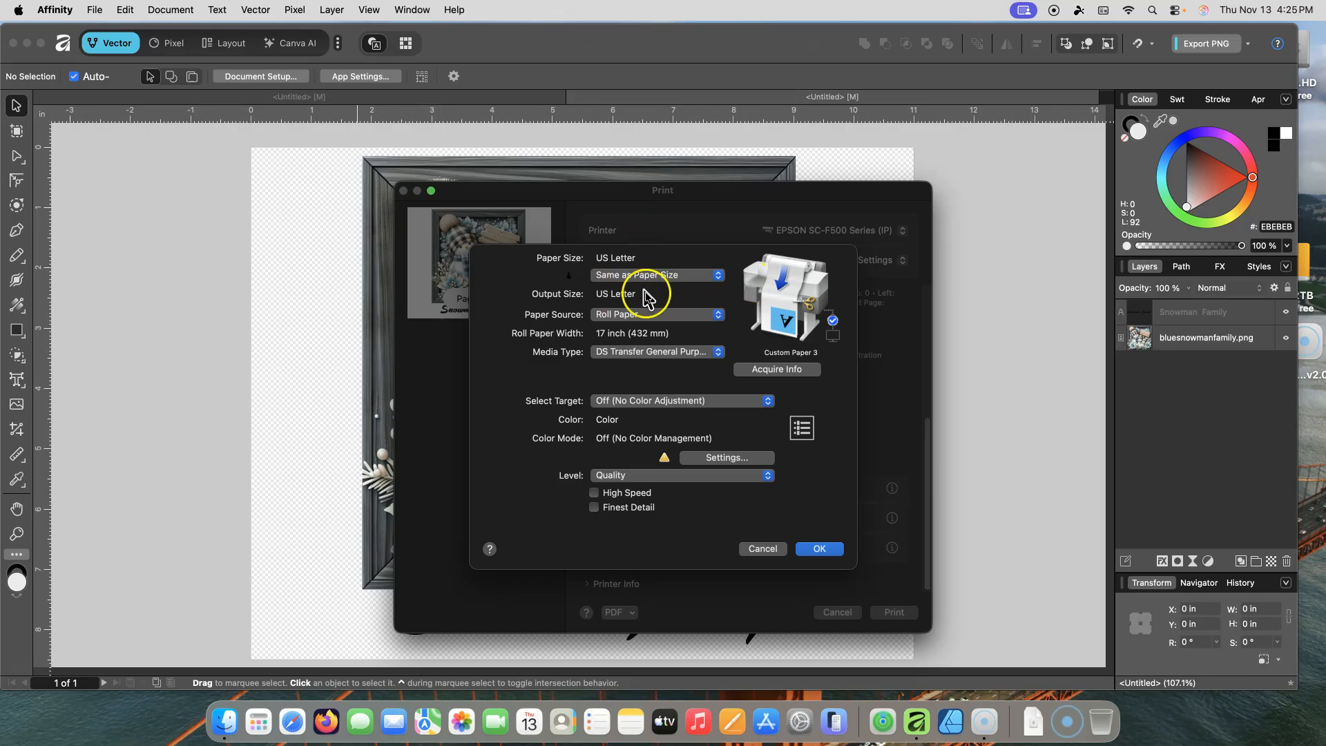
pyautogui.click(819, 548)
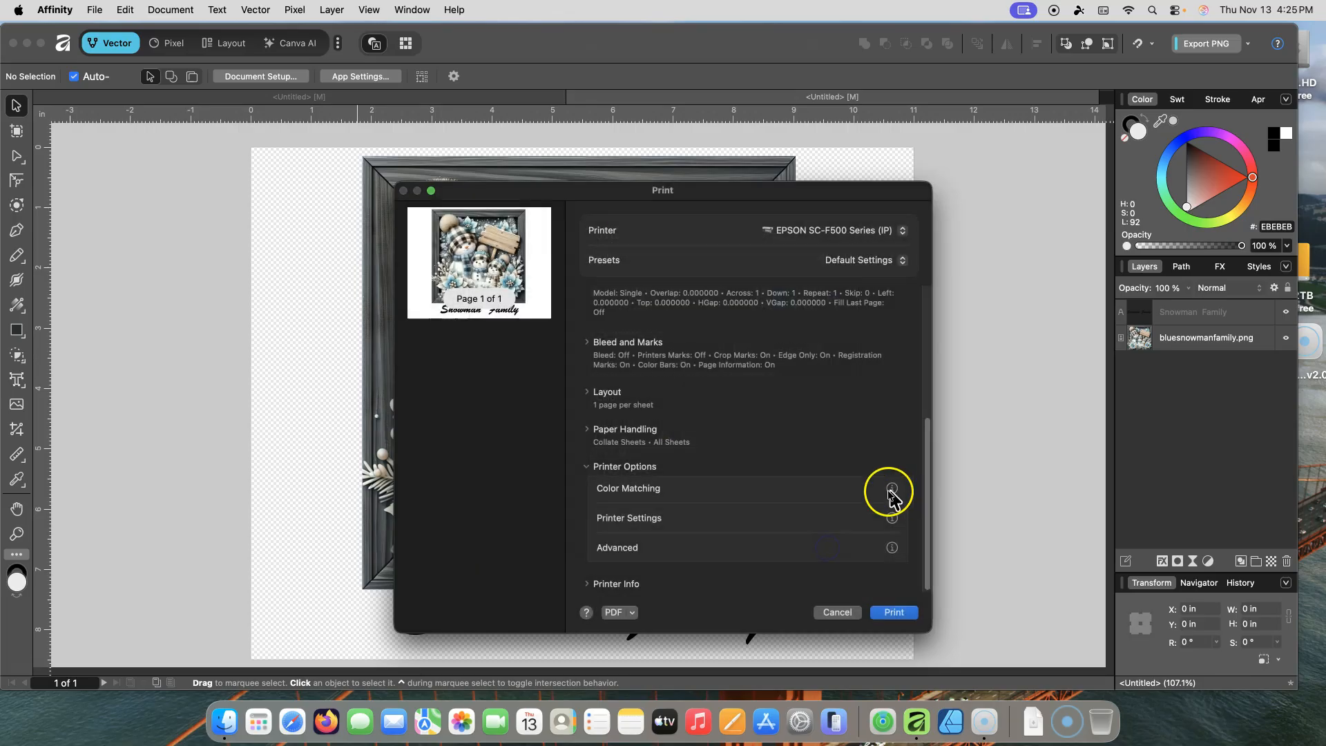
# Step: Enable Save Roll Paper in the advanced roll paper options, confirm them, and send the document to print
pyautogui.click(633, 557)
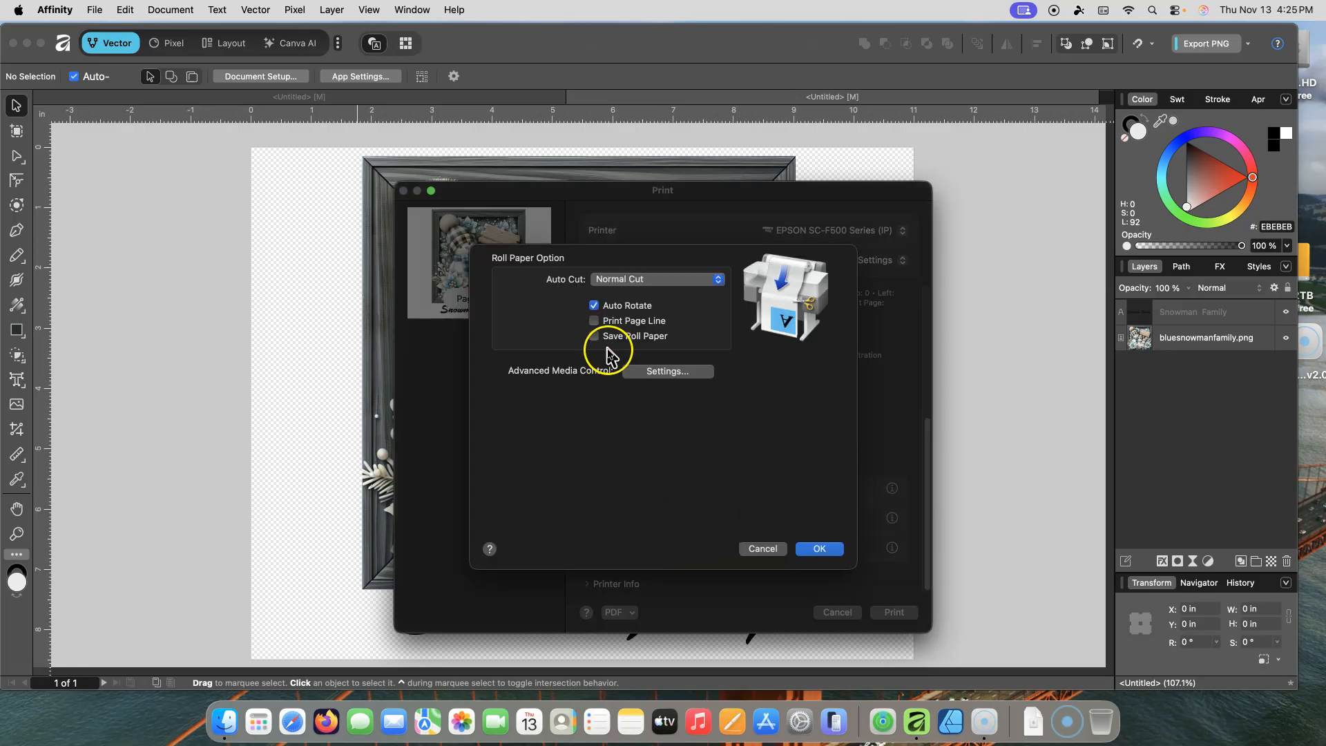
pyautogui.click(594, 336)
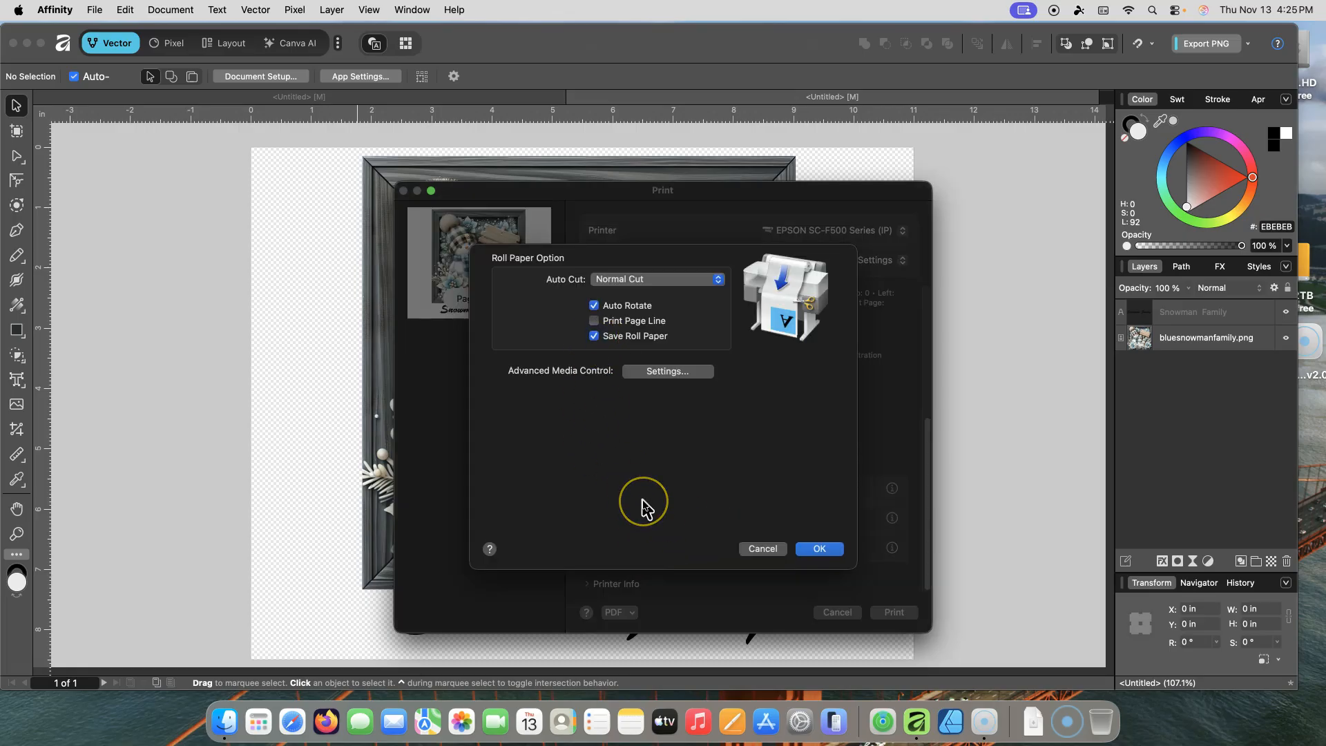
pyautogui.click(667, 374)
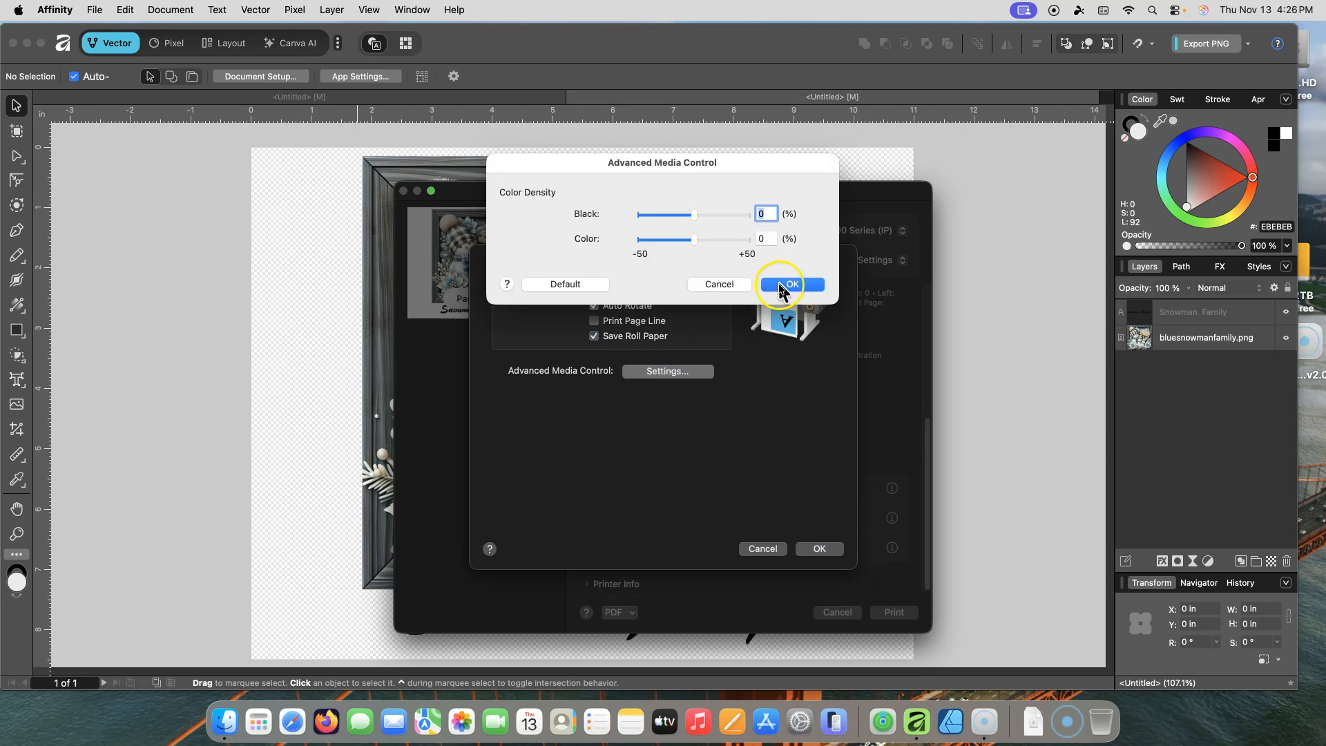
pyautogui.click(736, 285)
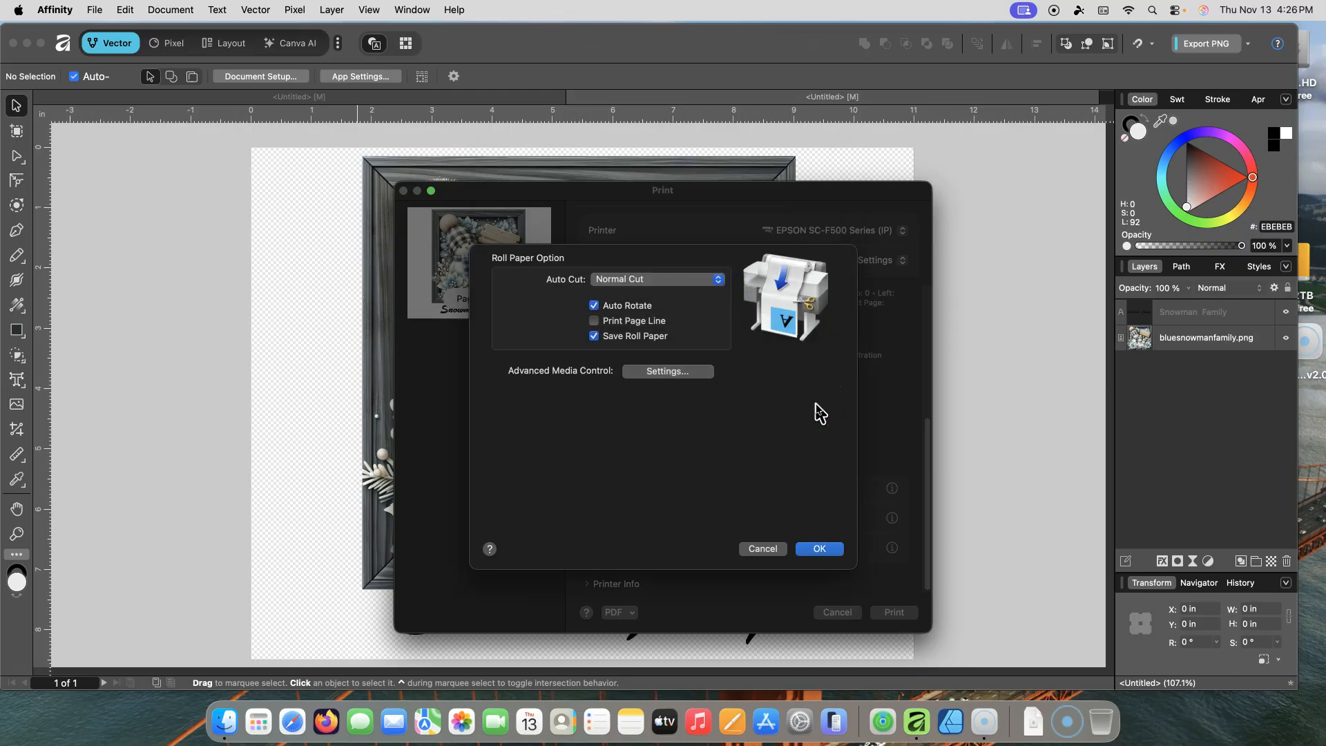
pyautogui.click(792, 489)
pyautogui.click(816, 547)
pyautogui.click(818, 550)
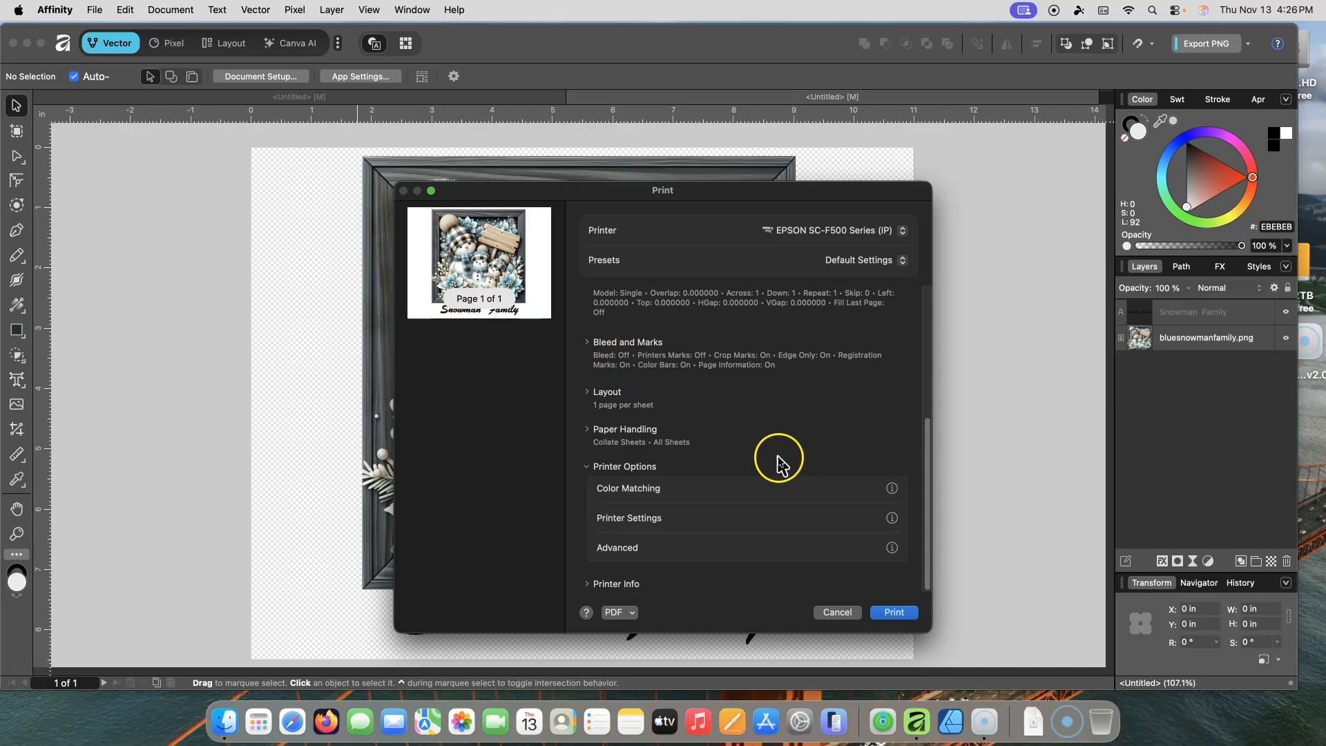
pyautogui.click(894, 613)
pyautogui.click(832, 614)
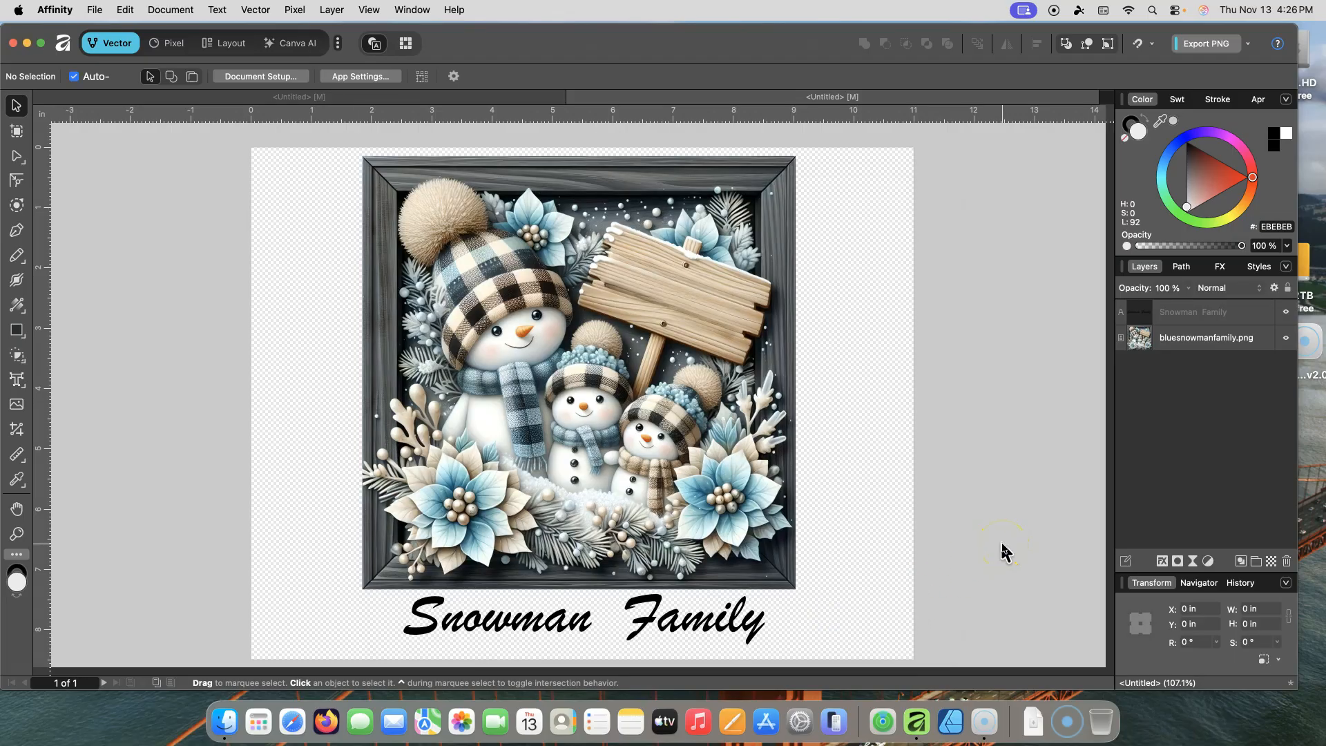
# Step: Select the snowman image and shrink it from its lower-left corner to about 6.95 in square
pyautogui.click(490, 442)
pyautogui.moveTo(363, 588)
pyautogui.mouseDown()
pyautogui.moveTo(352, 598)
pyautogui.moveTo(398, 553)
pyautogui.moveTo(355, 590)
pyautogui.moveTo(384, 558)
pyautogui.moveTo(378, 575)
pyautogui.mouseUp()
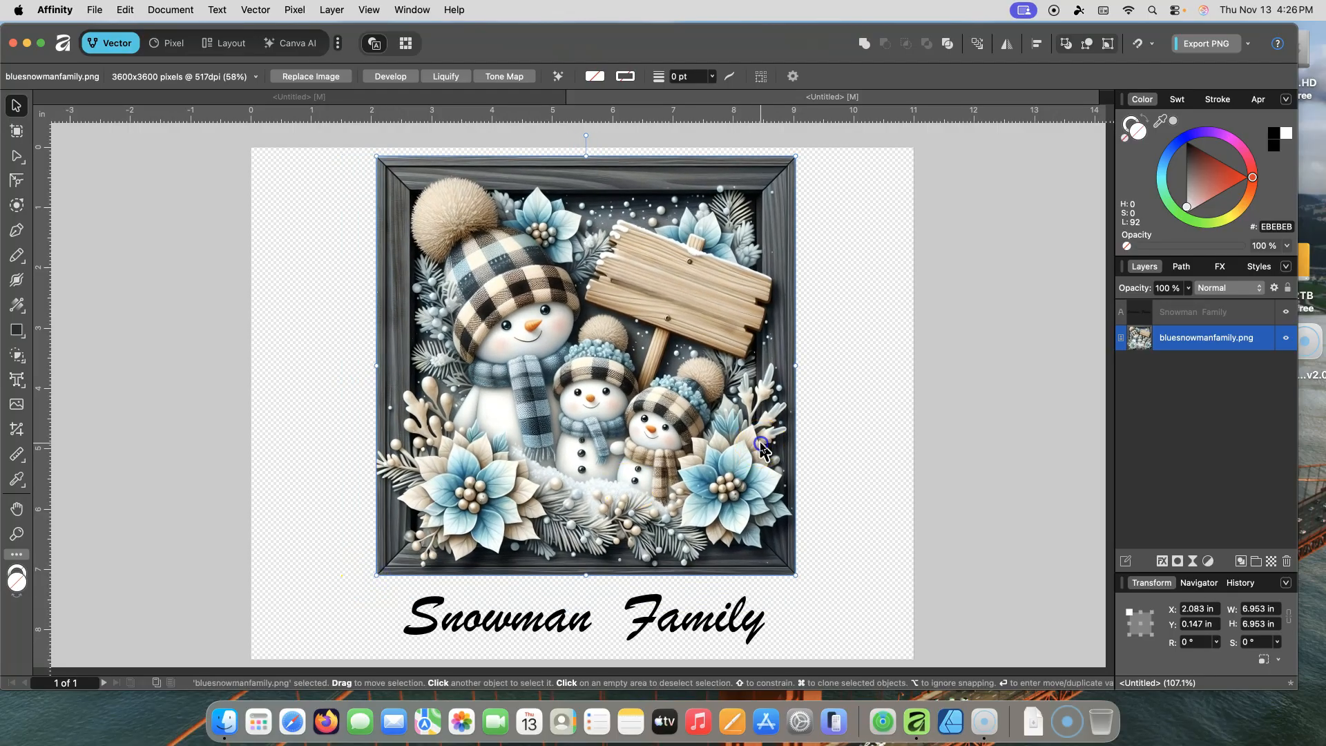